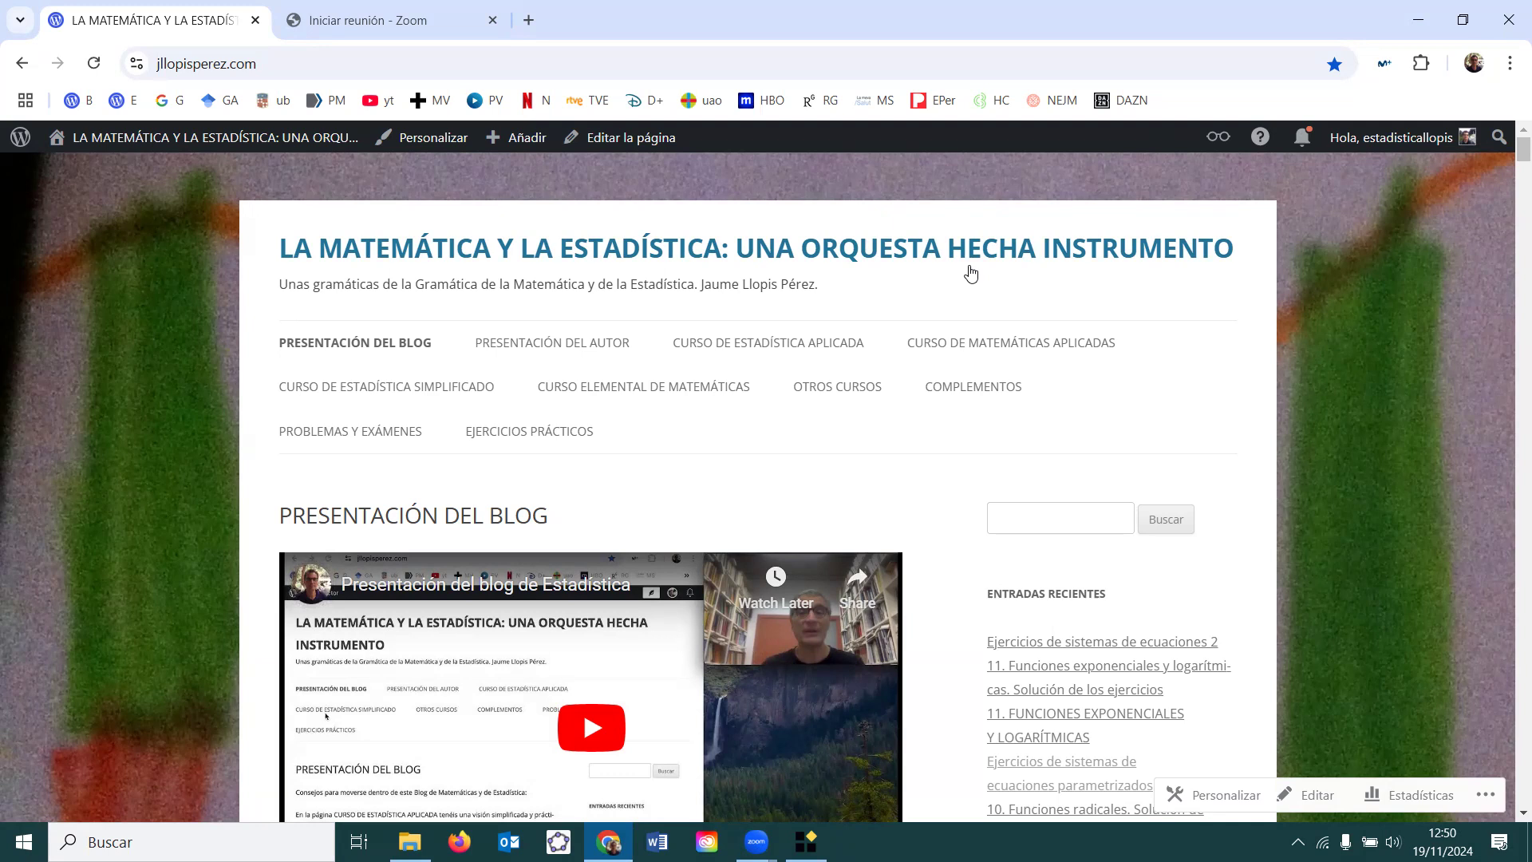
Switch to STATGRAPHICS and enter the values 3, 5, 1 and 7 in the first four rows of Col_1
{"action": "left_click", "coordinate": [806, 842]}
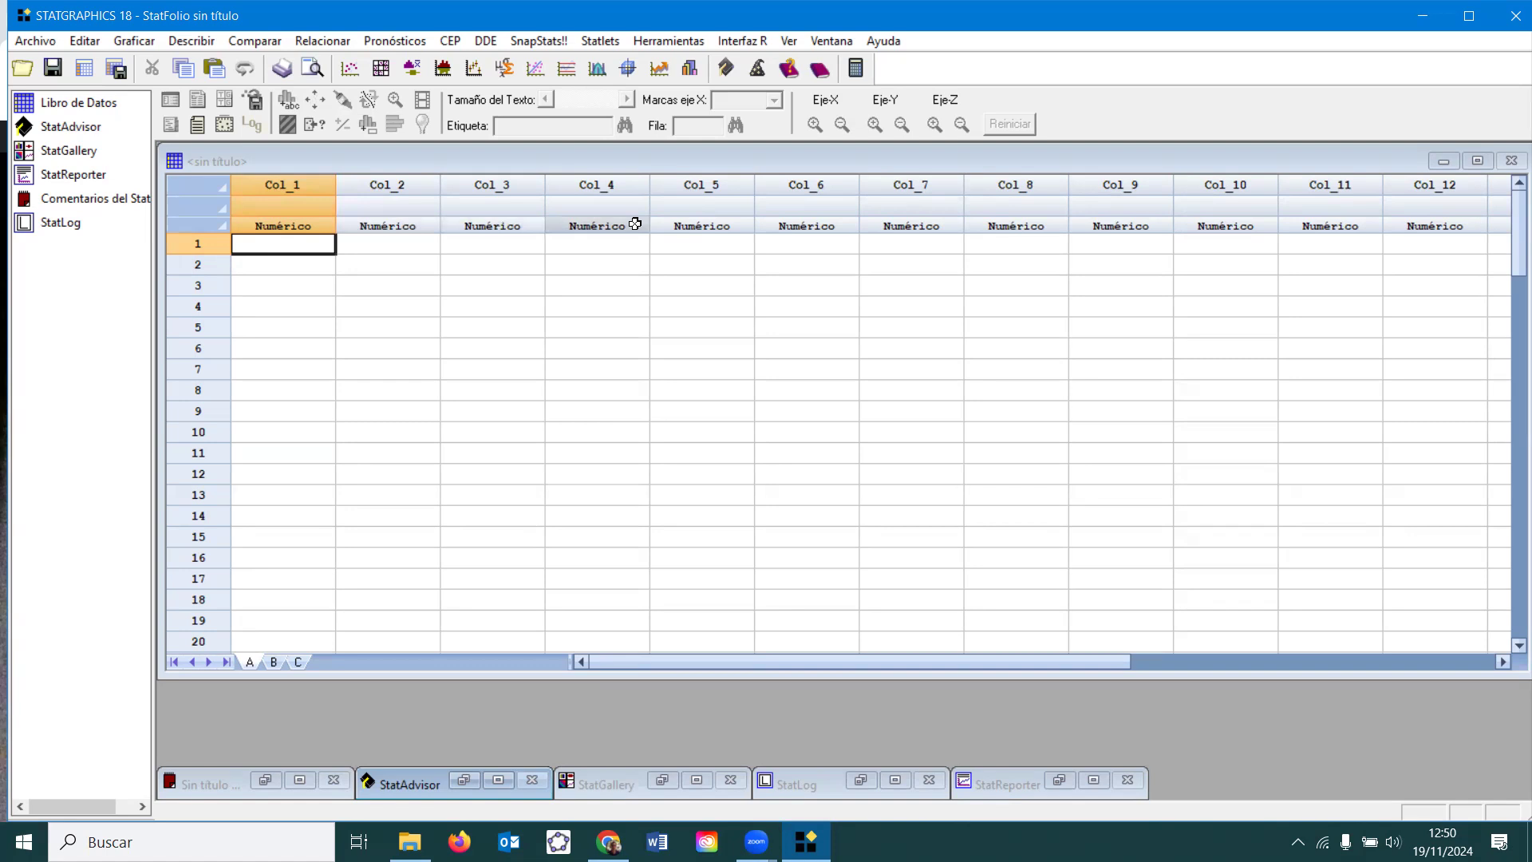
{"action": "left_click", "coordinate": [299, 244]}
{"action": "type", "text": "3"}
{"action": "key", "text": "Return"}
{"action": "type", "text": "5"}
{"action": "key", "text": "Return"}
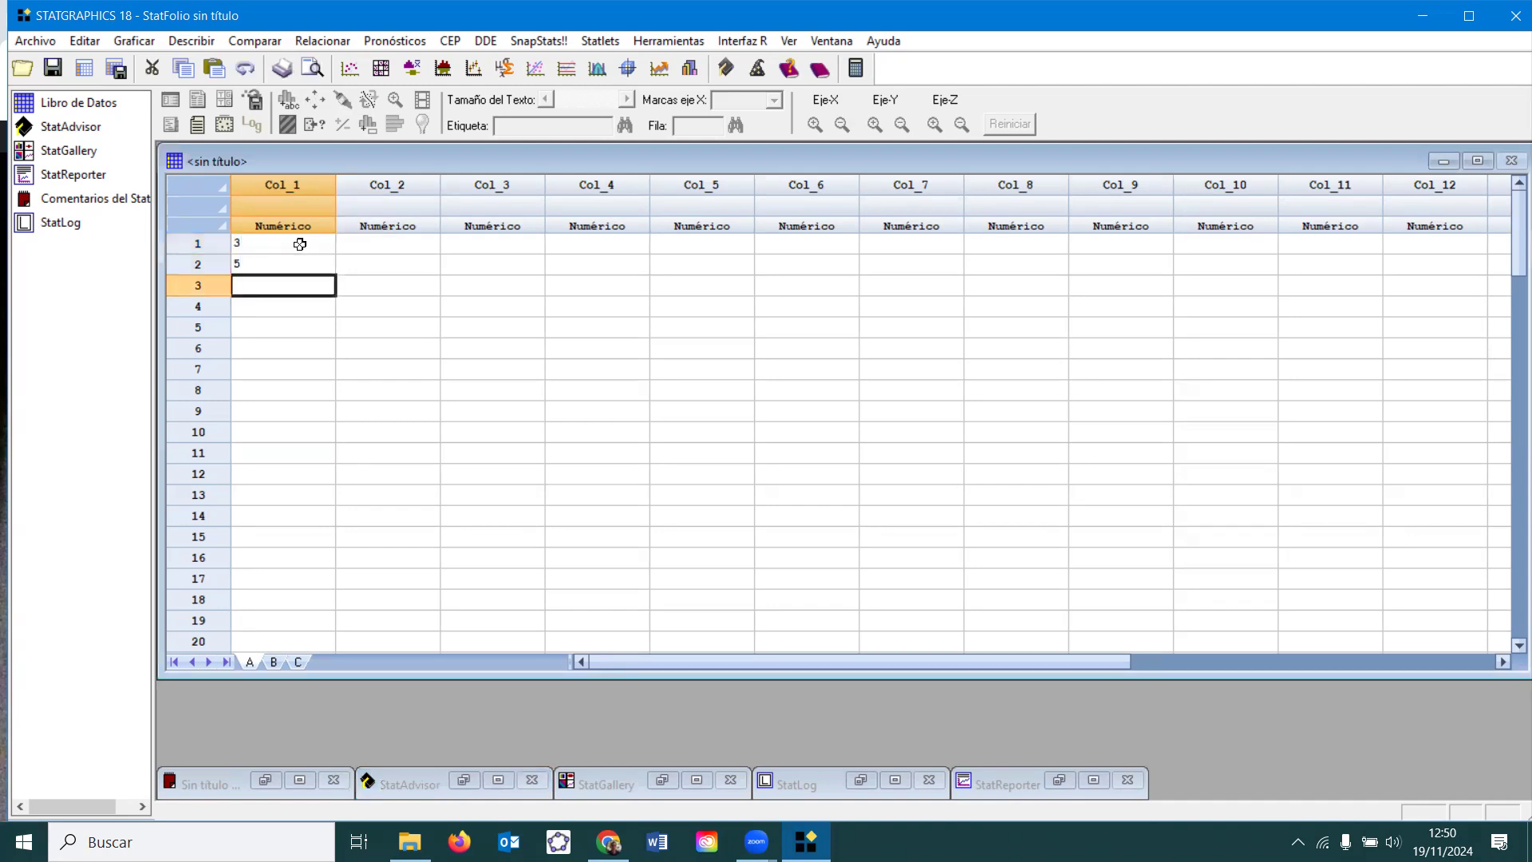
{"action": "type", "text": "1"}
{"action": "key", "text": "Return"}
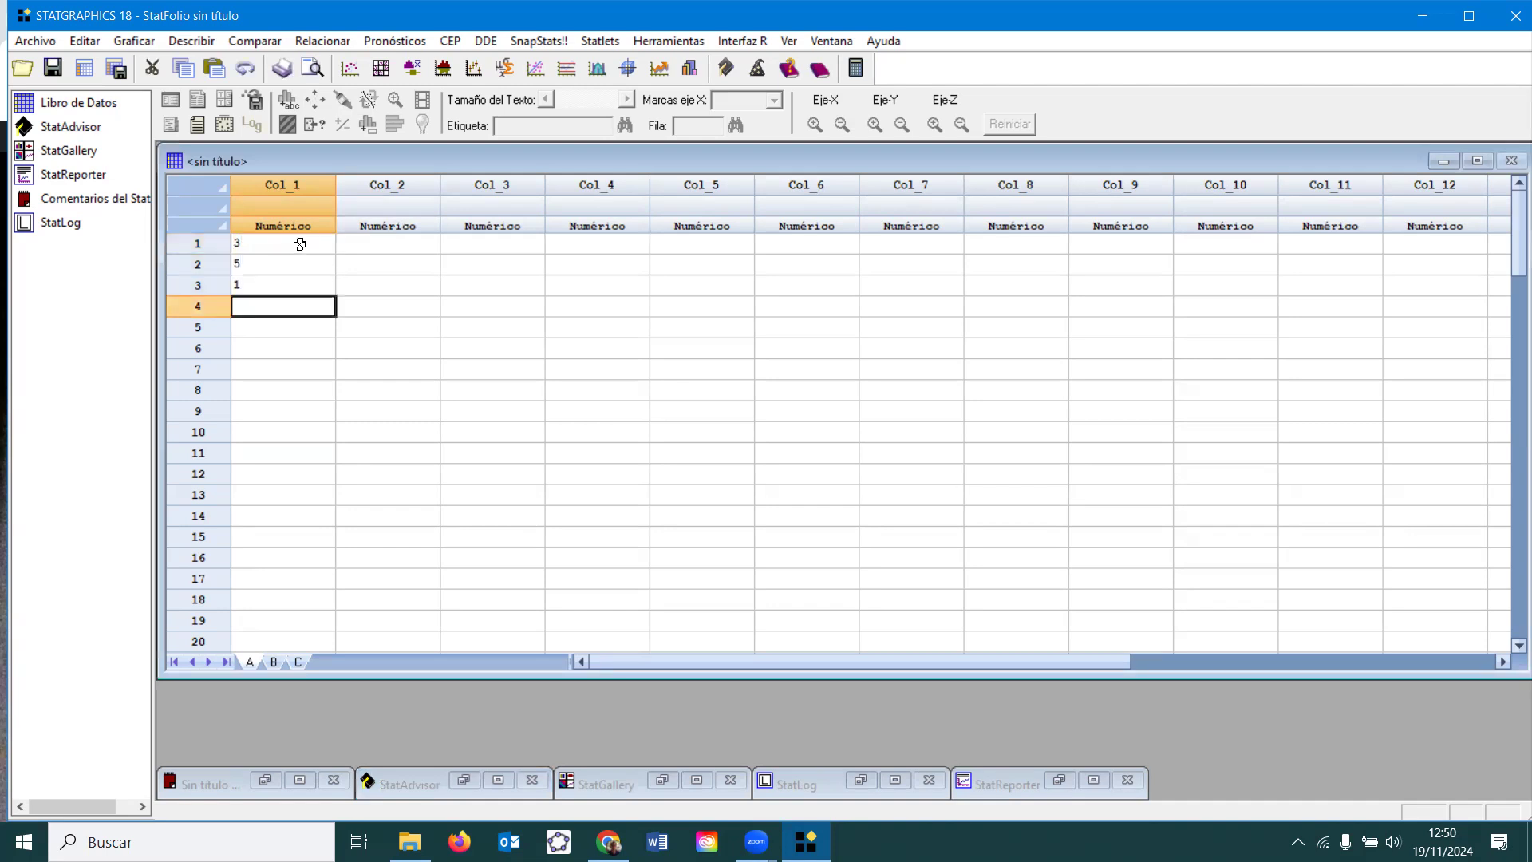
{"action": "type", "text": "7"}
{"action": "key", "text": "Return"}
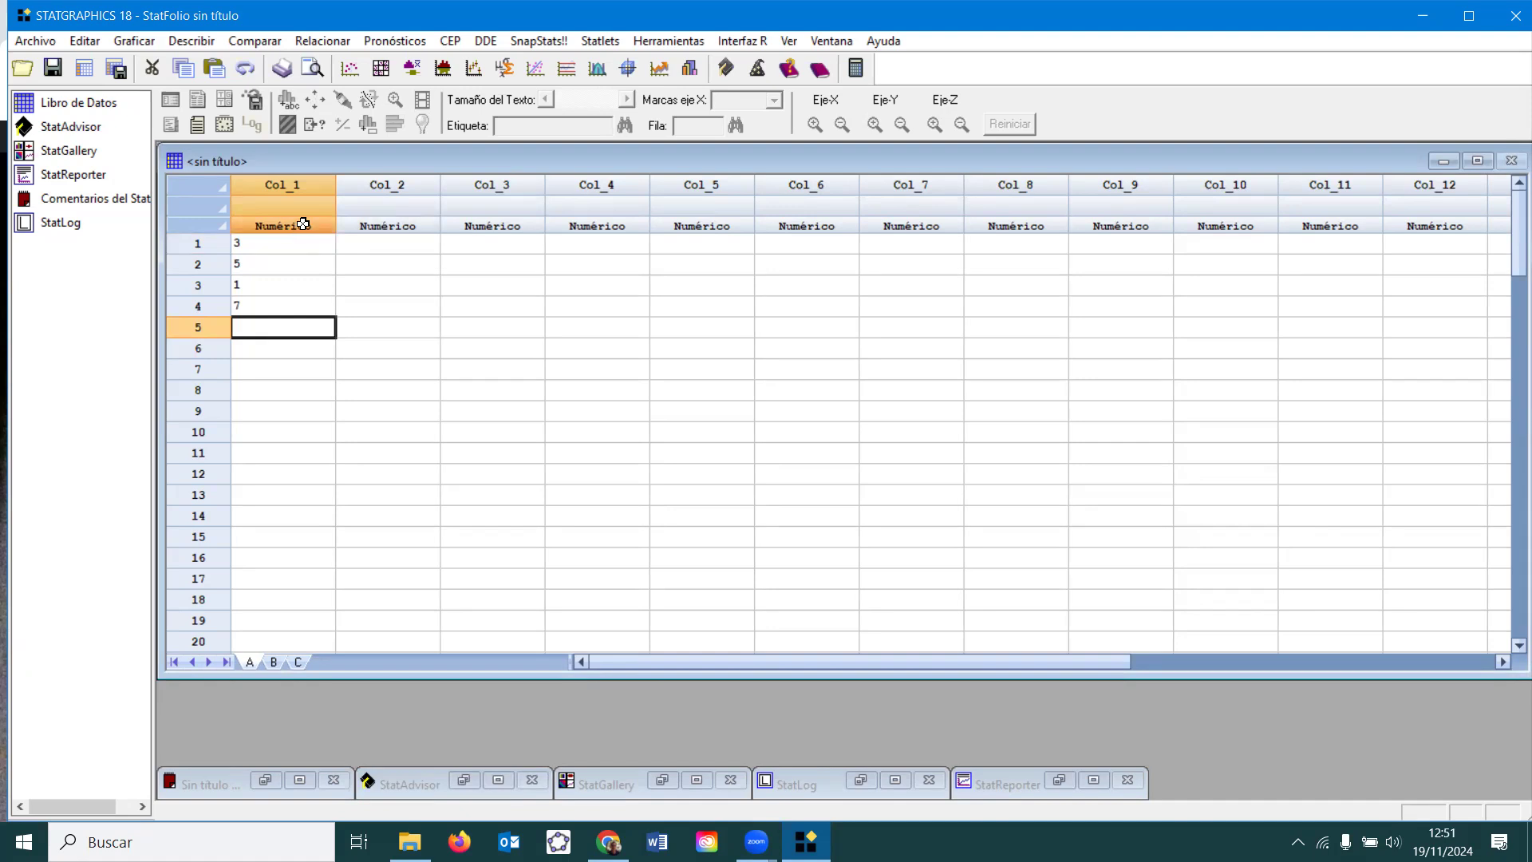
Set the type of Col_2 to Carácter and enter a and b in its first two rows
{"action": "double_click", "coordinate": [396, 185]}
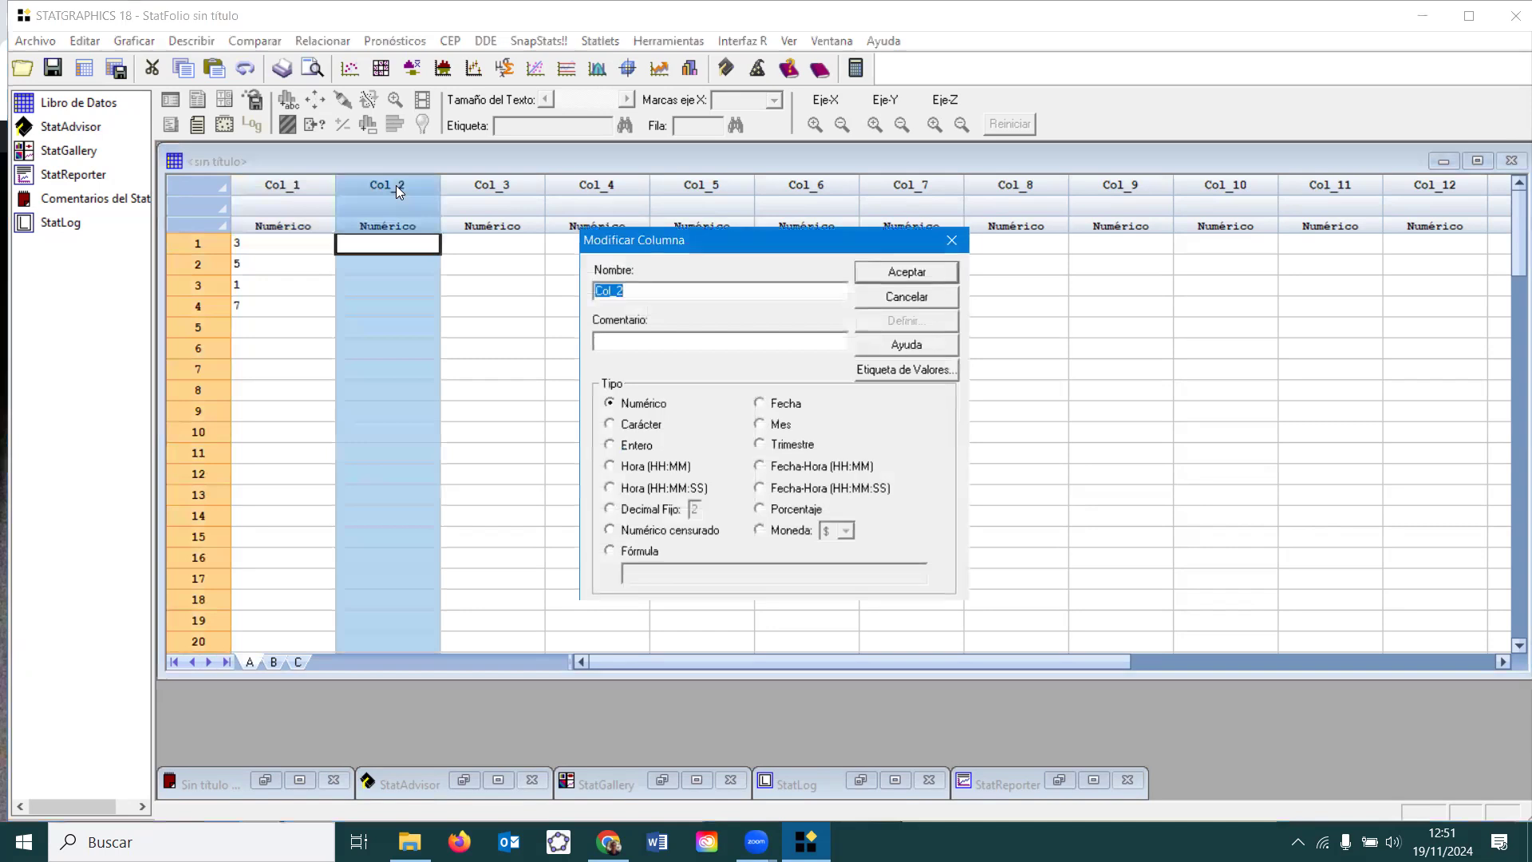
{"action": "left_click", "coordinate": [610, 425]}
{"action": "left_click", "coordinate": [894, 273]}
{"action": "left_click", "coordinate": [393, 243]}
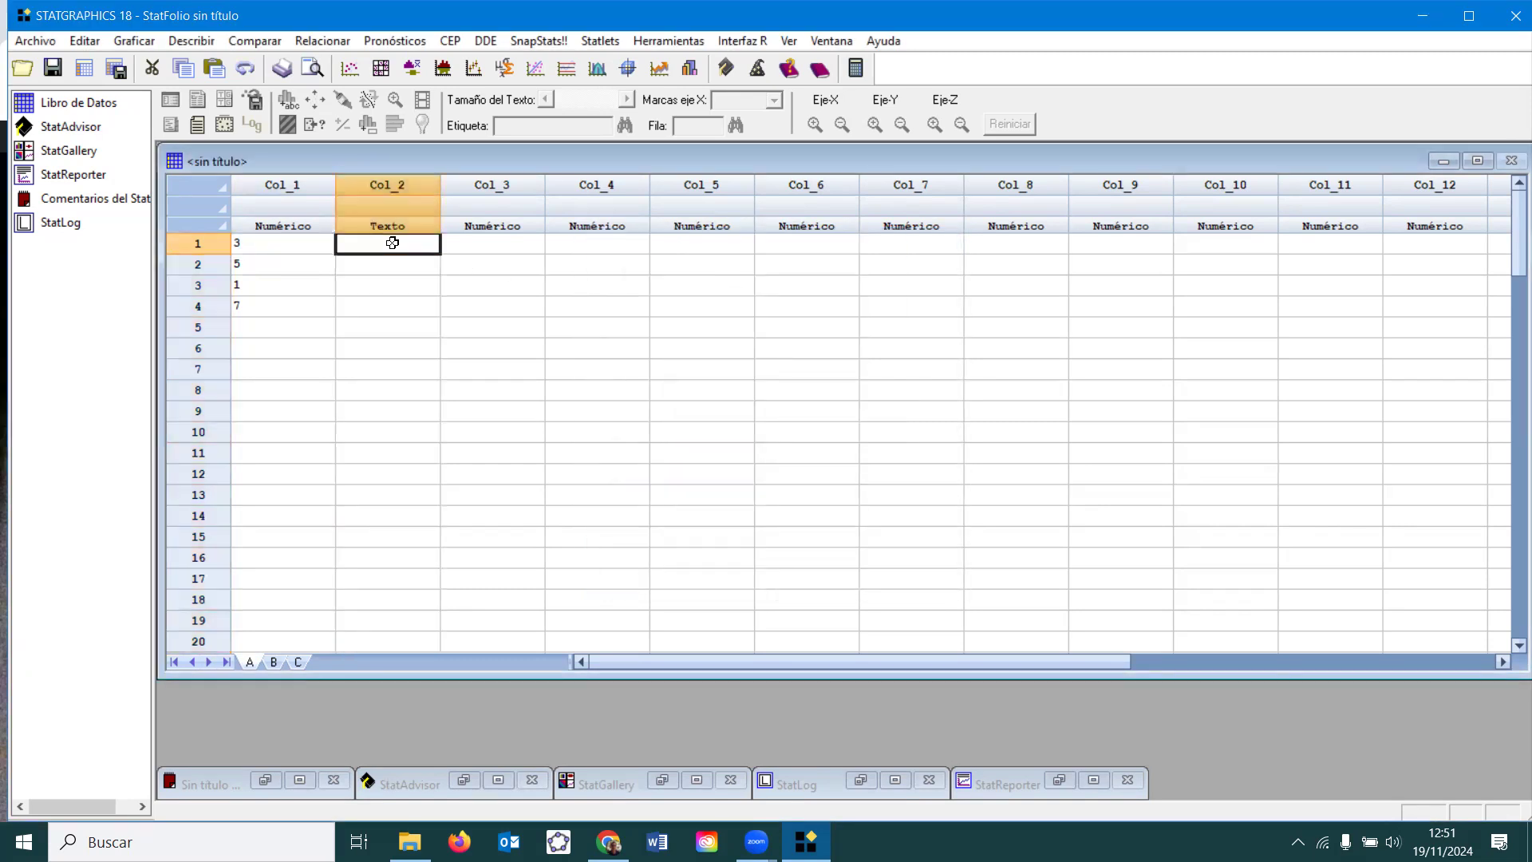
{"action": "type", "text": "a"}
{"action": "key", "text": "Return"}
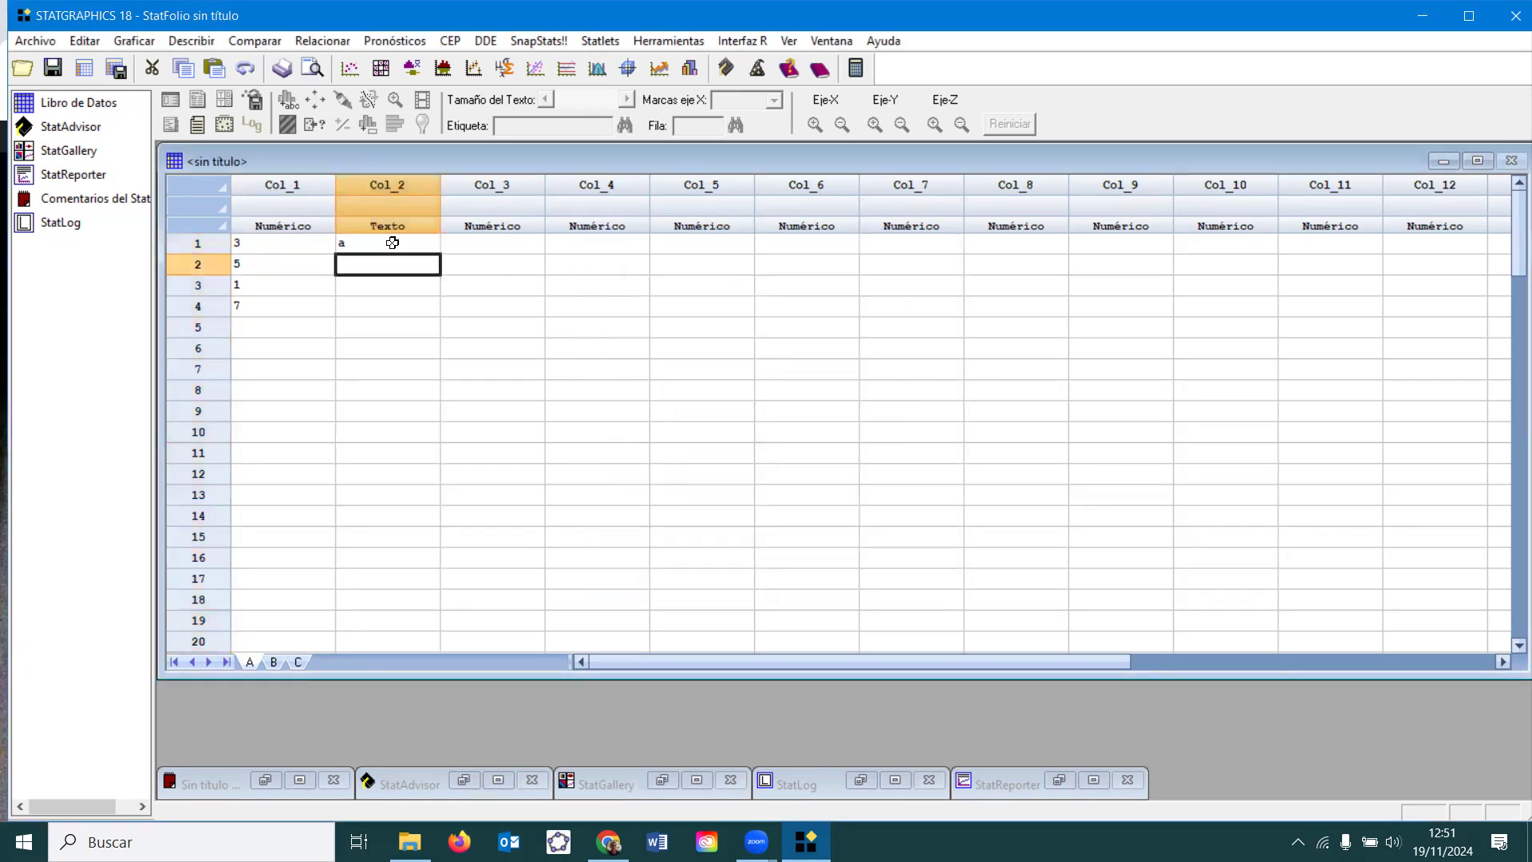
{"action": "type", "text": "b"}
{"action": "key", "text": "Return"}
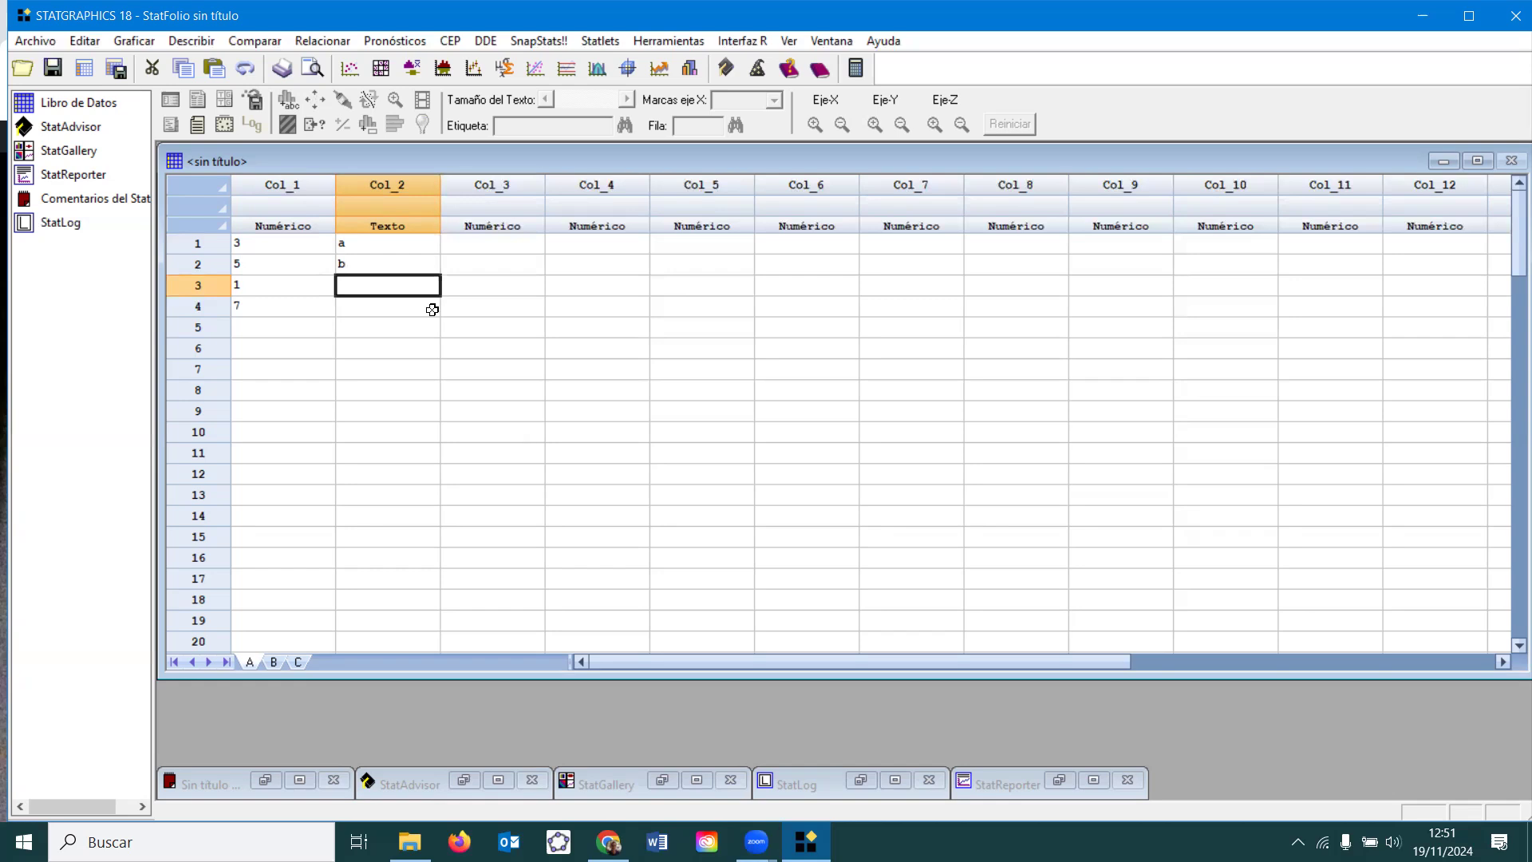
Rename the first column as Distancia and give it the comment metros
{"action": "left_click", "coordinate": [289, 185]}
{"action": "double_click", "coordinate": [289, 185]}
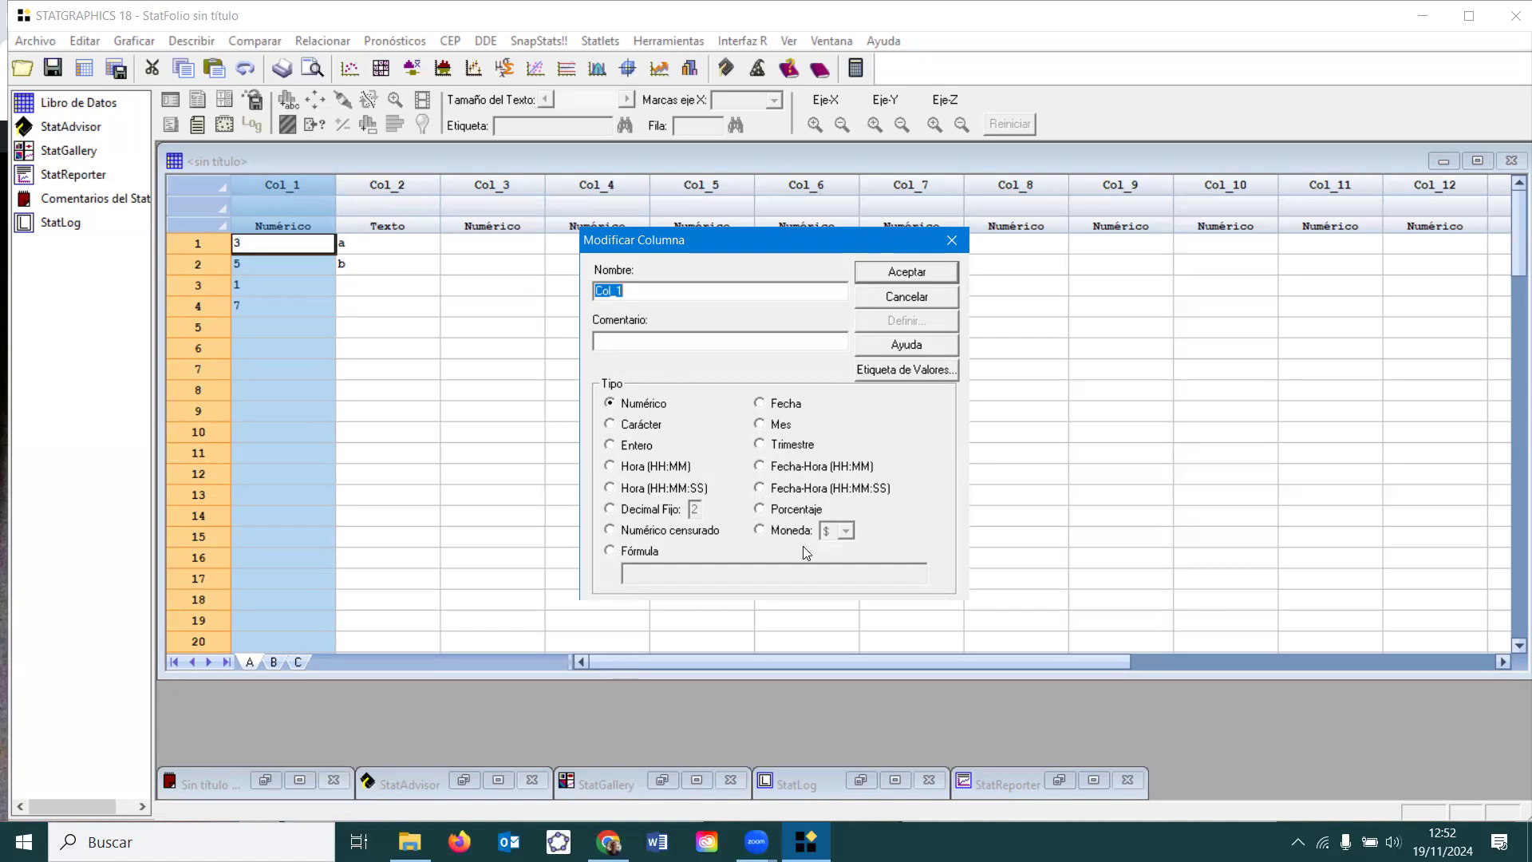
{"action": "left_click", "coordinate": [626, 341]}
{"action": "type", "text": "metros"}
{"action": "left_click", "coordinate": [654, 290]}
{"action": "key", "text": "BackSpace"}
{"action": "key", "text": "BackSpace"}
{"action": "key", "text": "BackSpace"}
{"action": "key", "text": "BackSpace"}
{"action": "key", "text": "BackSpace"}
{"action": "type", "text": "Distancia"}
{"action": "left_click", "coordinate": [938, 275]}
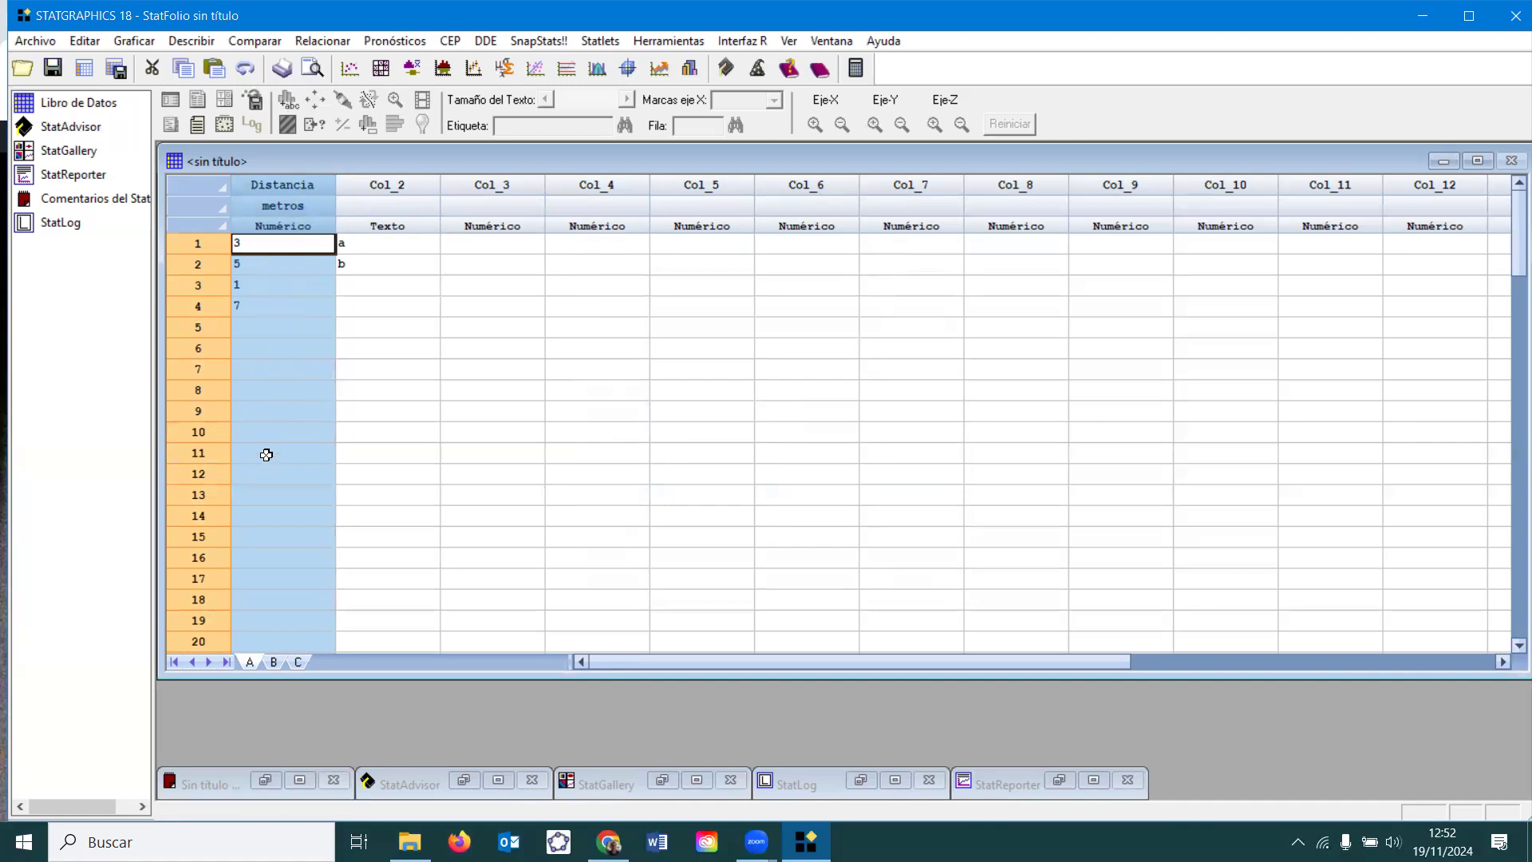
Delete the Distancia column and the text column with its sample letters from the data sheet
{"action": "right_click", "coordinate": [285, 184]}
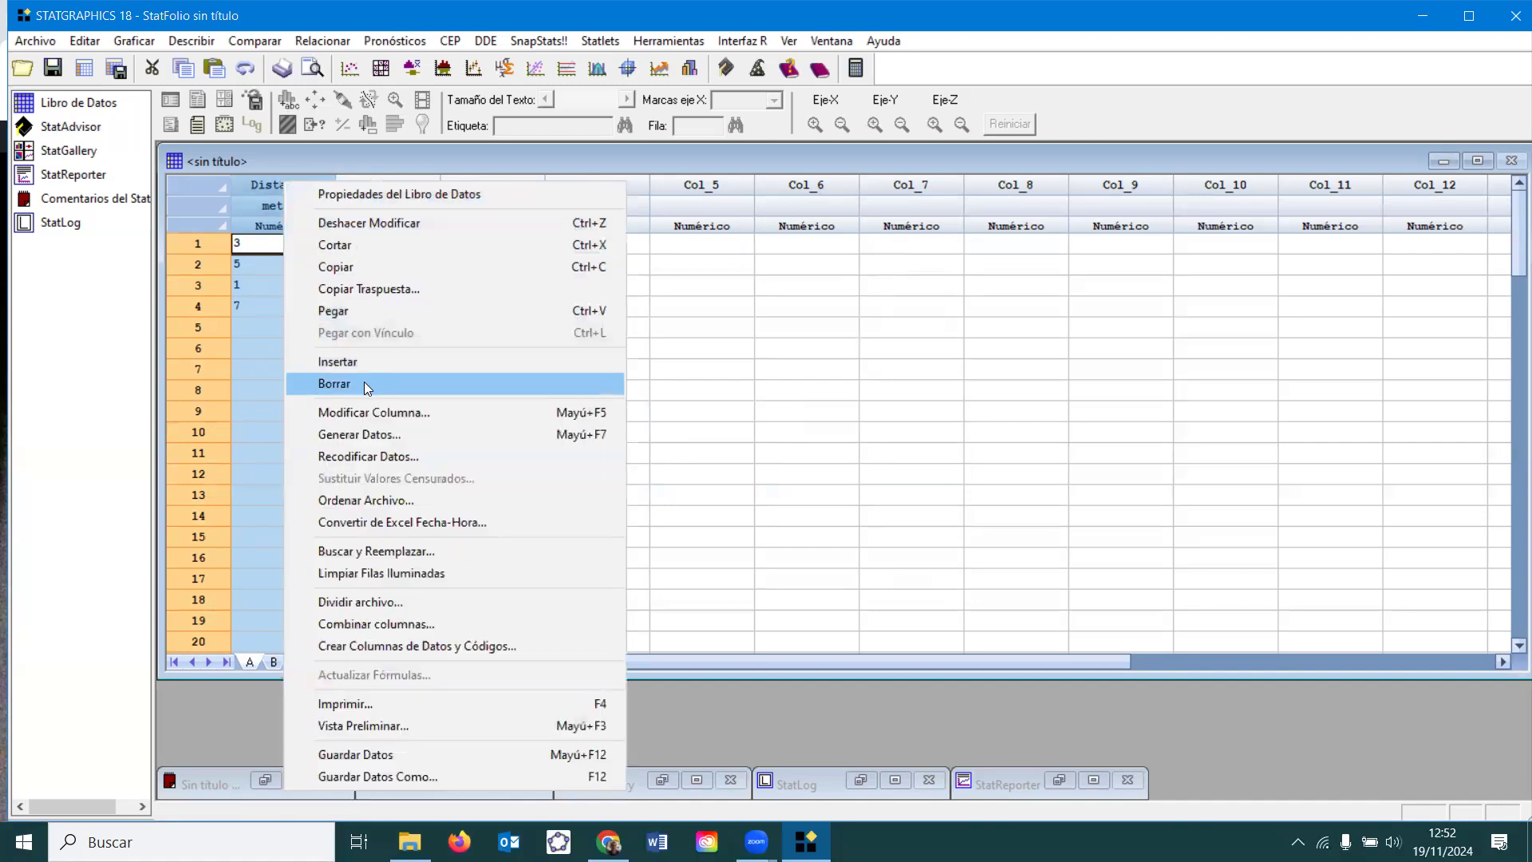
{"action": "left_click", "coordinate": [362, 388]}
{"action": "right_click", "coordinate": [289, 186]}
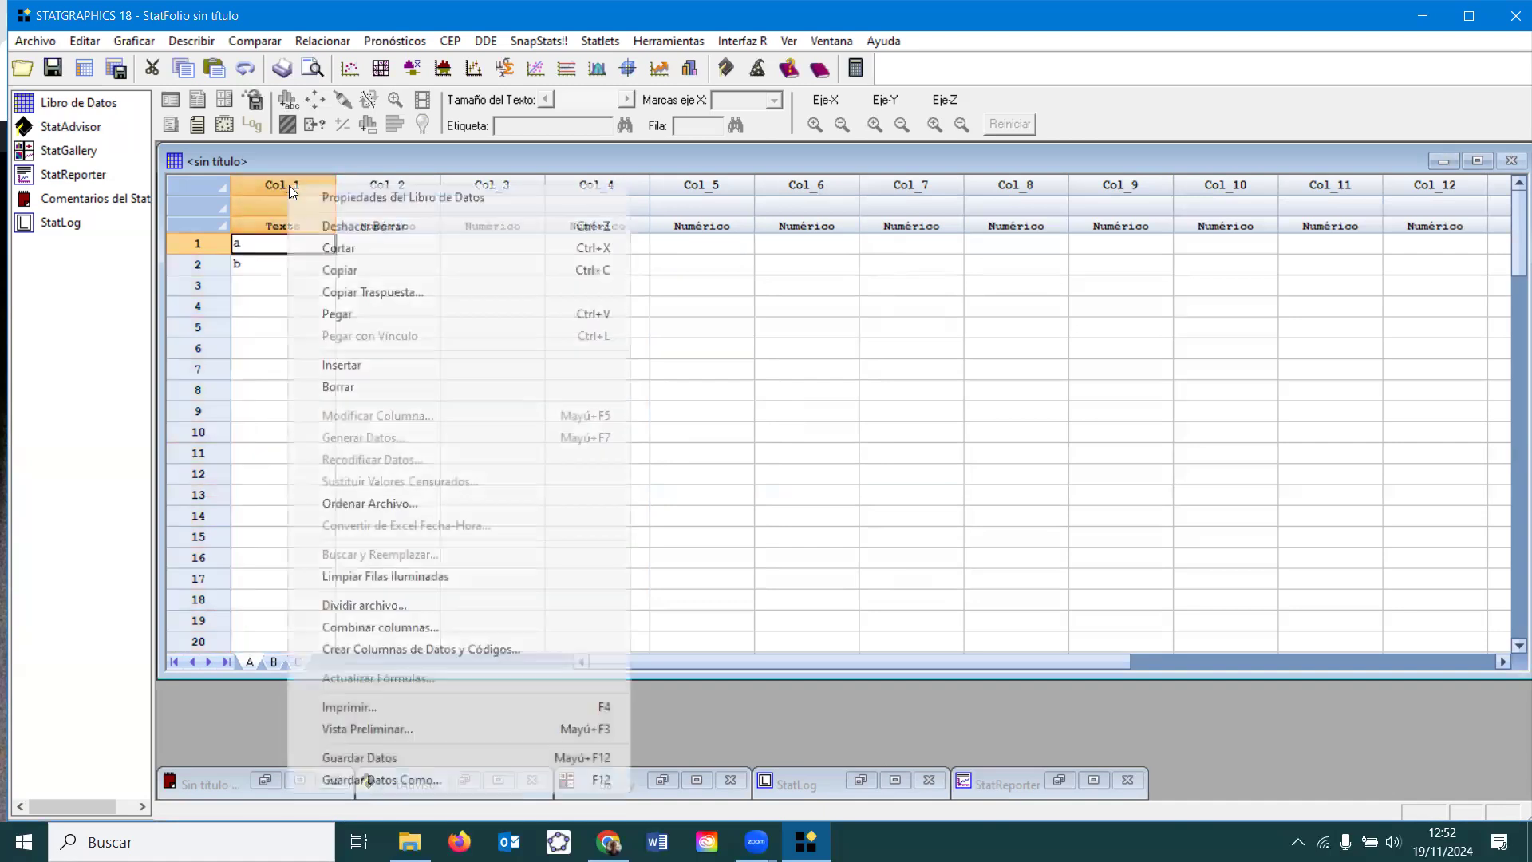
{"action": "left_click", "coordinate": [356, 384]}
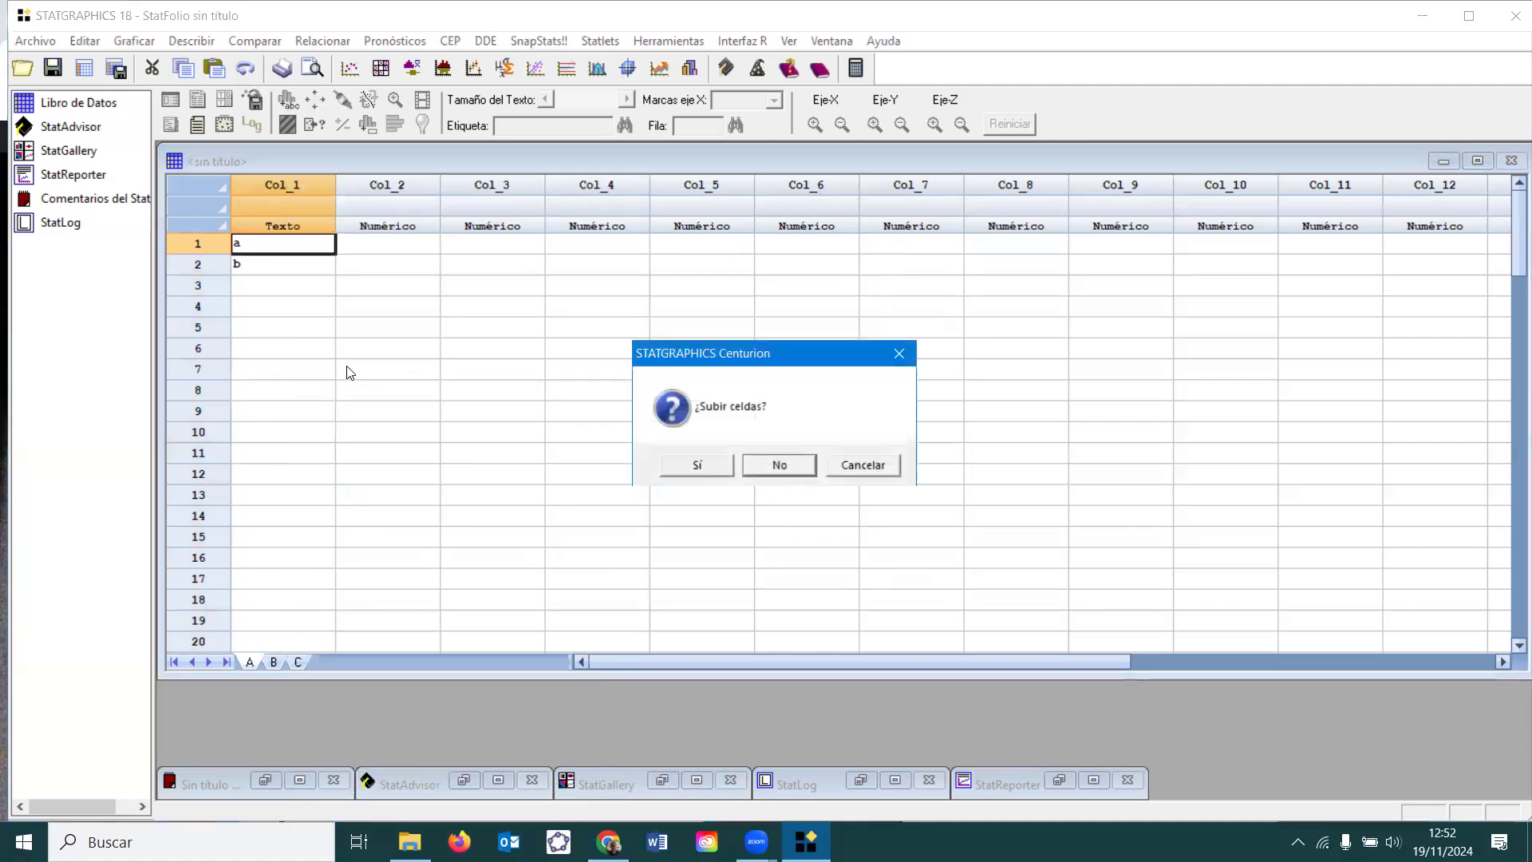
{"action": "left_click", "coordinate": [780, 466]}
{"action": "left_click", "coordinate": [268, 185]}
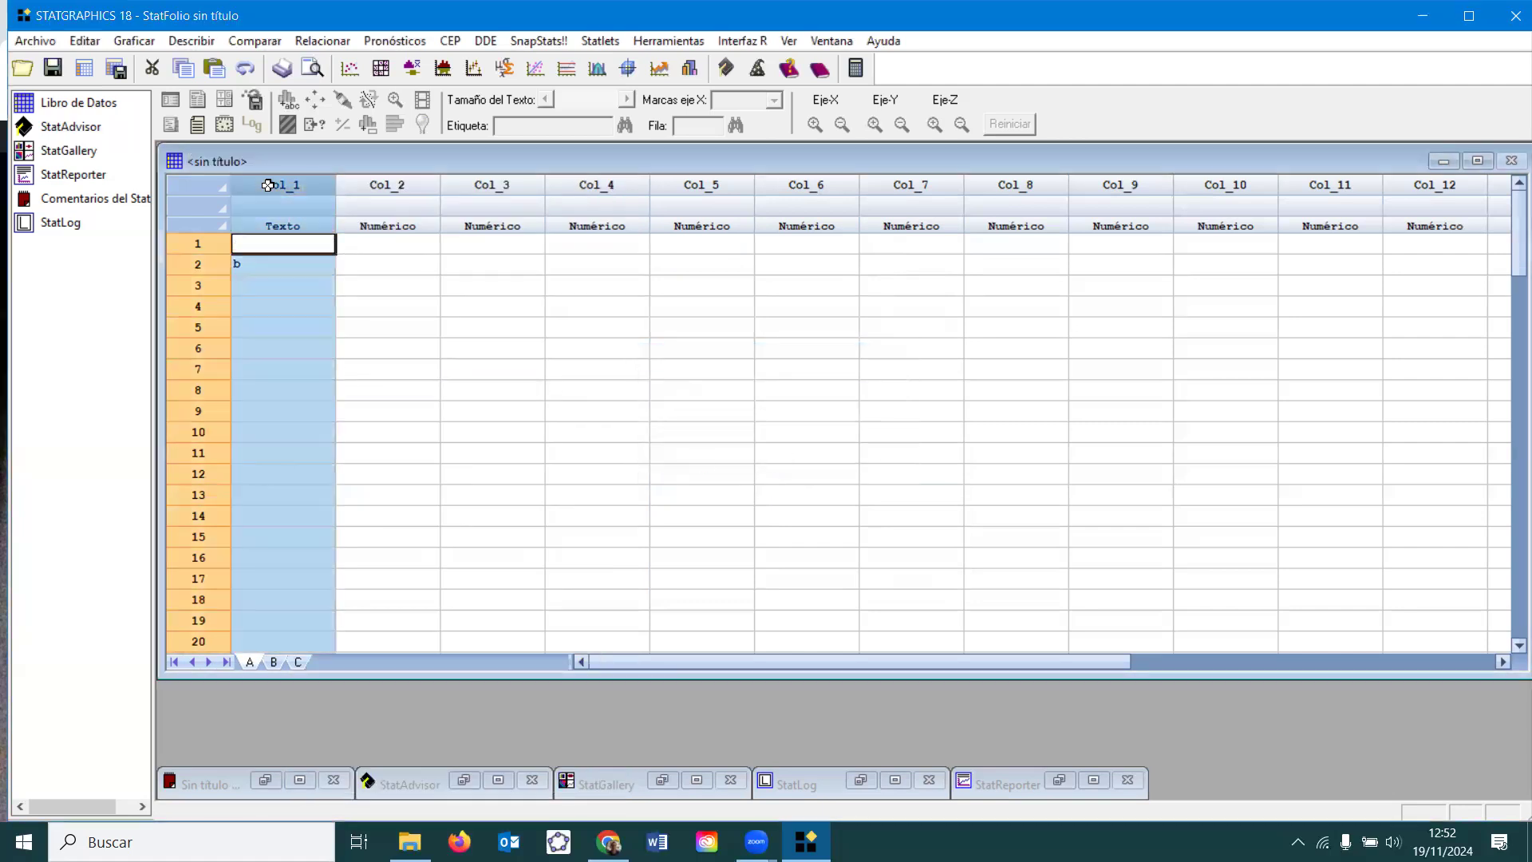
{"action": "right_click", "coordinate": [267, 183]}
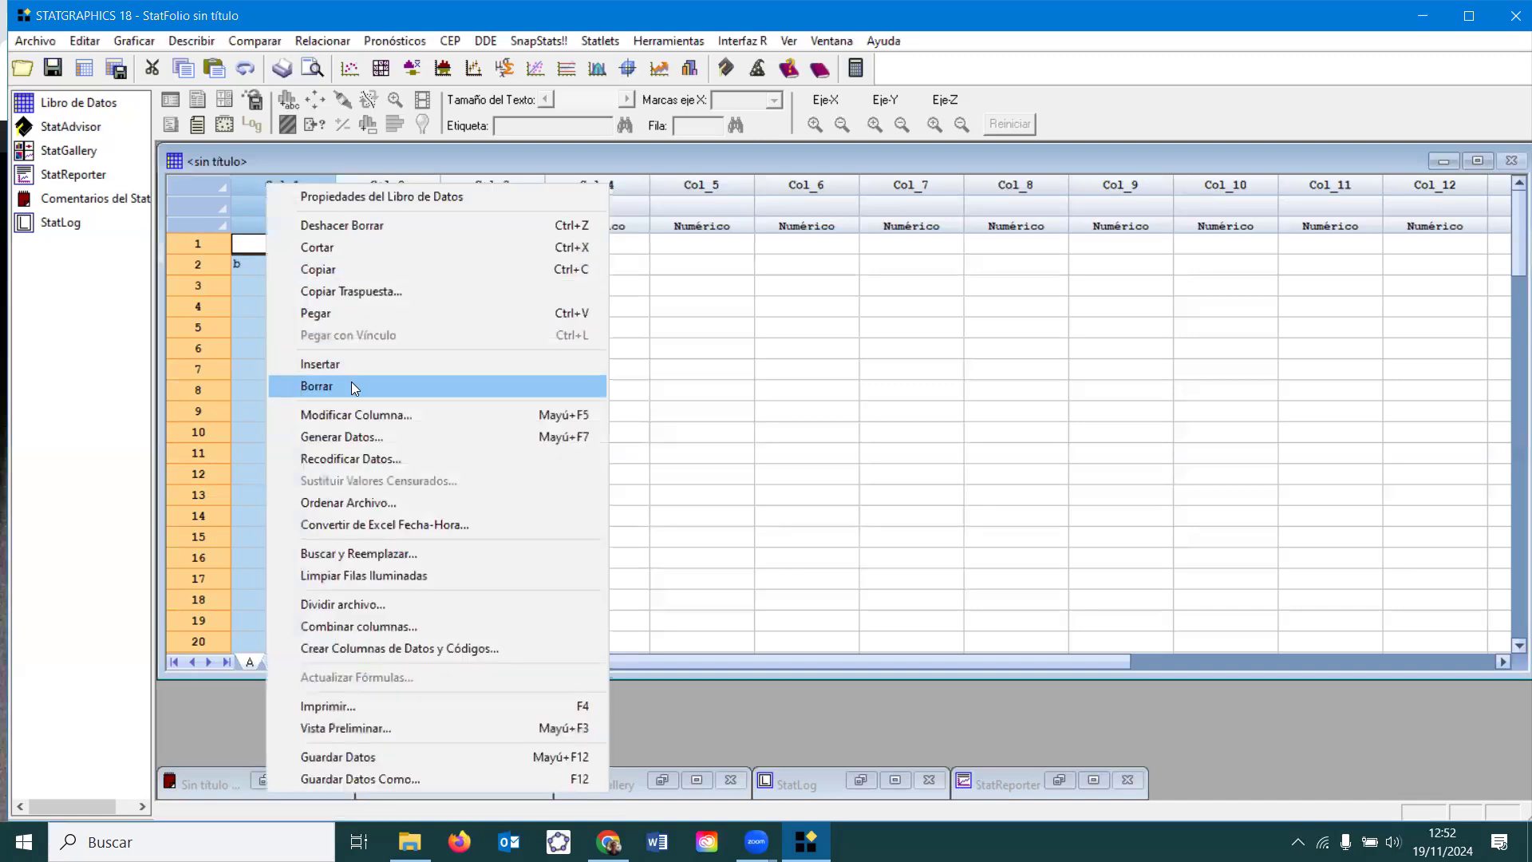
{"action": "left_click", "coordinate": [351, 384]}
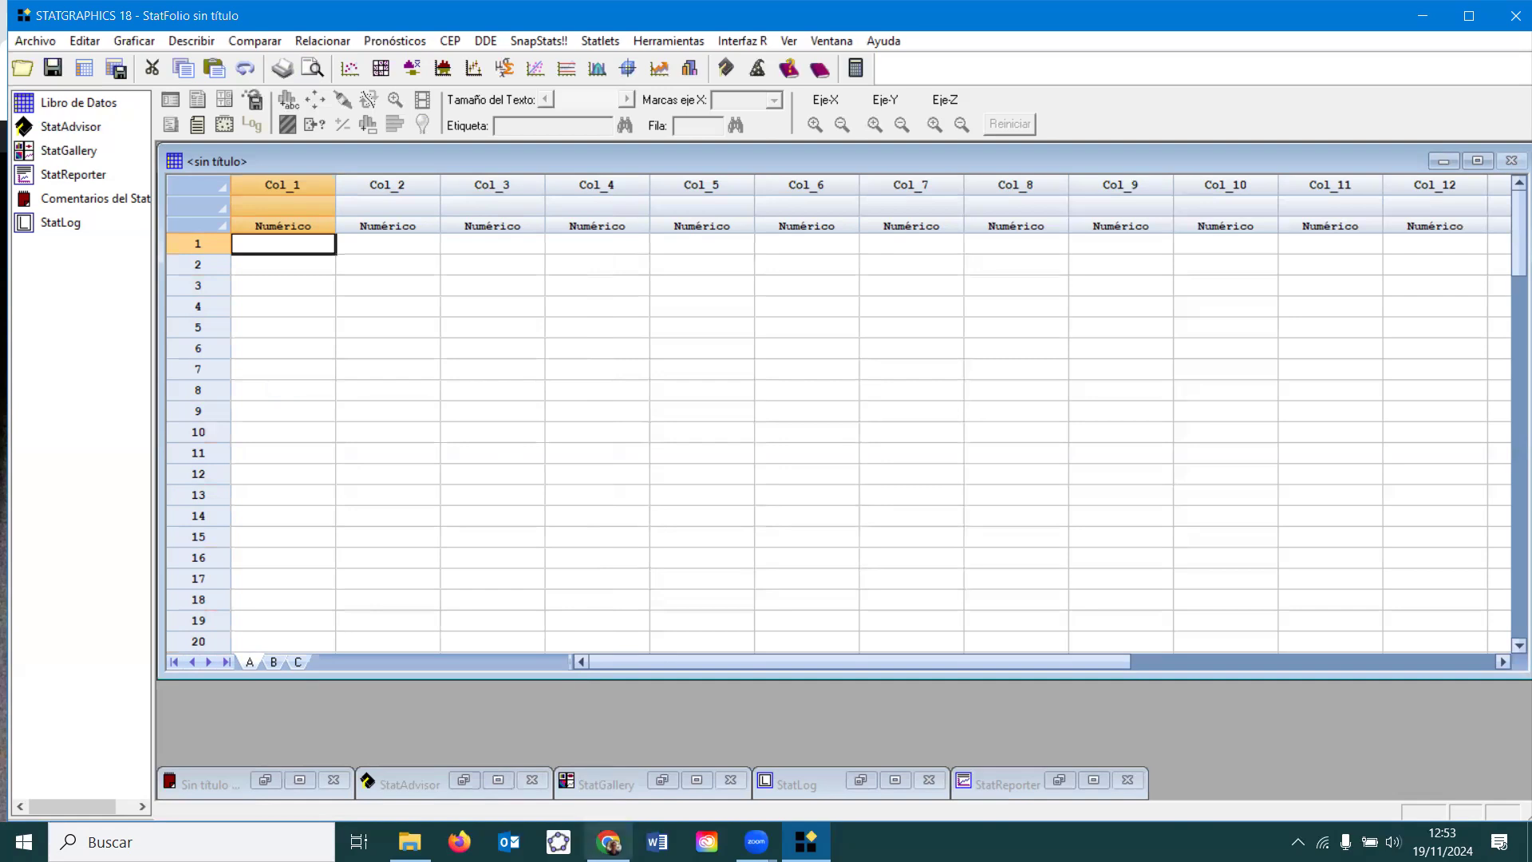
Switch to the browser and open the blog's Bases de datos page at the oceanography databases
{"action": "left_click", "coordinate": [608, 842]}
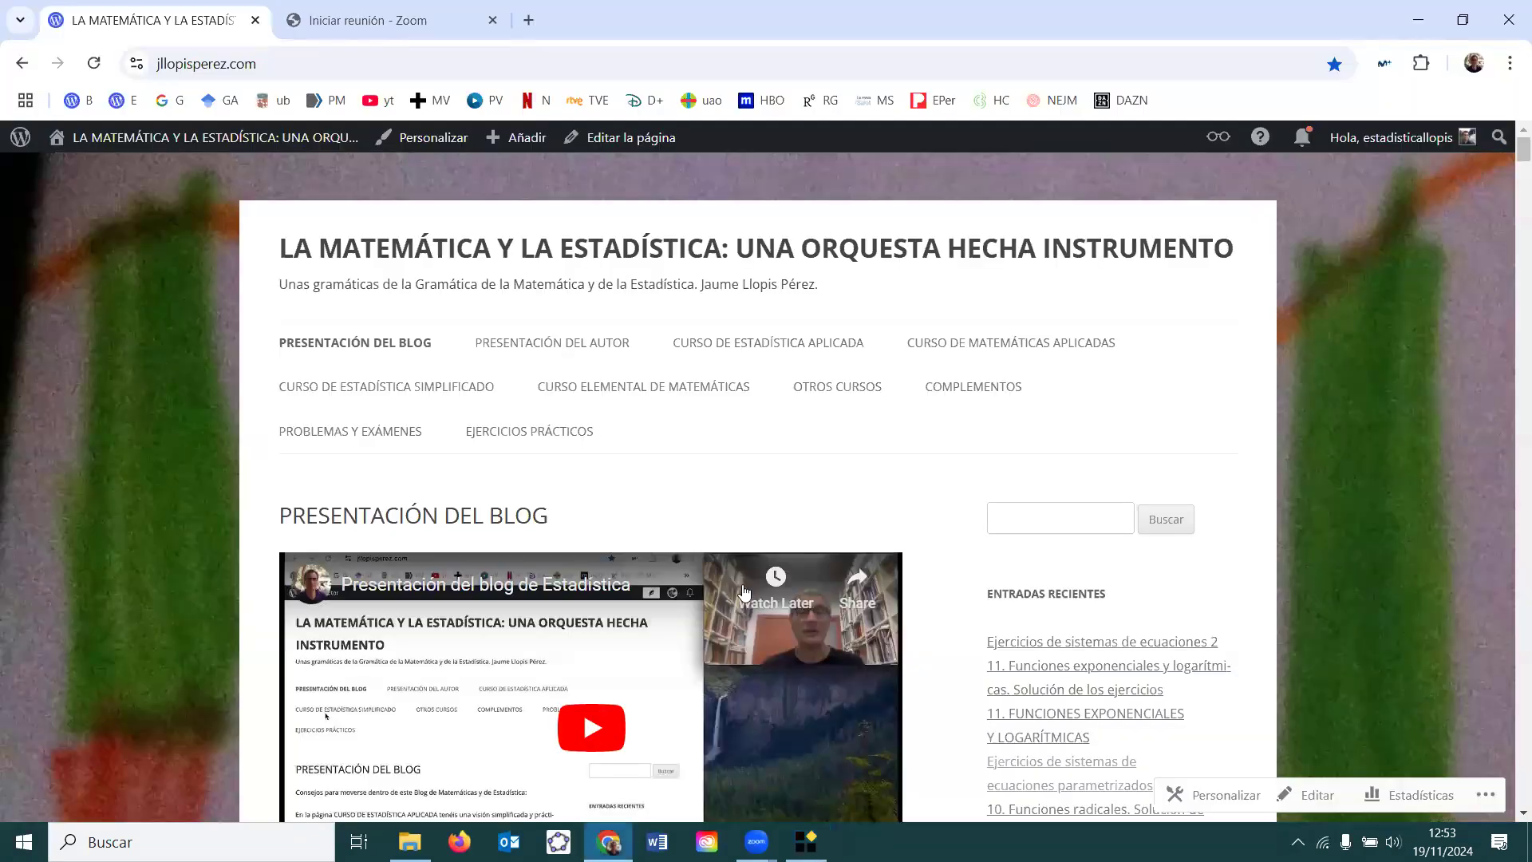
{"action": "mouse_move", "coordinate": [970, 395]}
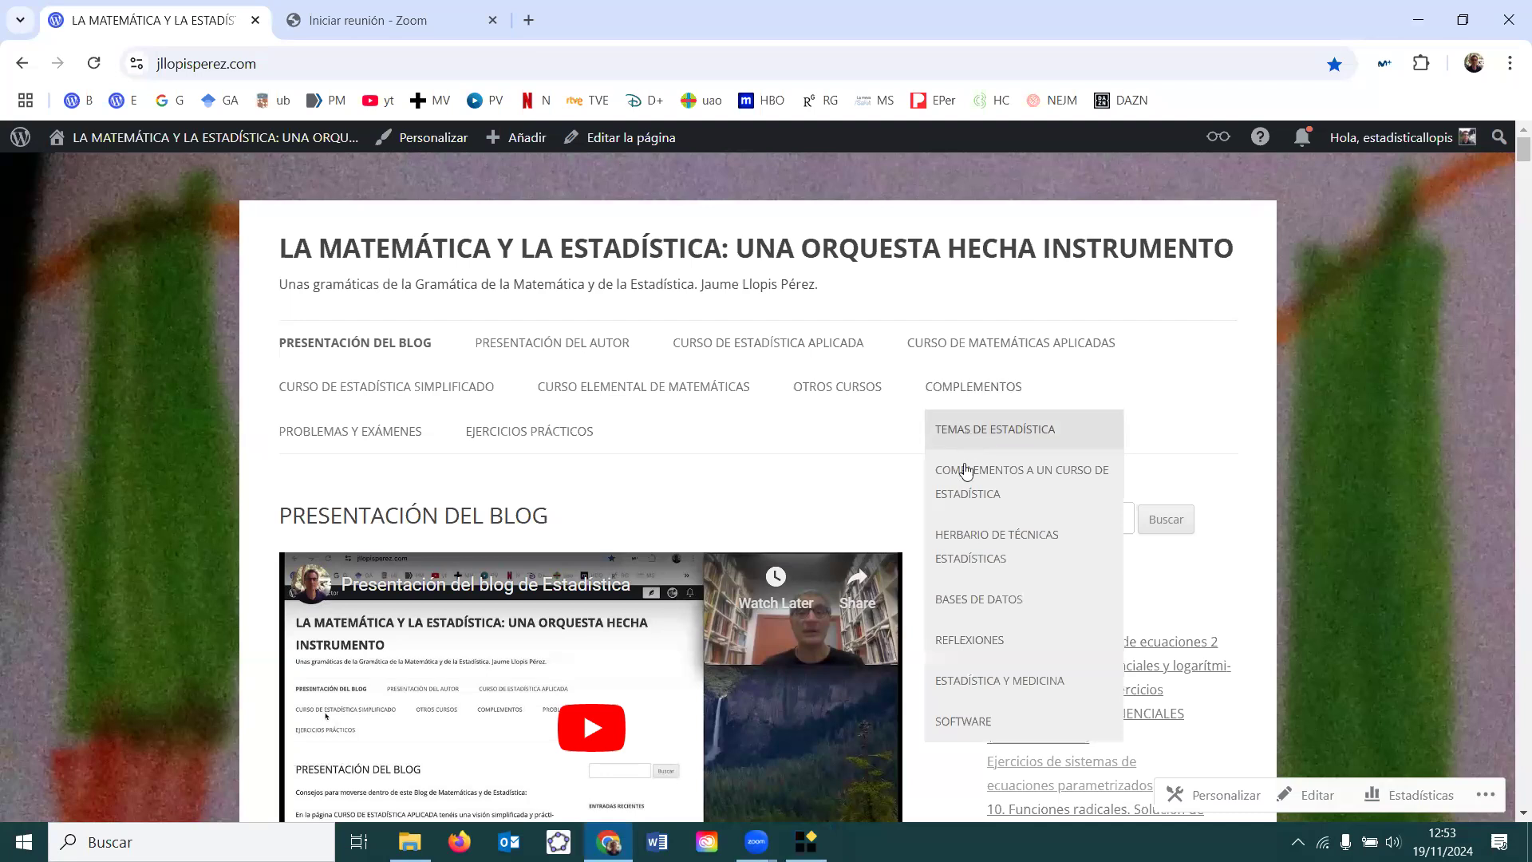
{"action": "left_click", "coordinate": [985, 603]}
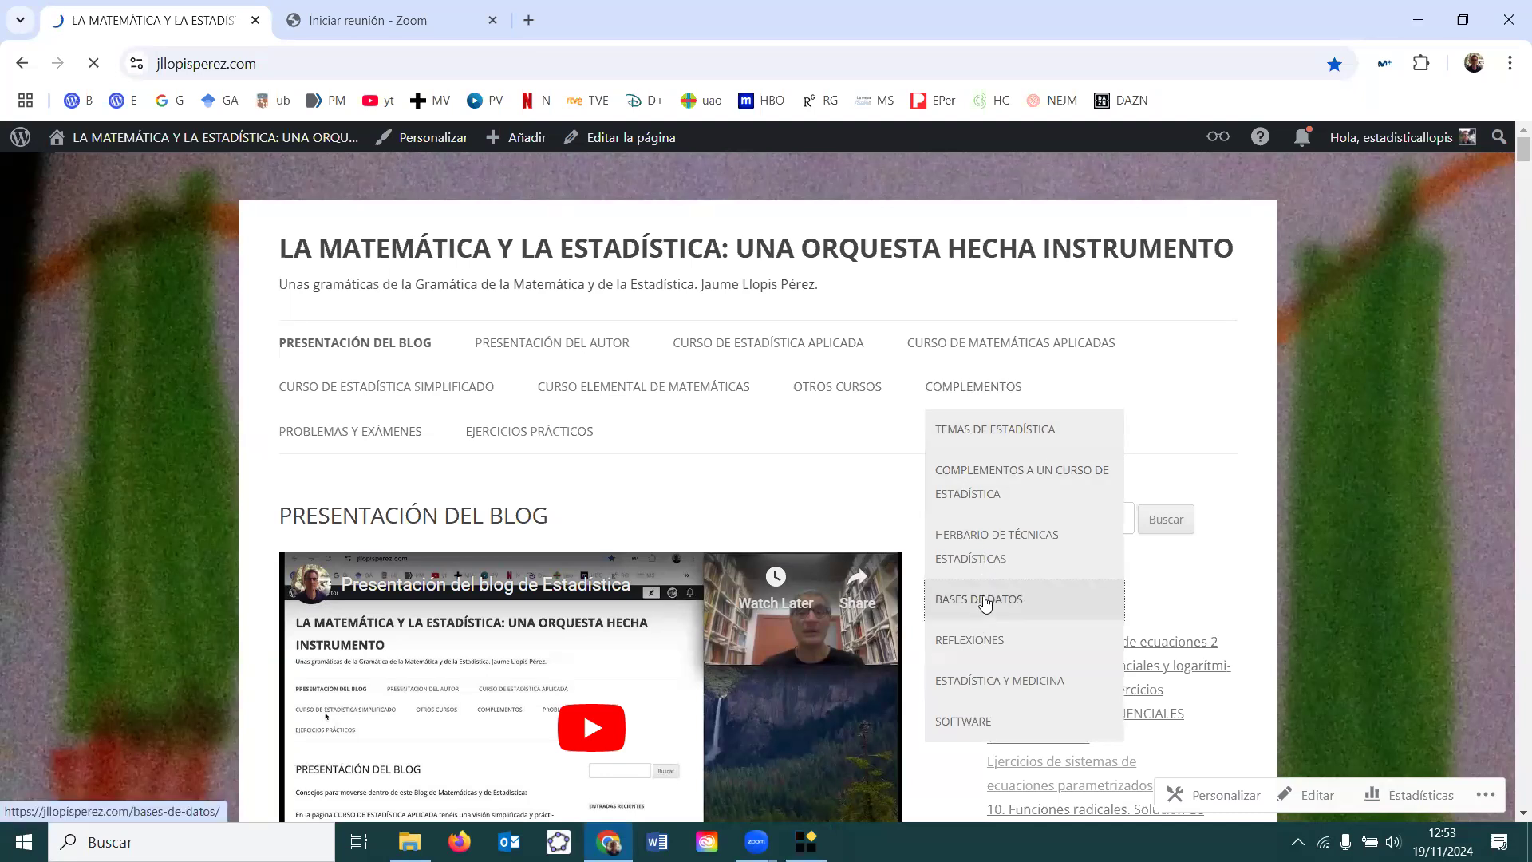
{"action": "scroll", "coordinate": [844, 529], "scroll_direction": "down", "scroll_amount": 3}
{"action": "scroll", "coordinate": [845, 529], "scroll_direction": "down", "scroll_amount": 10}
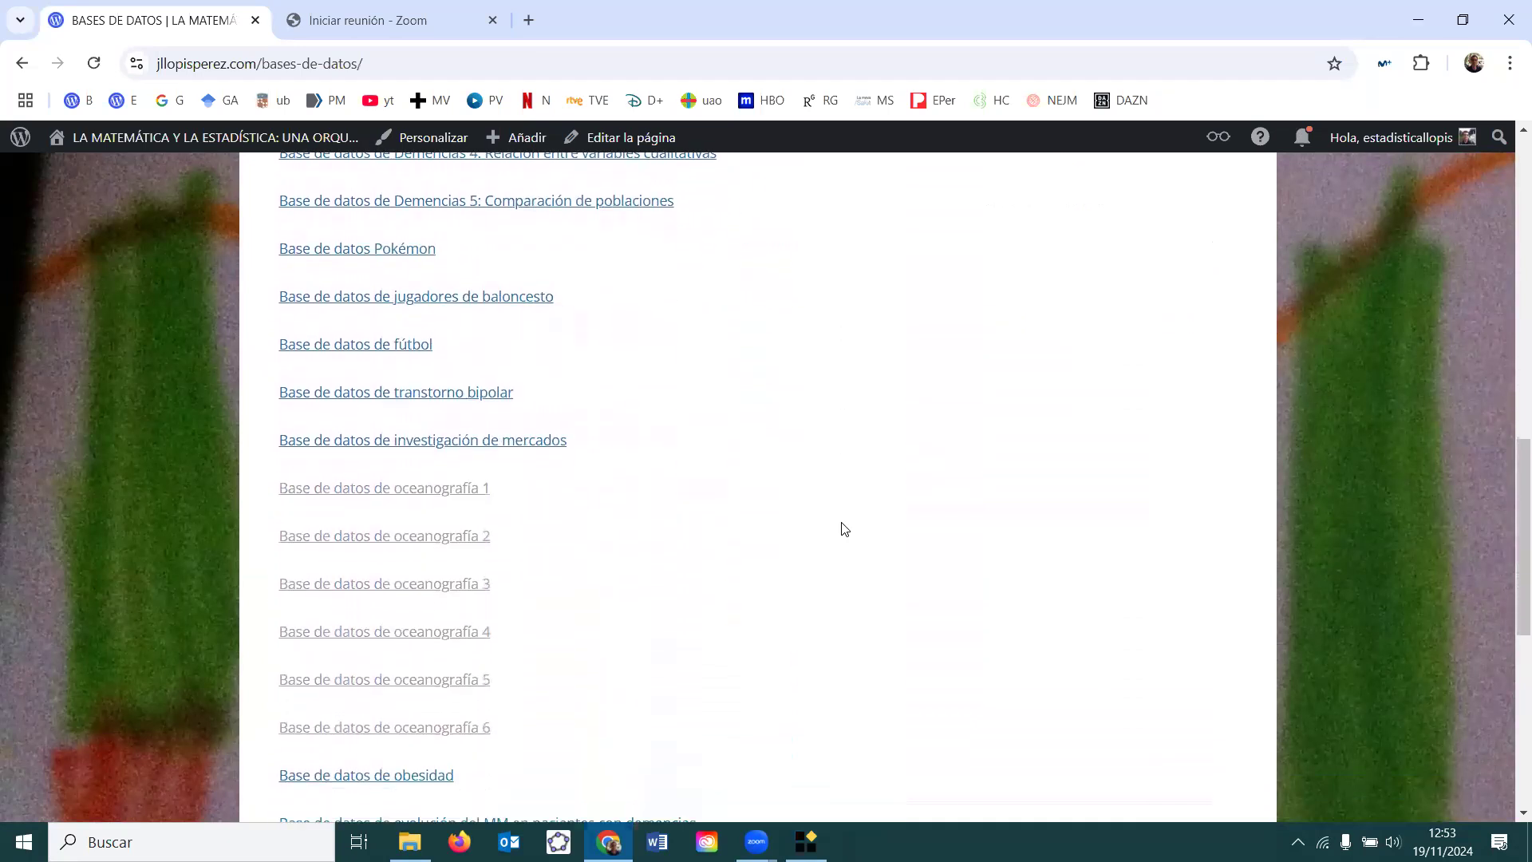
Open the Base de datos de oceanografía 2 entry and review its variable definitions
{"action": "left_click", "coordinate": [399, 536]}
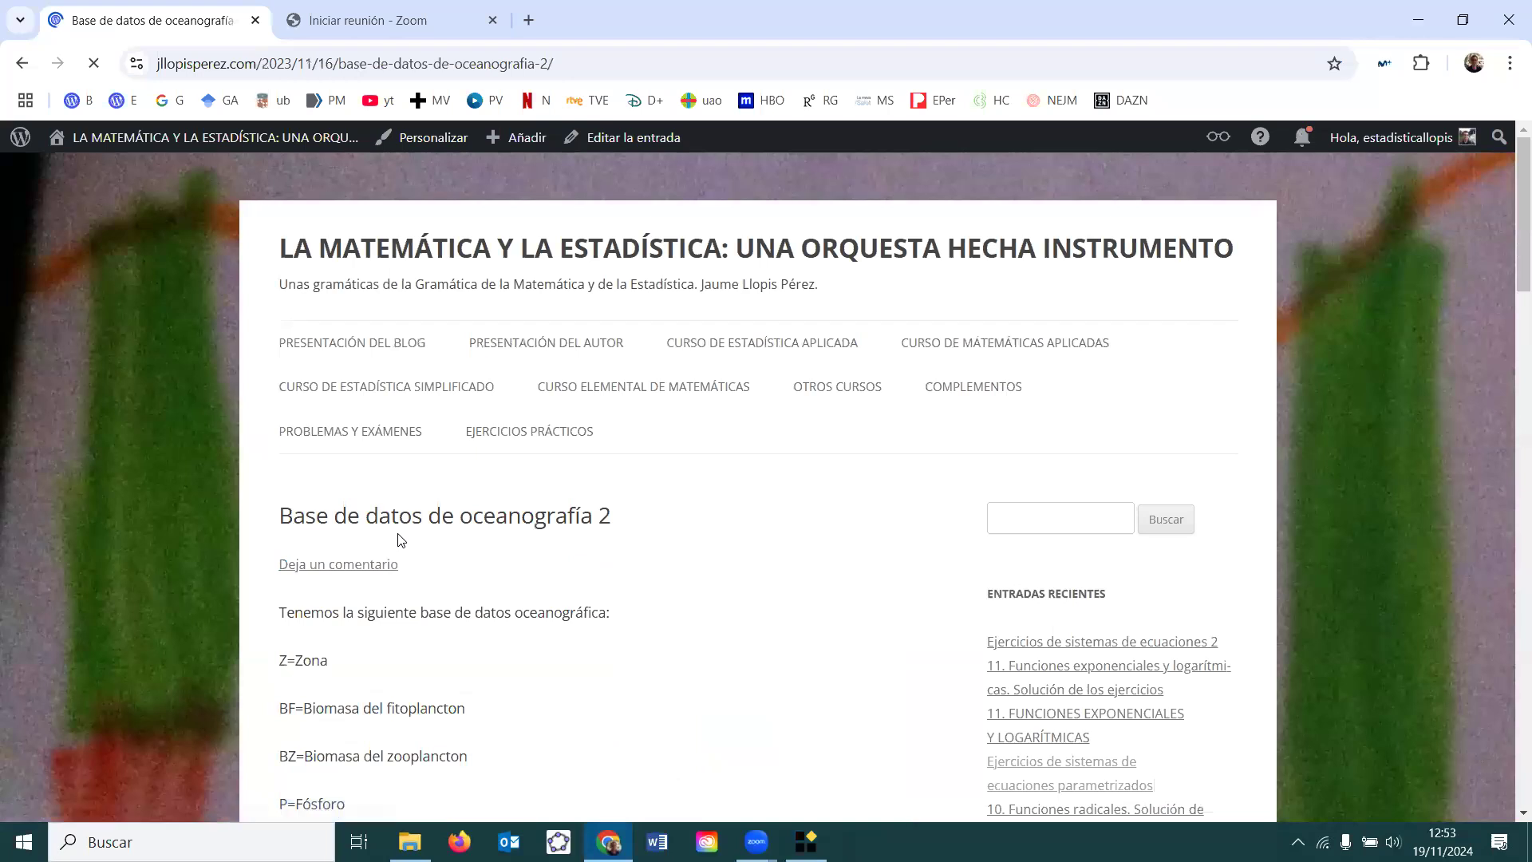
{"action": "scroll", "coordinate": [400, 539], "scroll_direction": "down", "scroll_amount": 2}
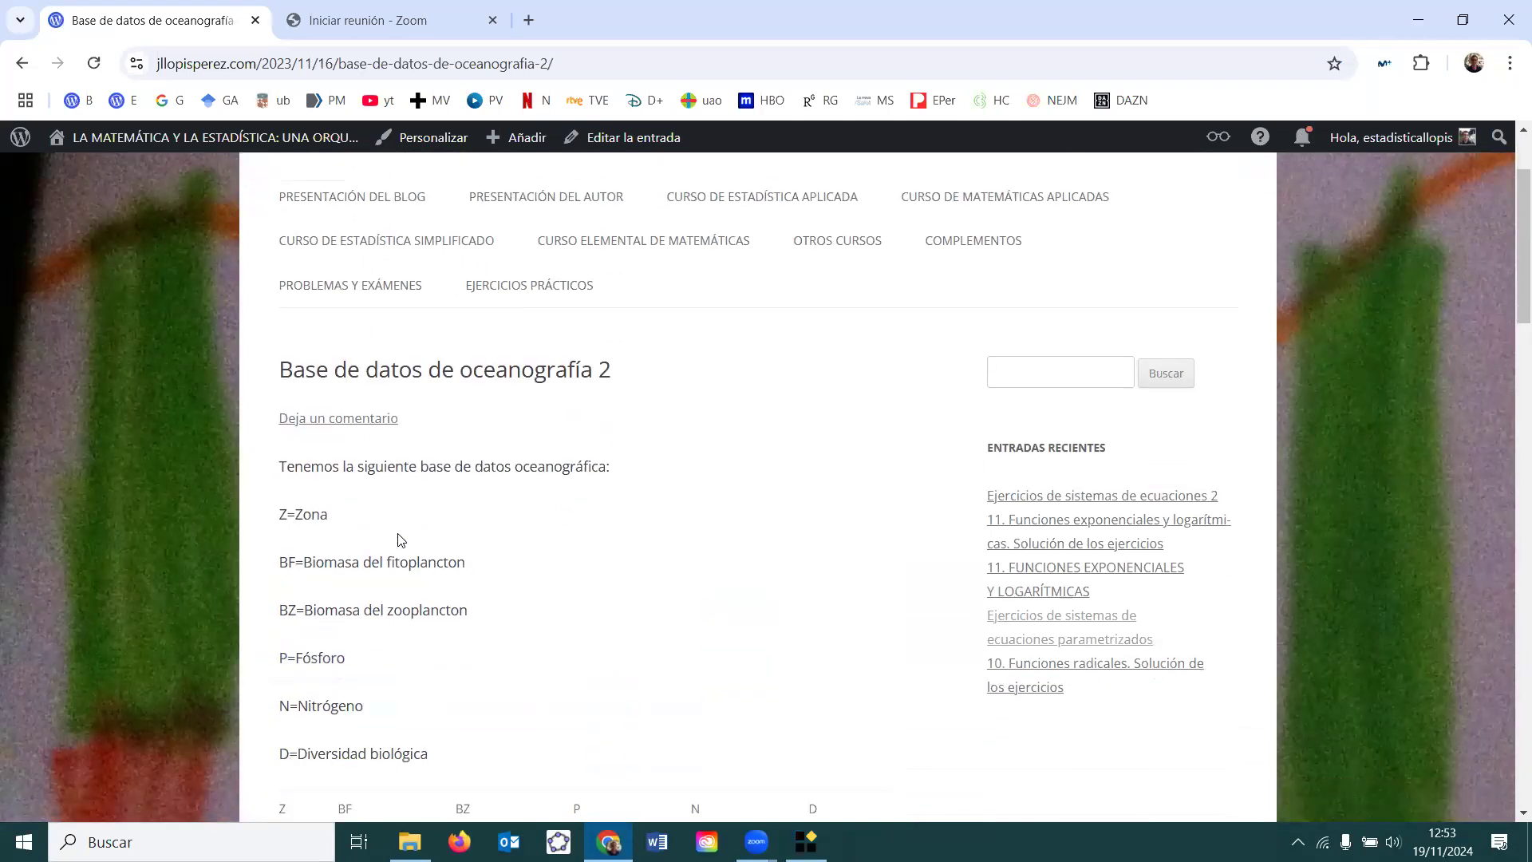
{"action": "scroll", "coordinate": [386, 513], "scroll_direction": "down", "scroll_amount": 1}
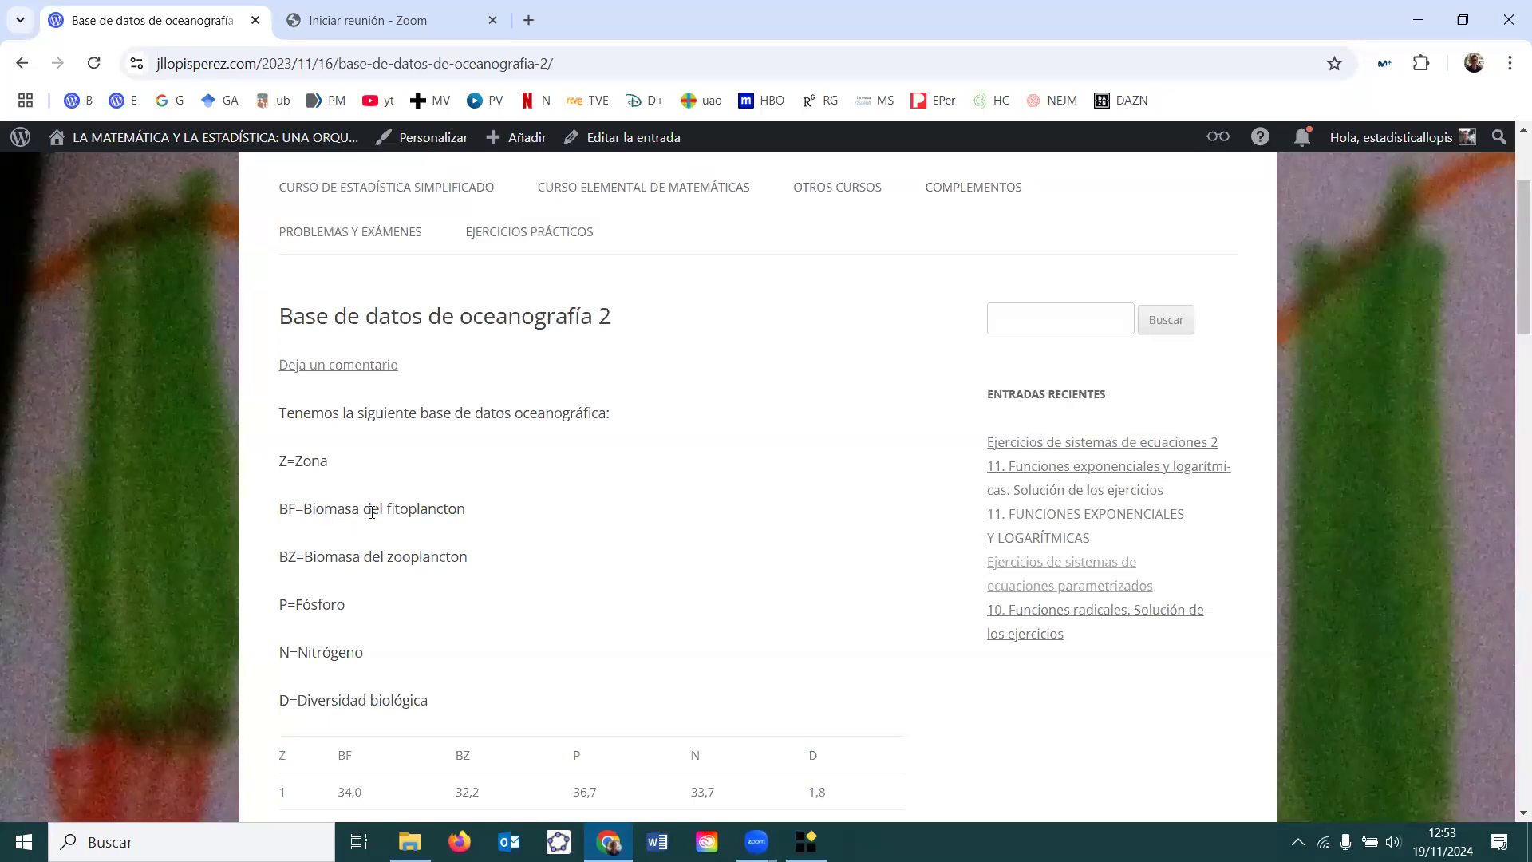
{"action": "scroll", "coordinate": [448, 519], "scroll_direction": "down", "scroll_amount": 1}
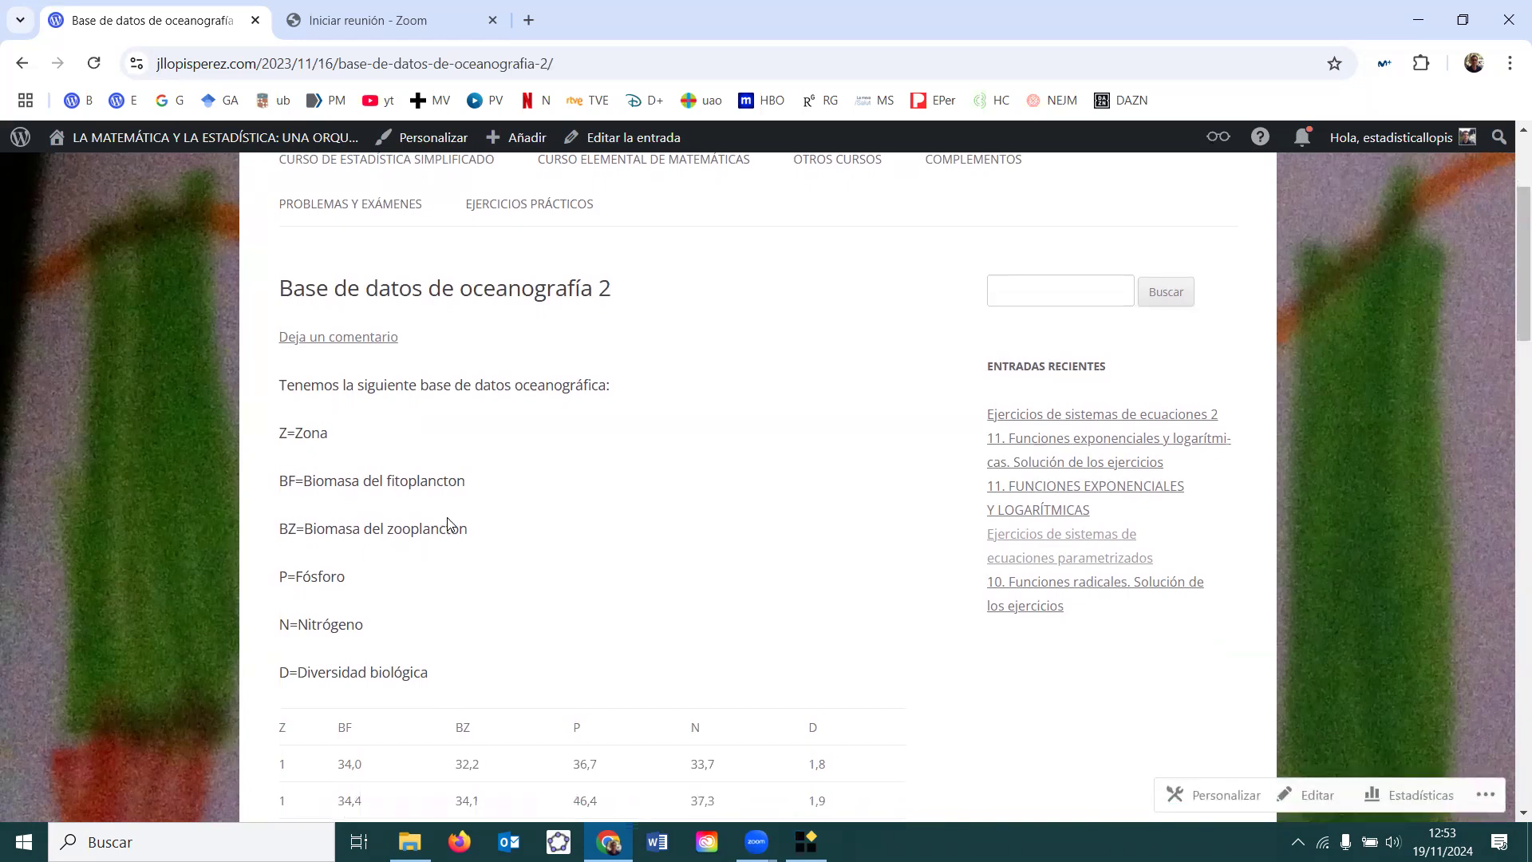
Return to the database list, open Base de datos de oceanografía 3 and review its study description and data table
{"action": "left_click", "coordinate": [19, 67]}
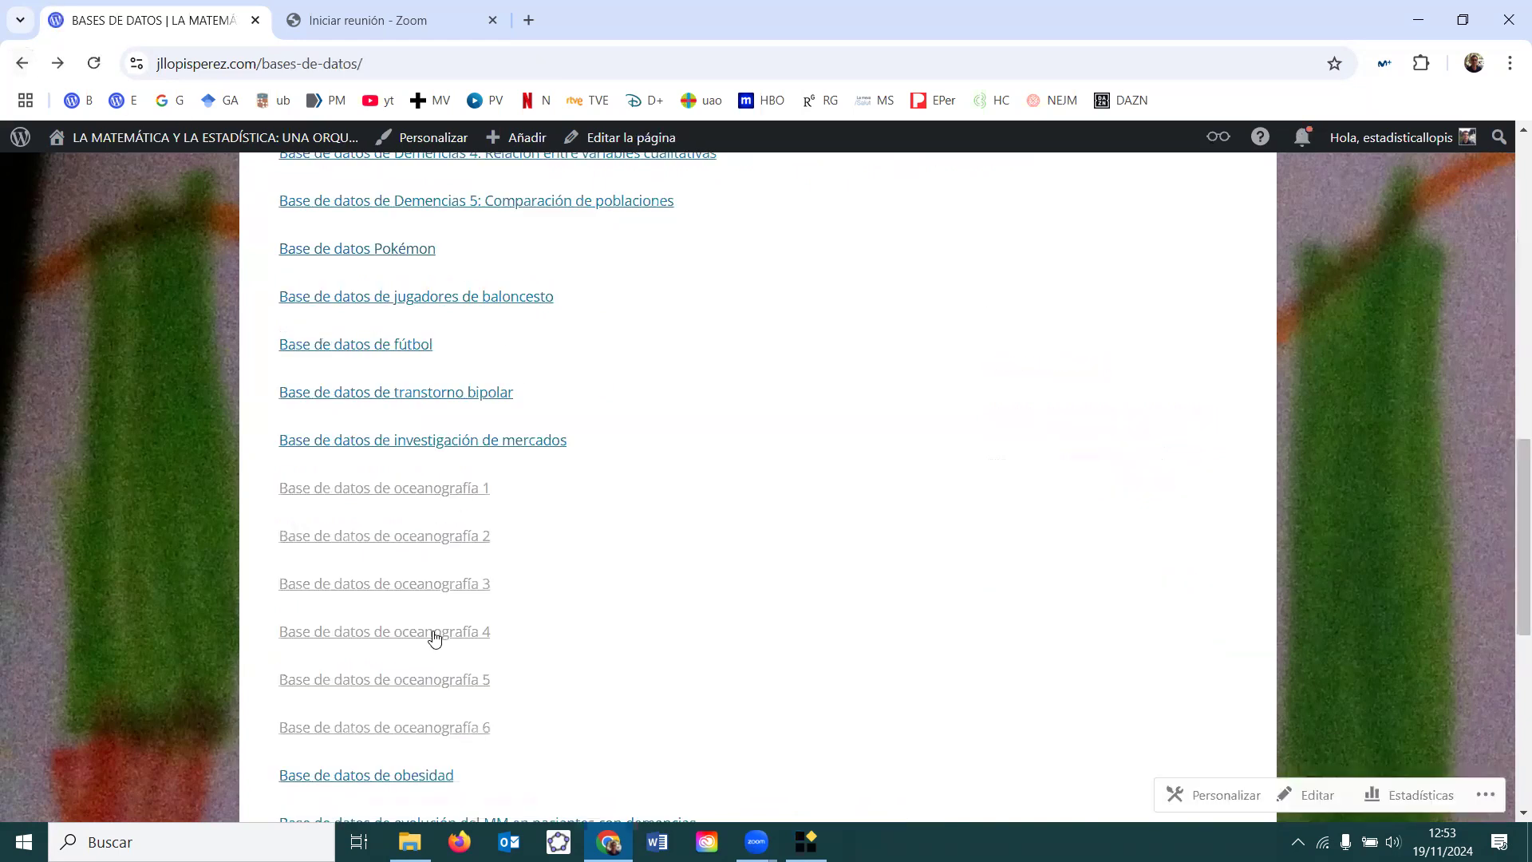
{"action": "left_click", "coordinate": [428, 583]}
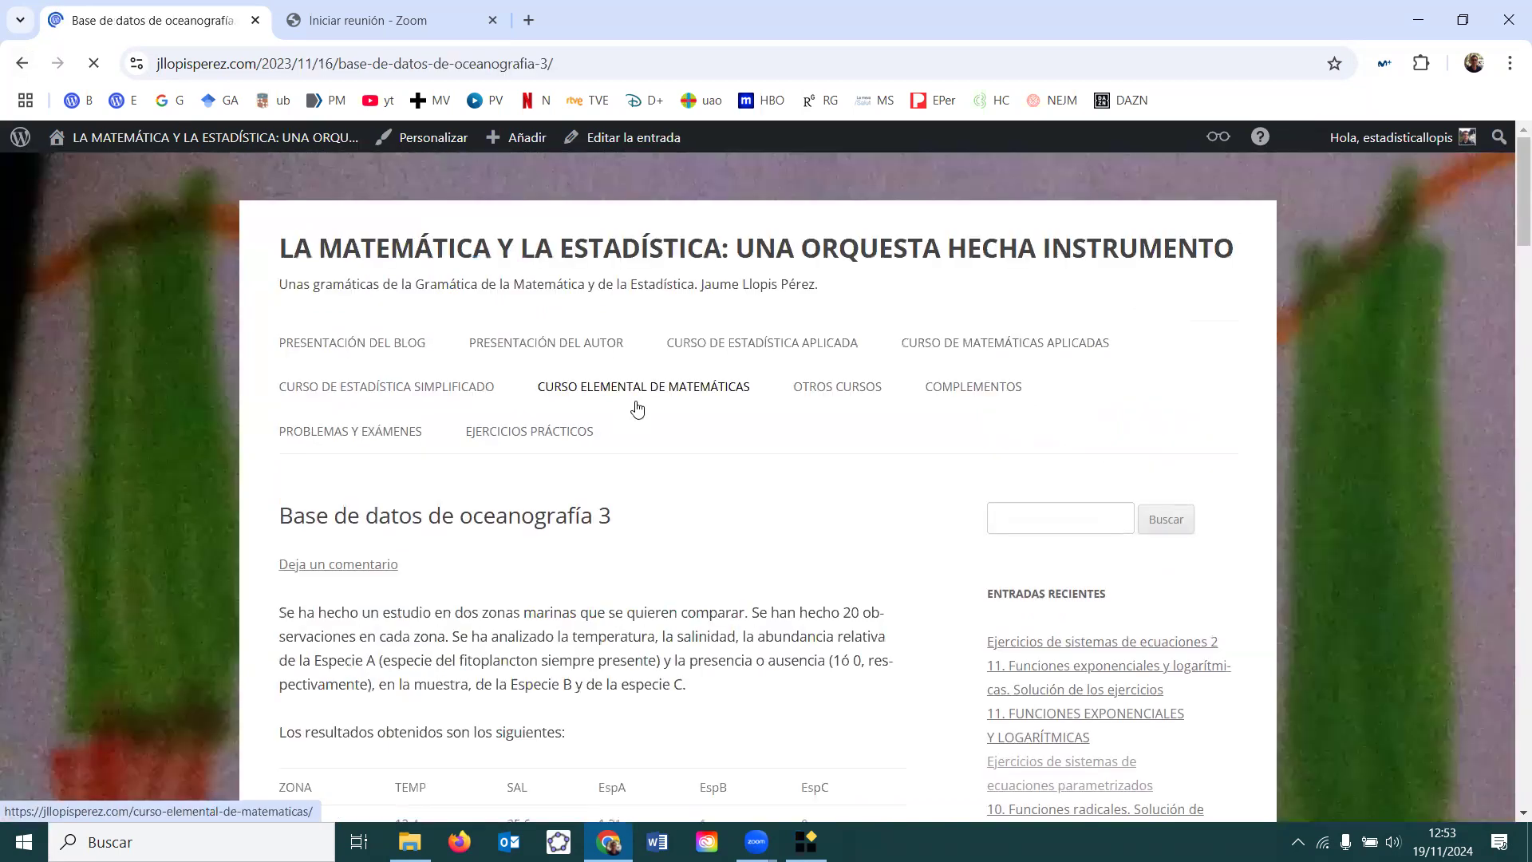
{"action": "scroll", "coordinate": [637, 408], "scroll_direction": "down", "scroll_amount": 2}
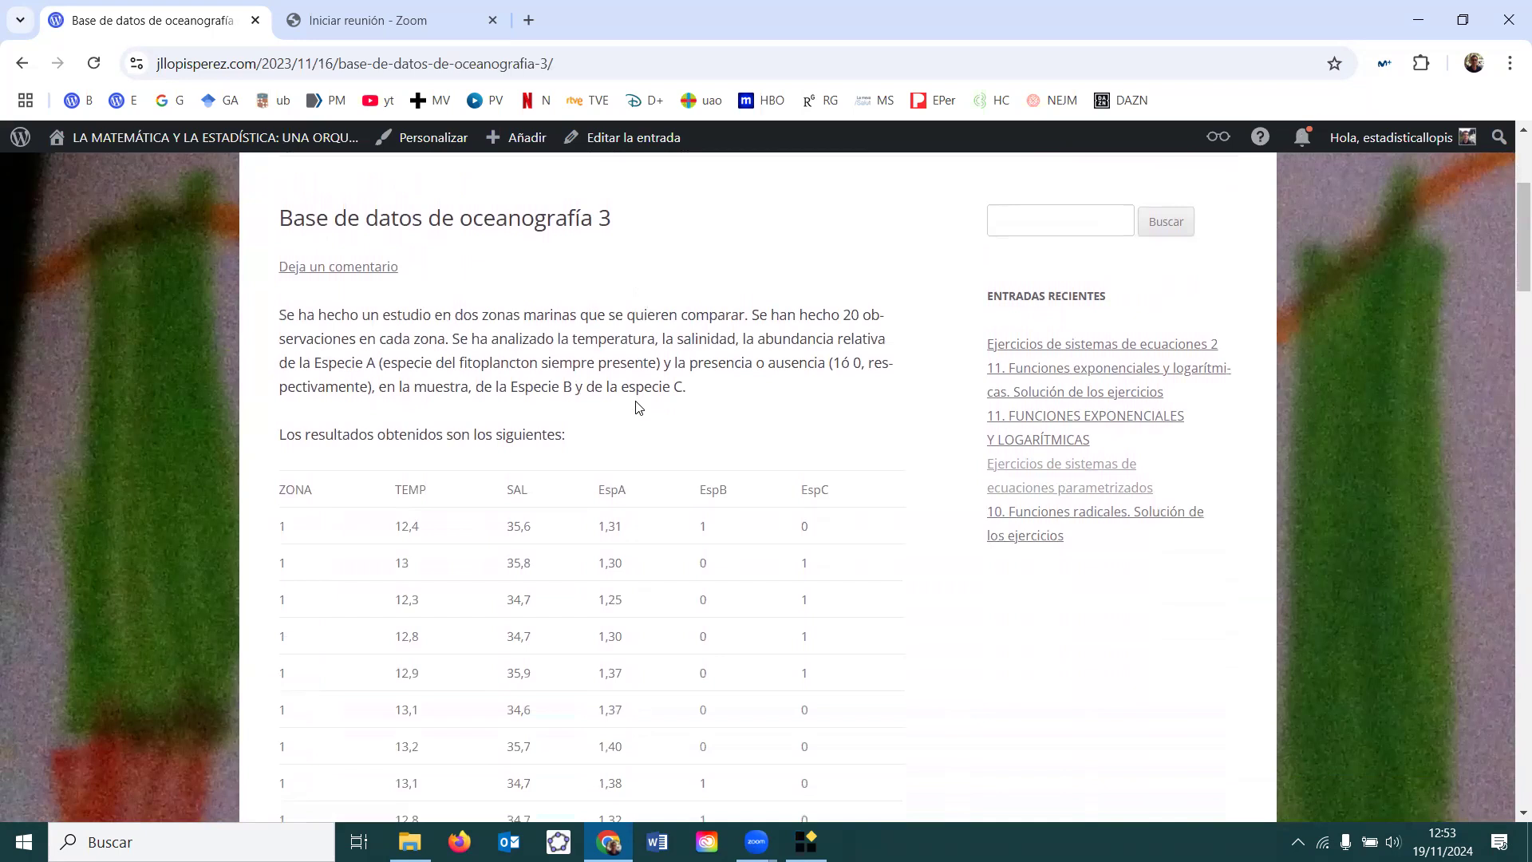
{"action": "scroll", "coordinate": [636, 408], "scroll_direction": "down", "scroll_amount": 10}
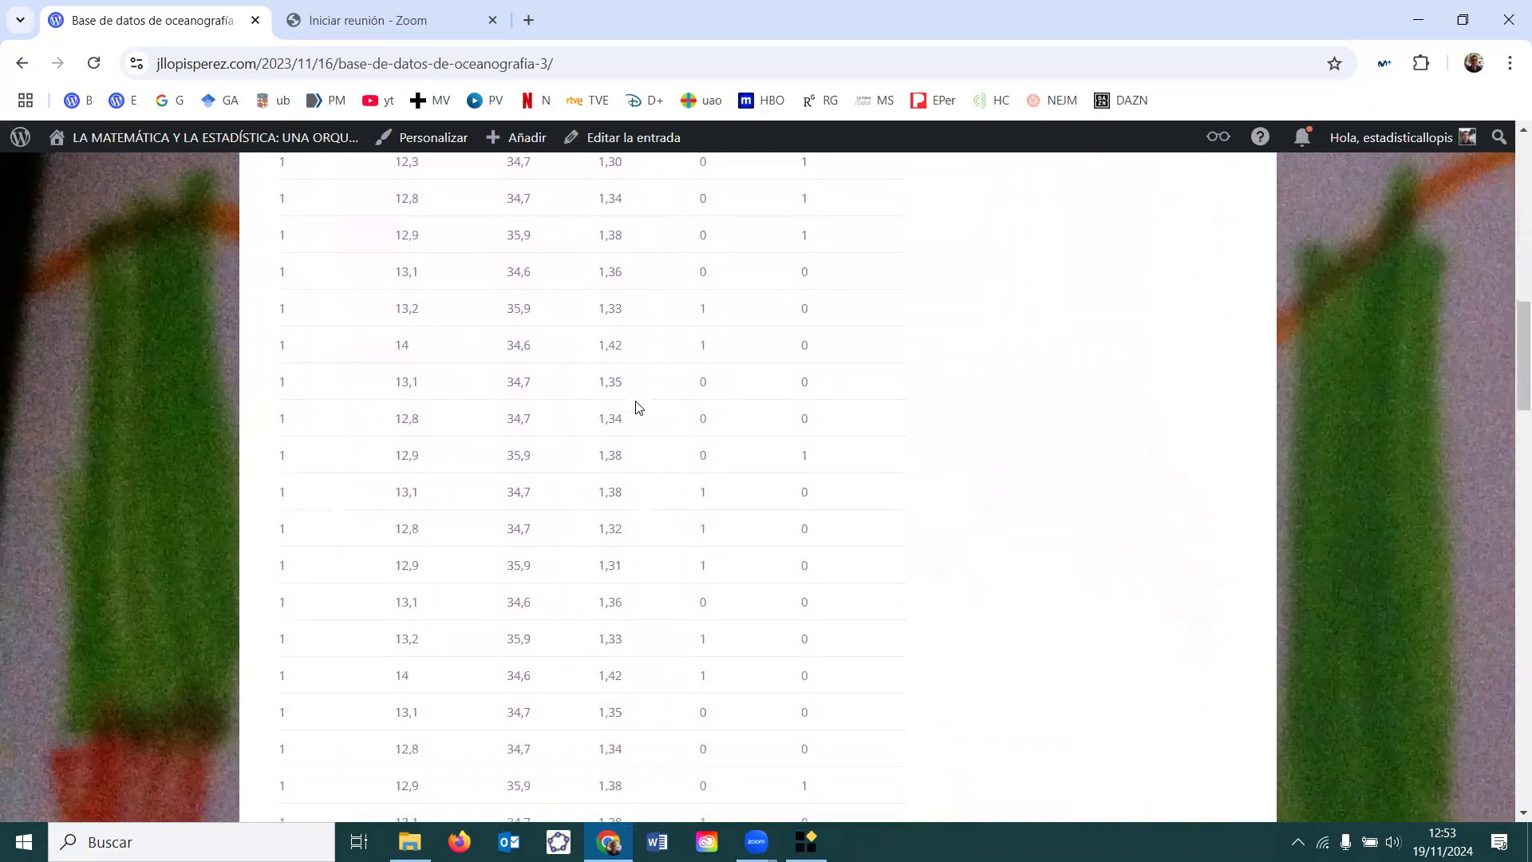
{"action": "scroll", "coordinate": [637, 408], "scroll_direction": "down", "scroll_amount": 15}
{"action": "scroll", "coordinate": [637, 408], "scroll_direction": "down", "scroll_amount": 3}
{"action": "scroll", "coordinate": [636, 408], "scroll_direction": "up", "scroll_amount": 20}
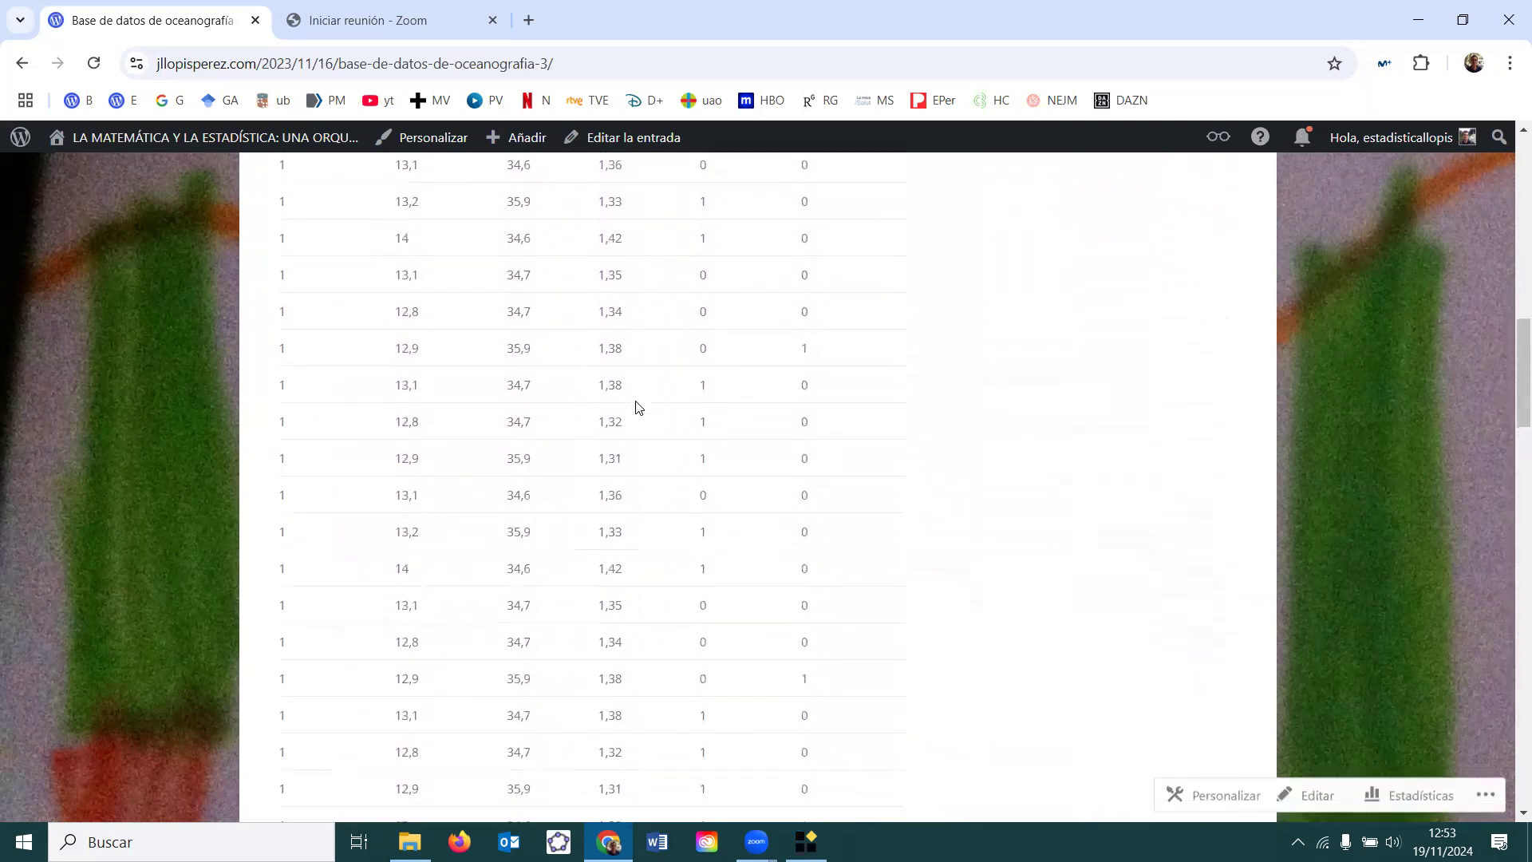
{"action": "scroll", "coordinate": [636, 407], "scroll_direction": "up", "scroll_amount": 8}
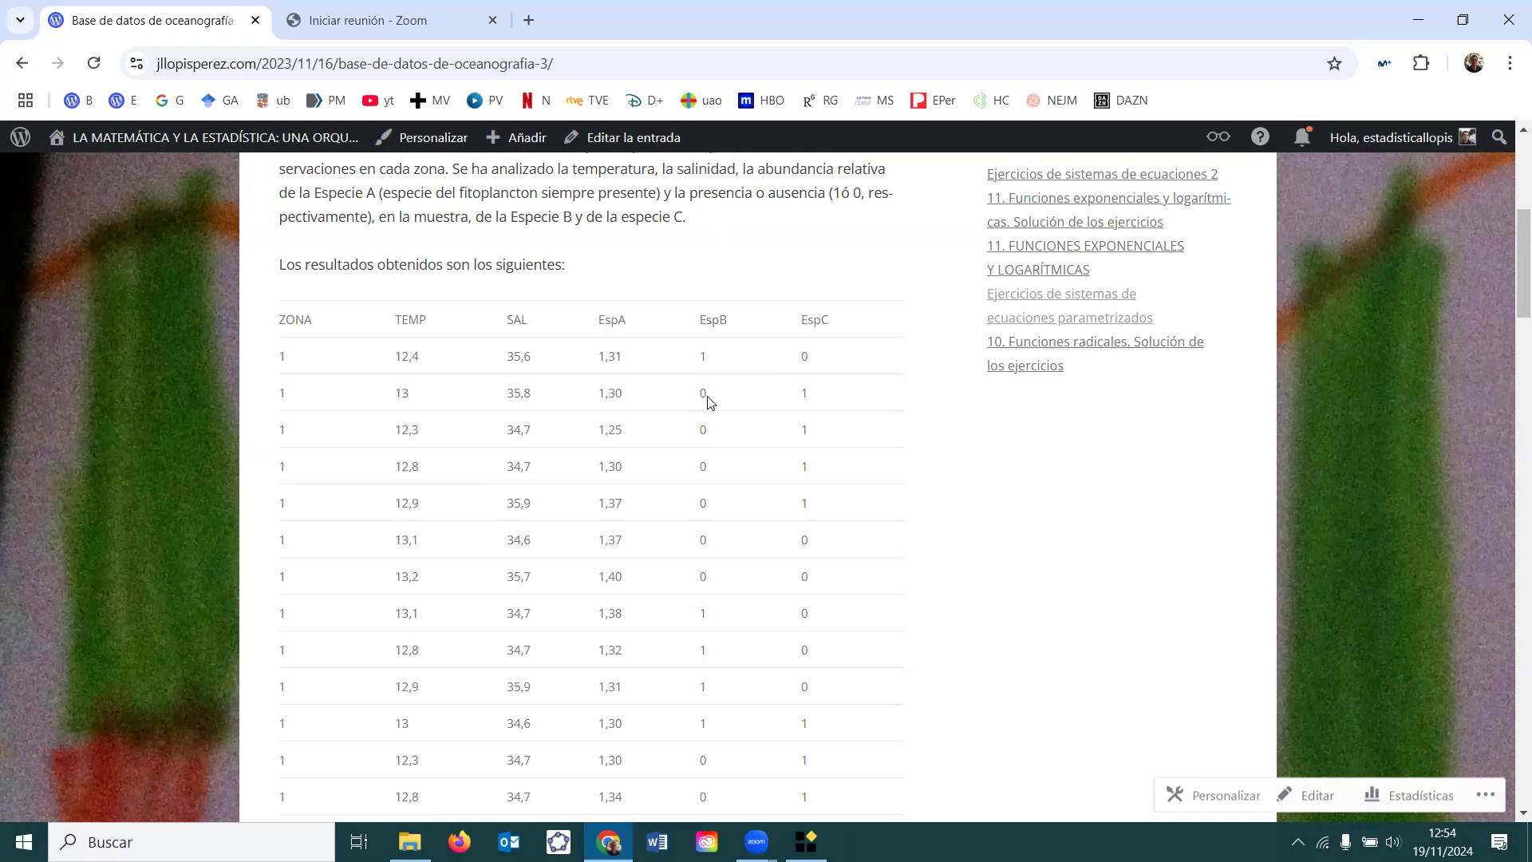
{"action": "scroll", "coordinate": [709, 402], "scroll_direction": "down", "scroll_amount": 1}
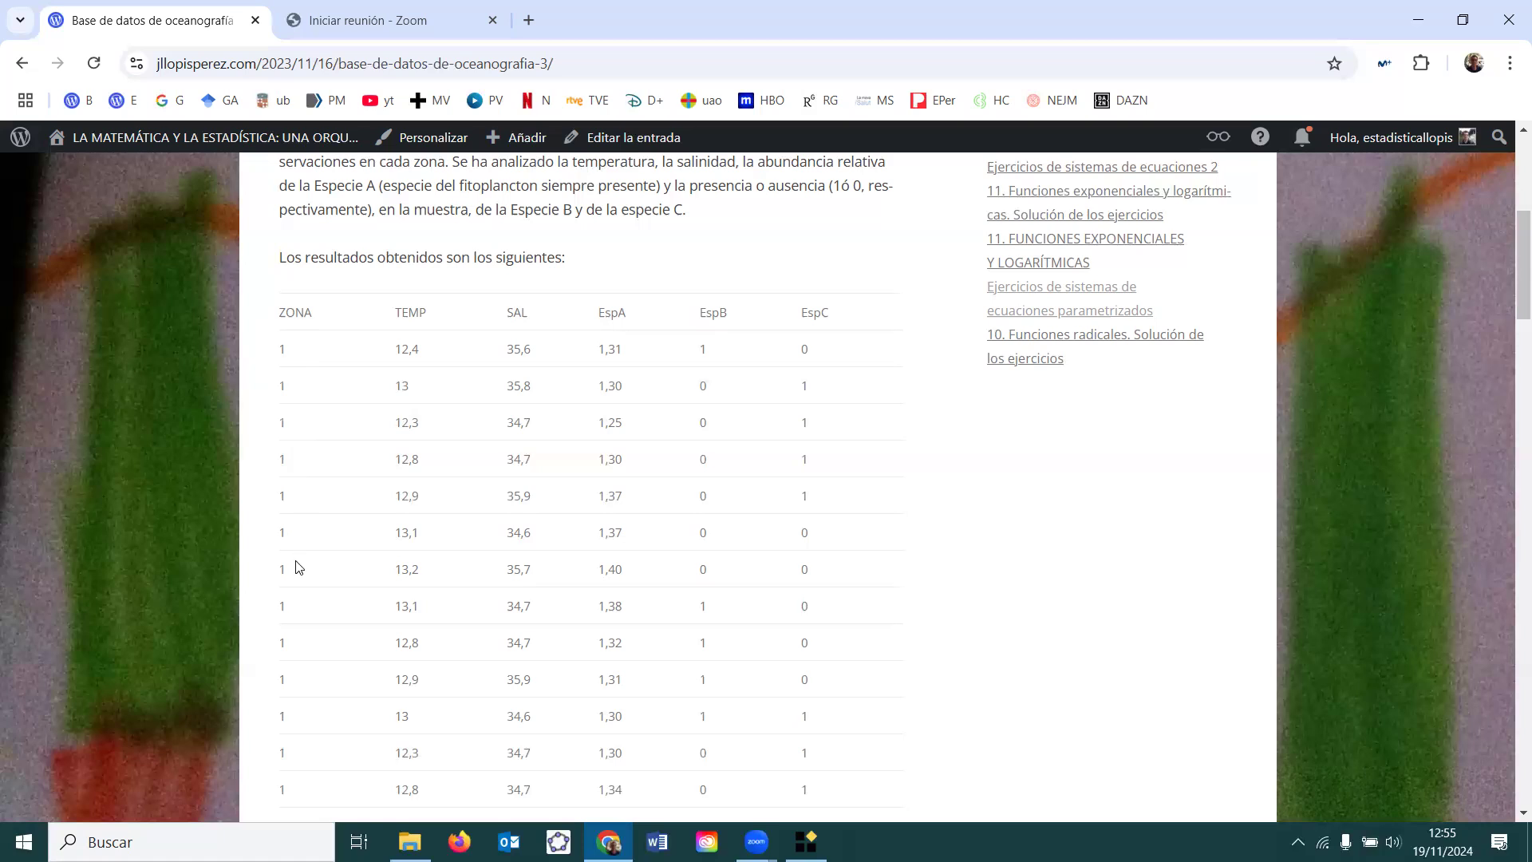
{"action": "scroll", "coordinate": [345, 450], "scroll_direction": "down", "scroll_amount": 15}
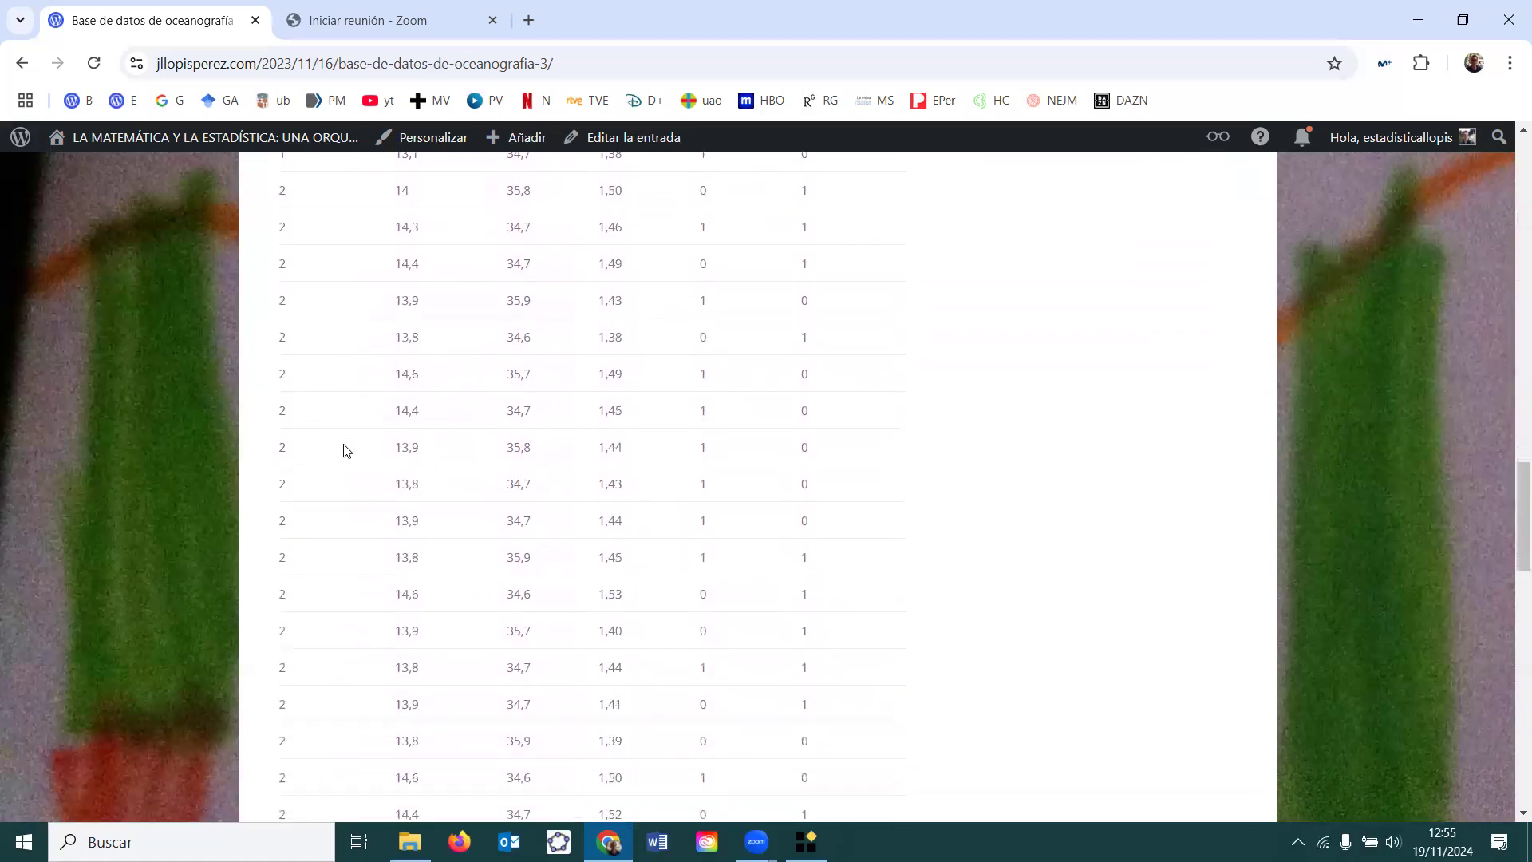
{"action": "scroll", "coordinate": [346, 451], "scroll_direction": "up", "scroll_amount": 20}
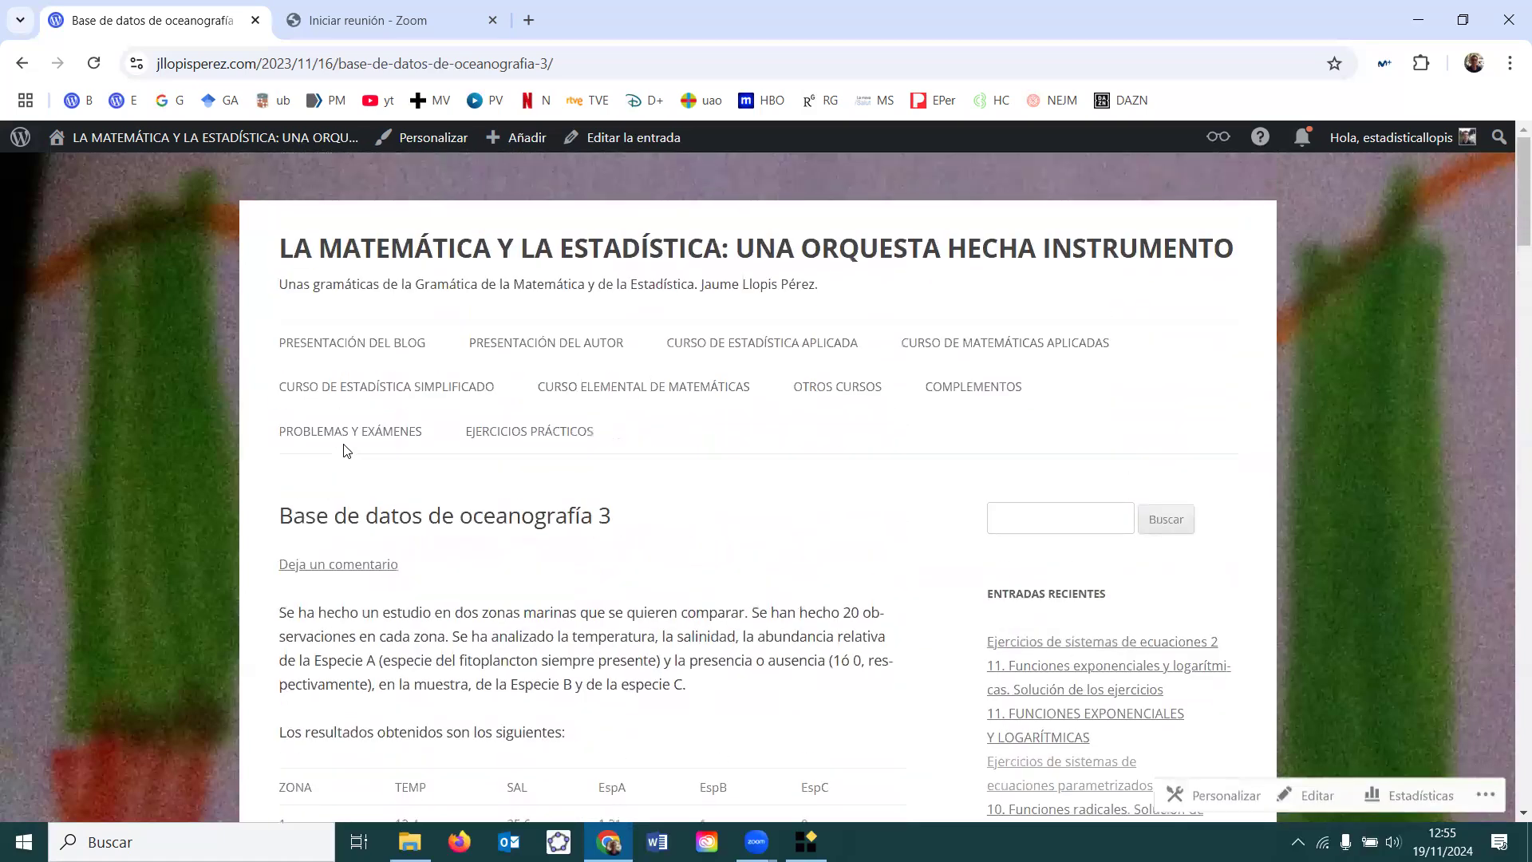
{"action": "scroll", "coordinate": [346, 453], "scroll_direction": "down", "scroll_amount": 5}
{"action": "scroll", "coordinate": [346, 452], "scroll_direction": "down", "scroll_amount": 1}
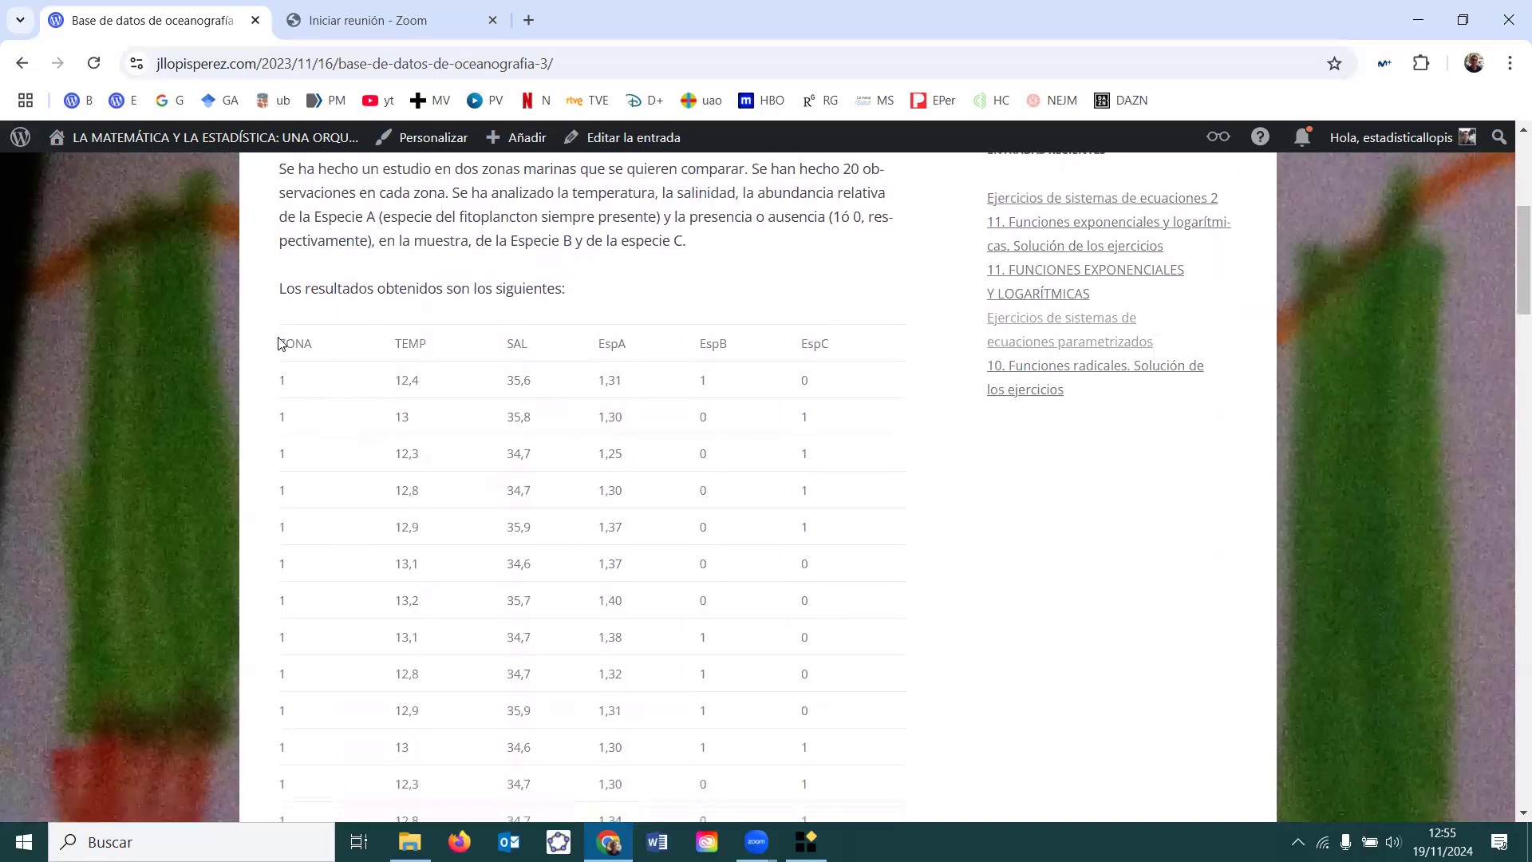
{"action": "left_click_drag", "start_coordinate": [277, 344], "coordinate": [902, 575]}
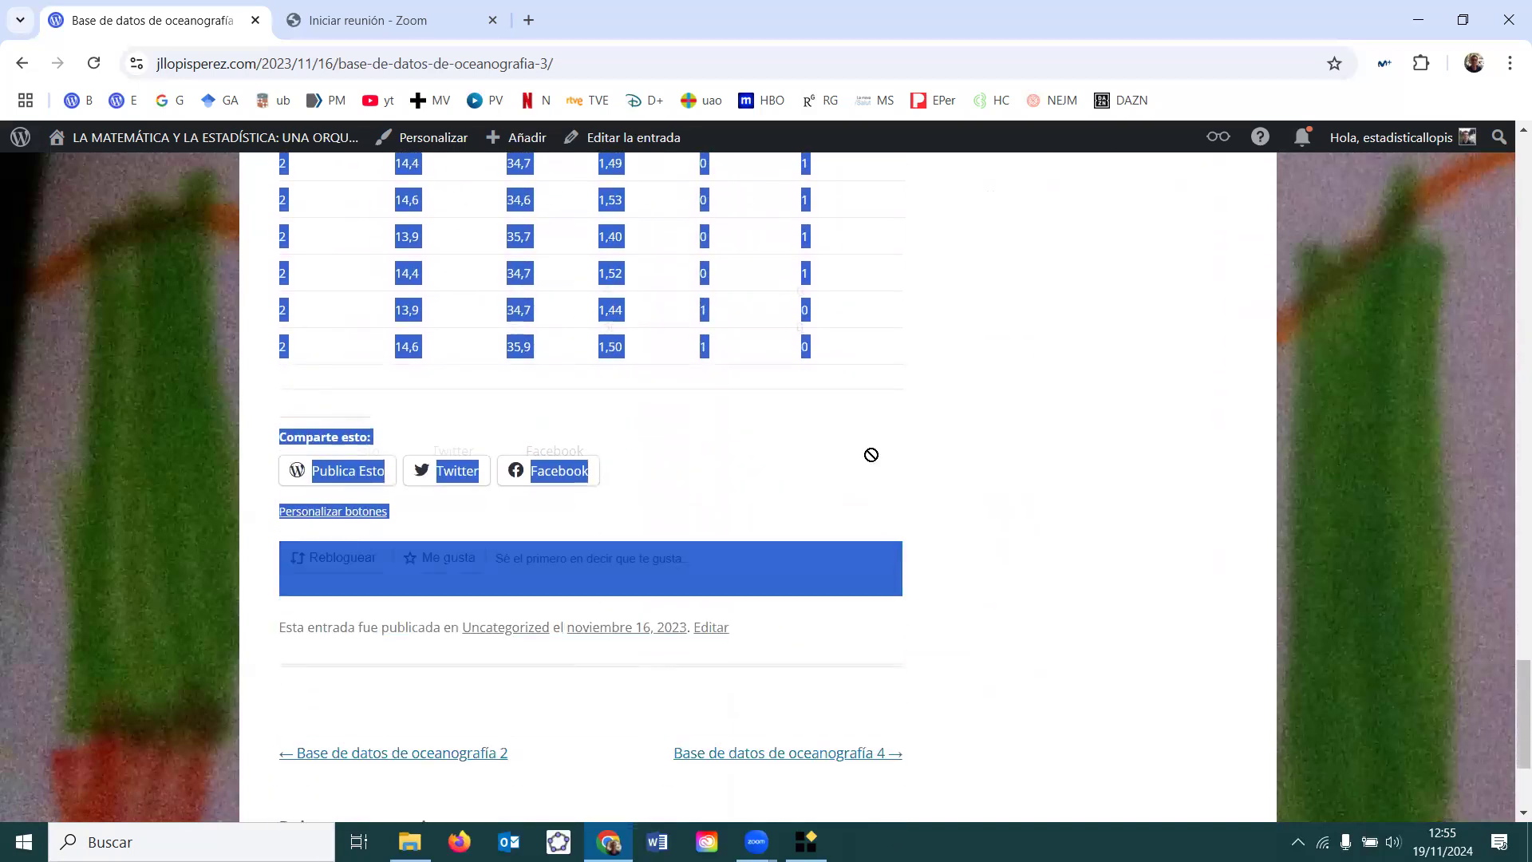
{"action": "left_click", "coordinate": [840, 407]}
{"action": "scroll", "coordinate": [839, 406], "scroll_direction": "up", "scroll_amount": 20}
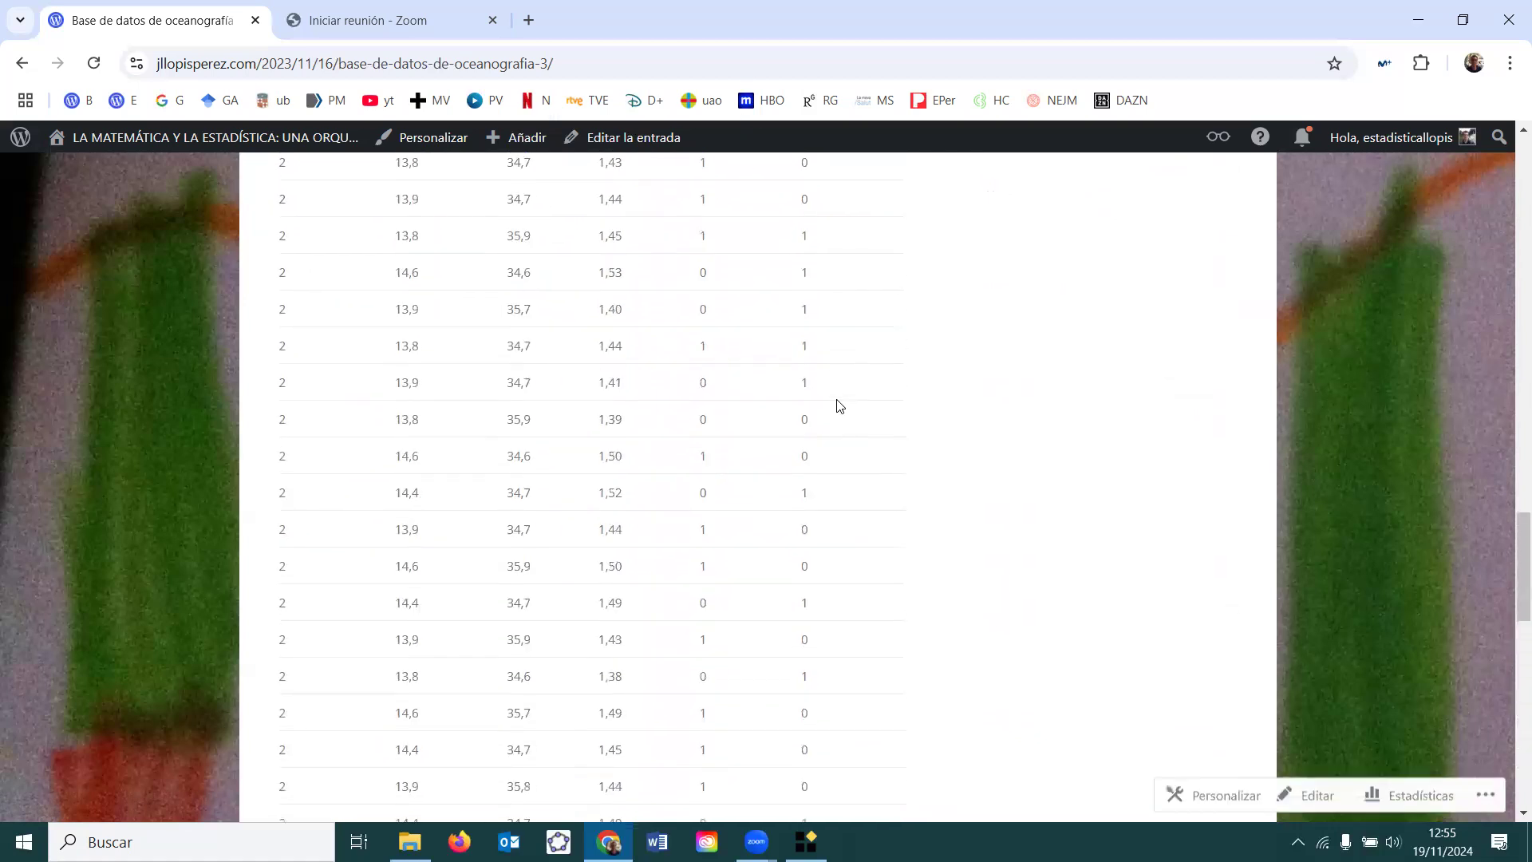
{"action": "scroll", "coordinate": [838, 406], "scroll_direction": "up", "scroll_amount": 10}
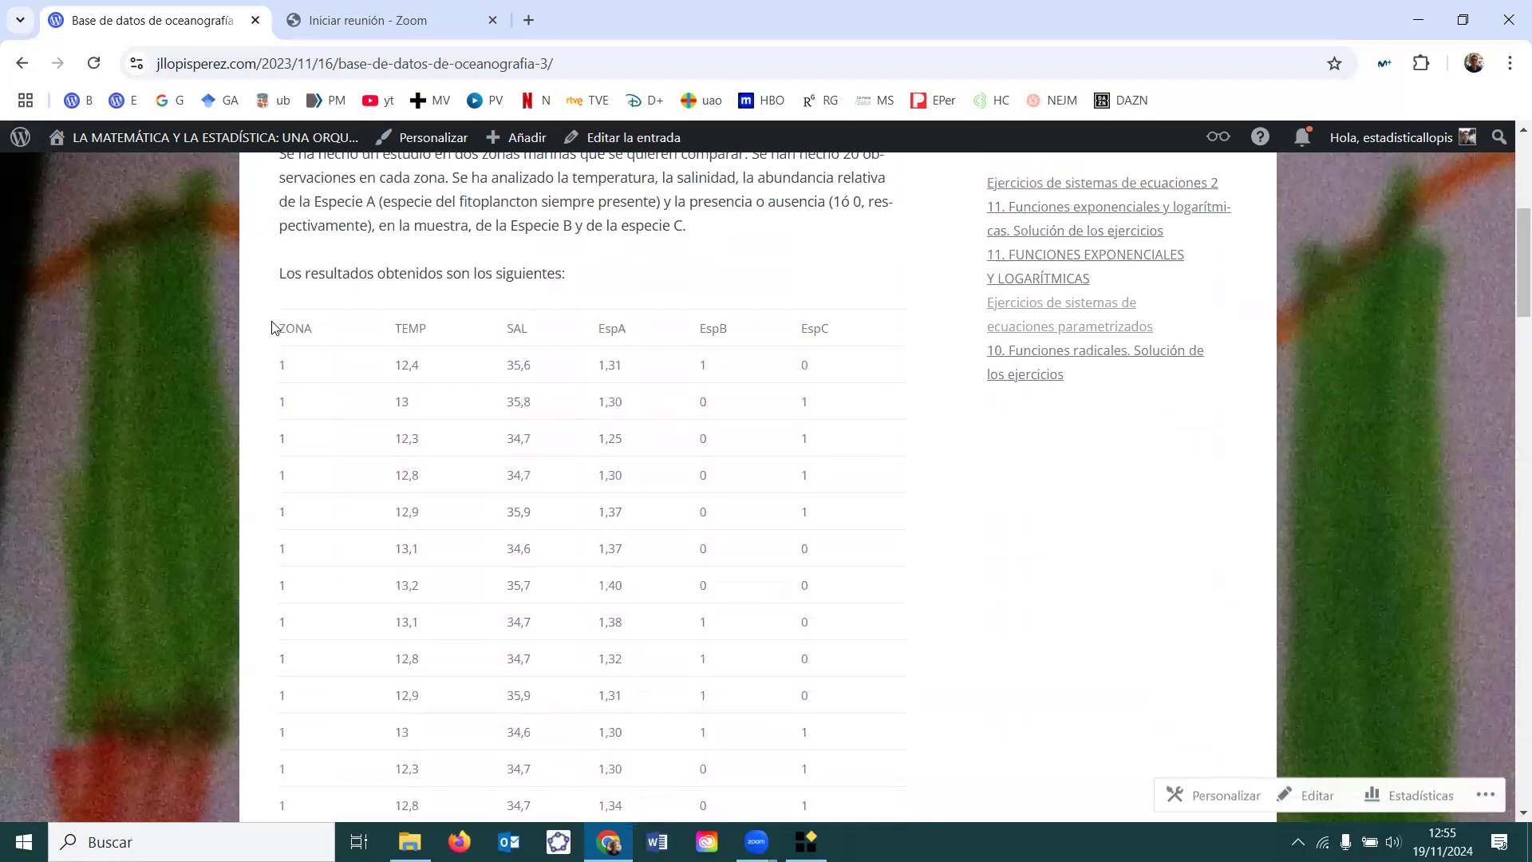
{"action": "left_click_drag", "start_coordinate": [278, 329], "coordinate": [948, 580]}
{"action": "left_click", "coordinate": [948, 580]}
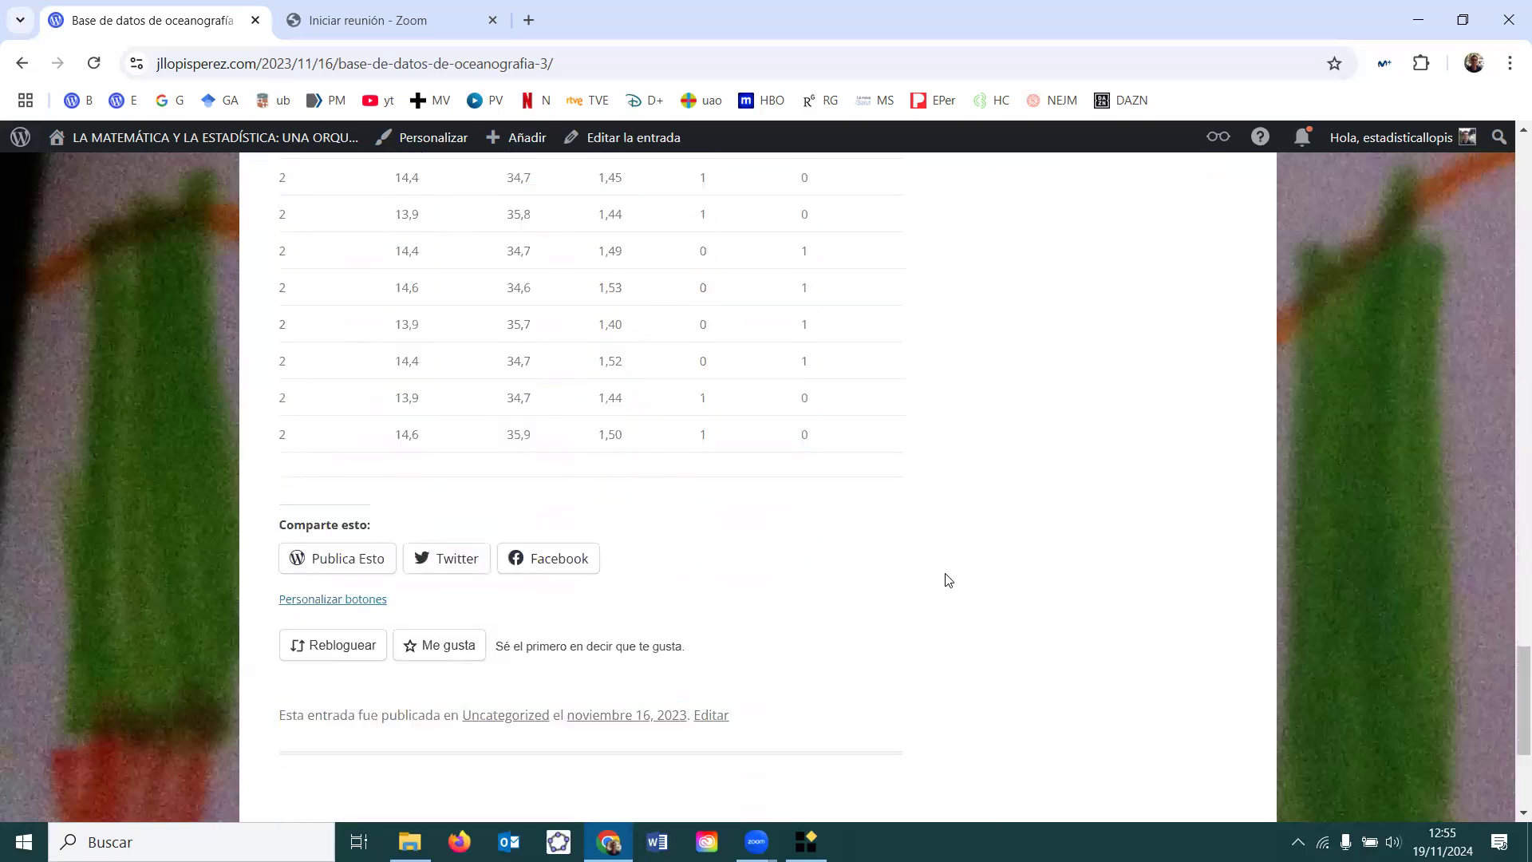
{"action": "left_click_drag", "start_coordinate": [808, 438], "coordinate": [428, 168]}
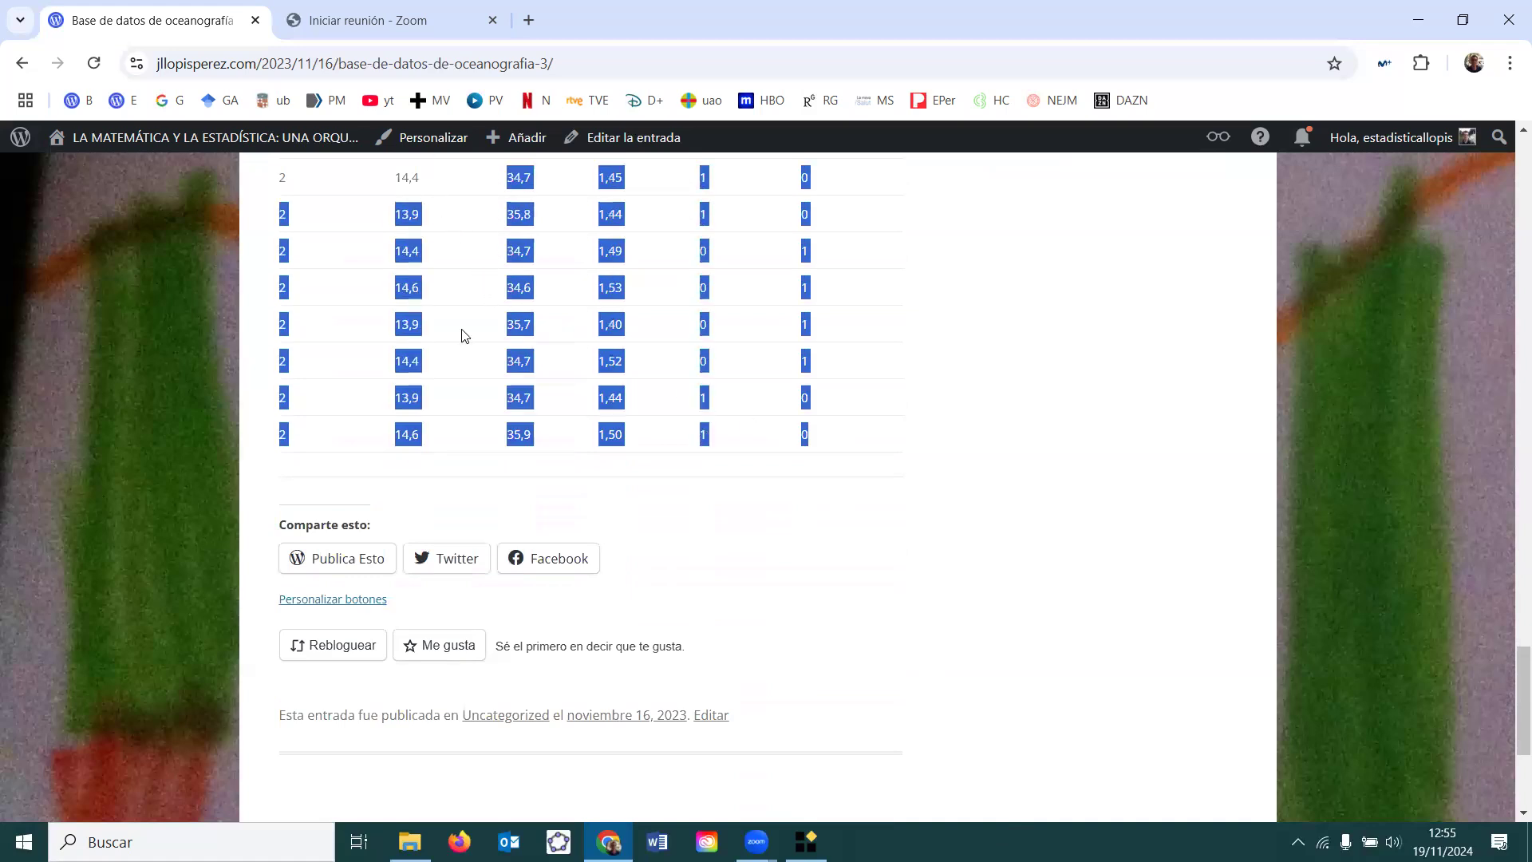
{"action": "scroll", "coordinate": [462, 335], "scroll_direction": "up", "scroll_amount": 20}
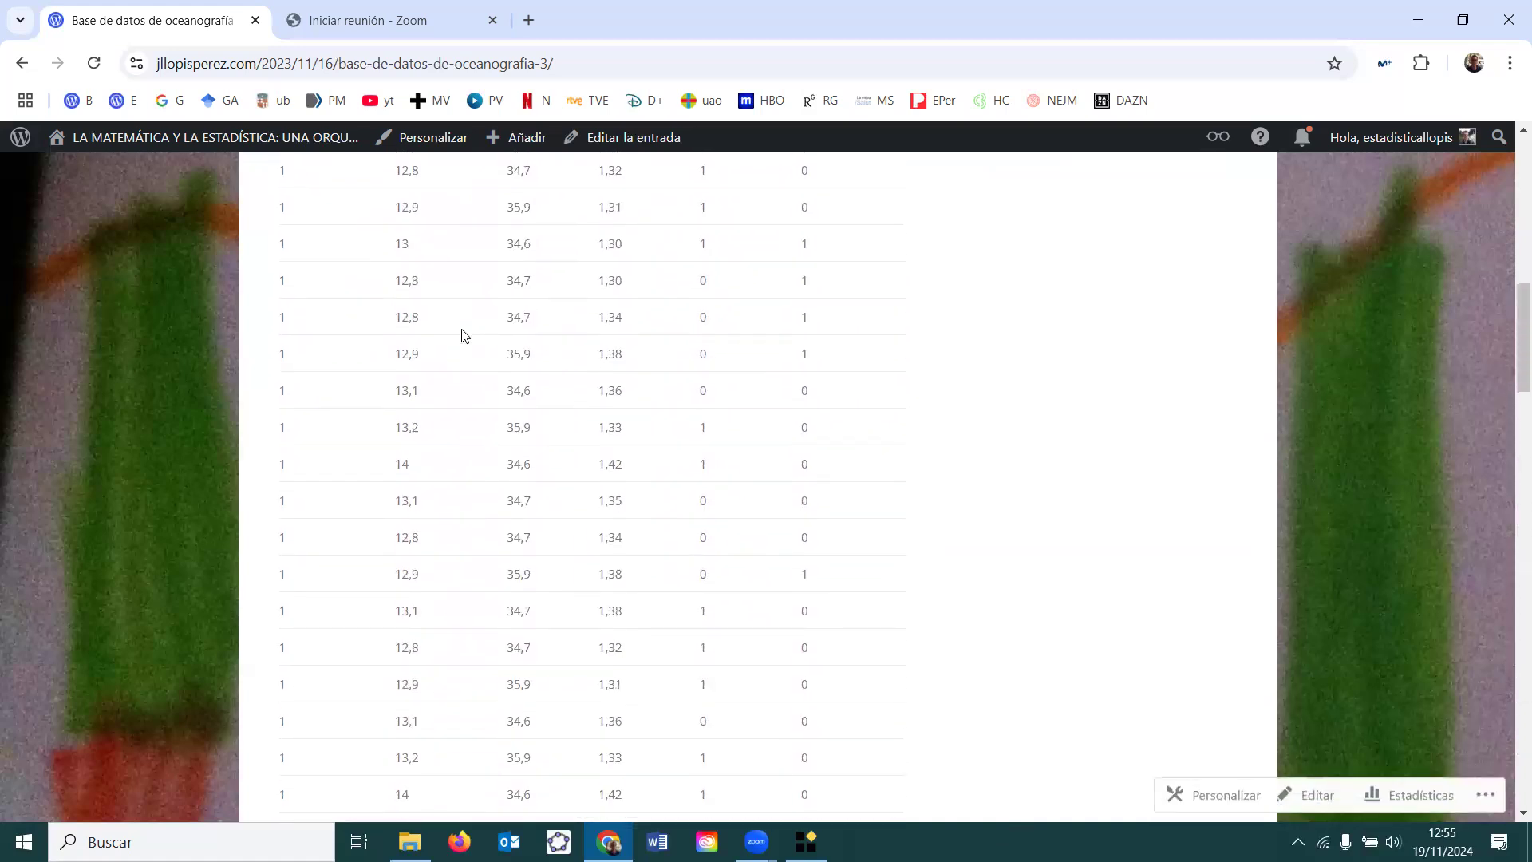
{"action": "scroll", "coordinate": [462, 335], "scroll_direction": "up", "scroll_amount": 10}
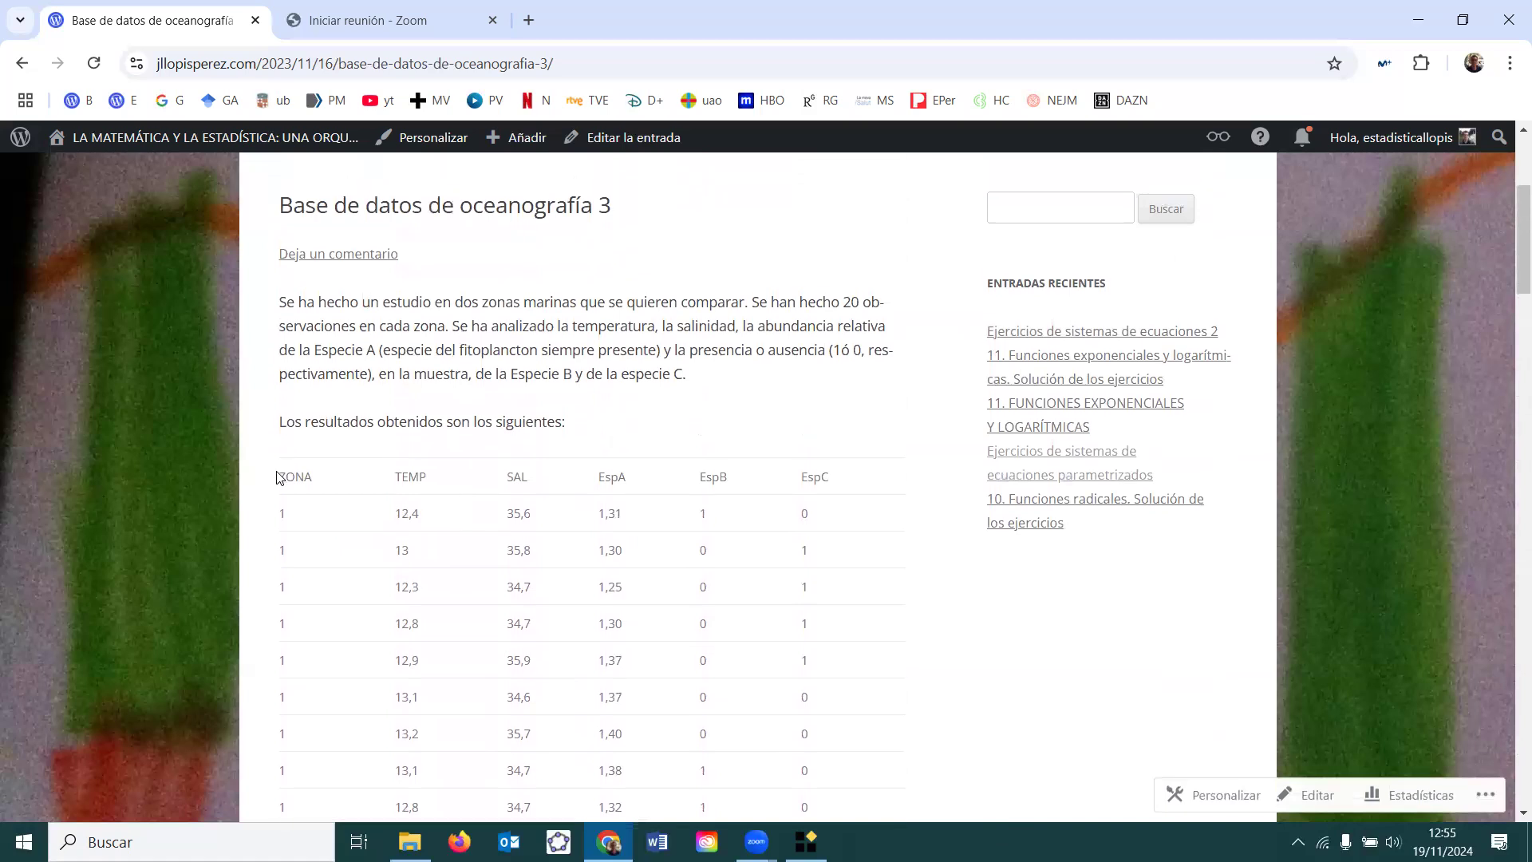
Copy the complete Base de datos de oceanografía 3 table, from the ZONA header to the last data row
{"action": "left_click_drag", "start_coordinate": [282, 472], "coordinate": [862, 664]}
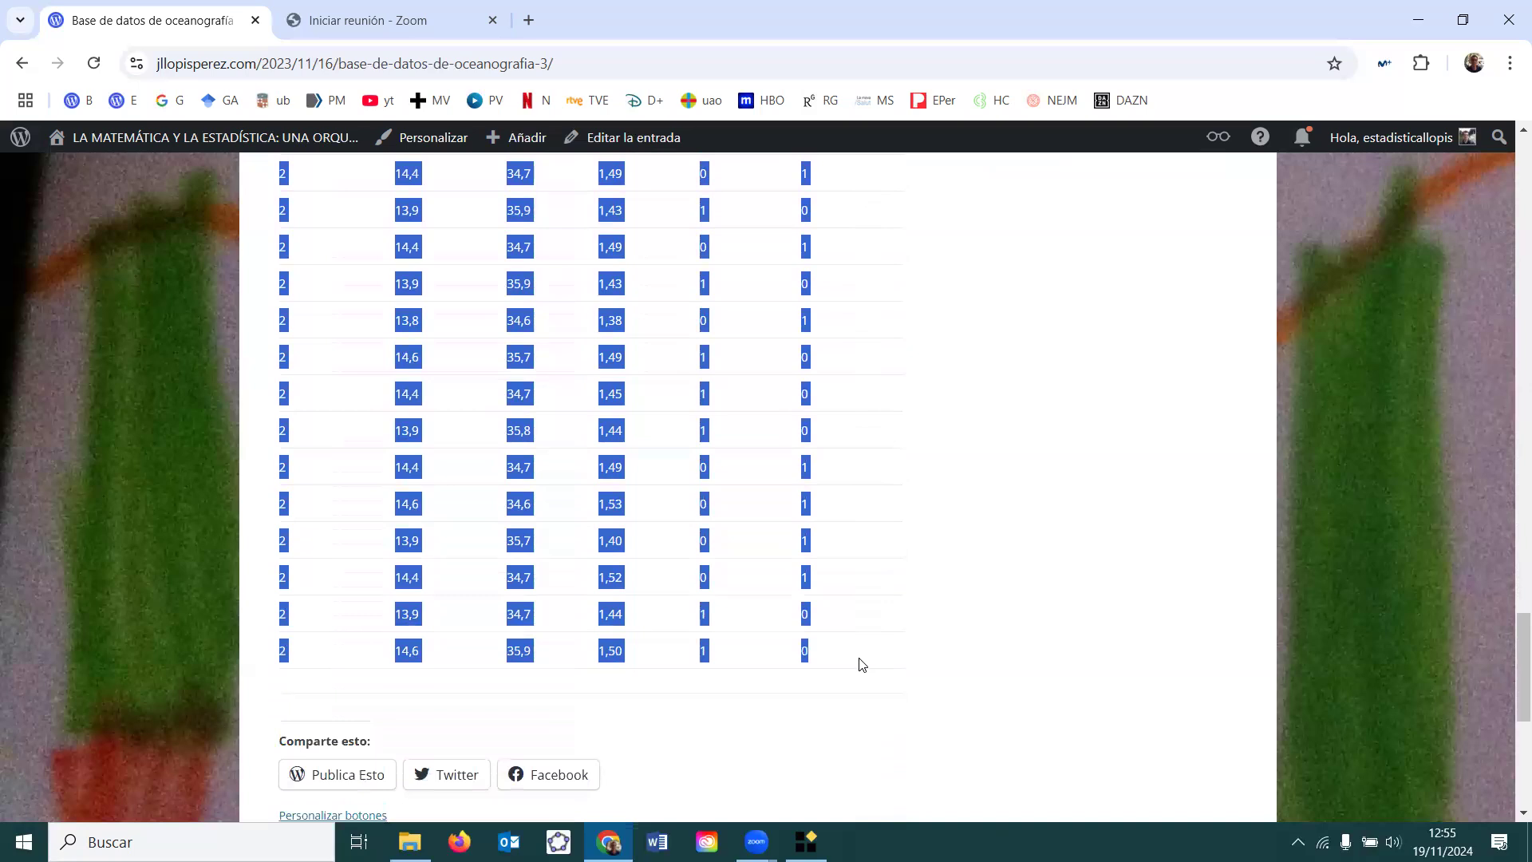
{"action": "right_click", "coordinate": [805, 651]}
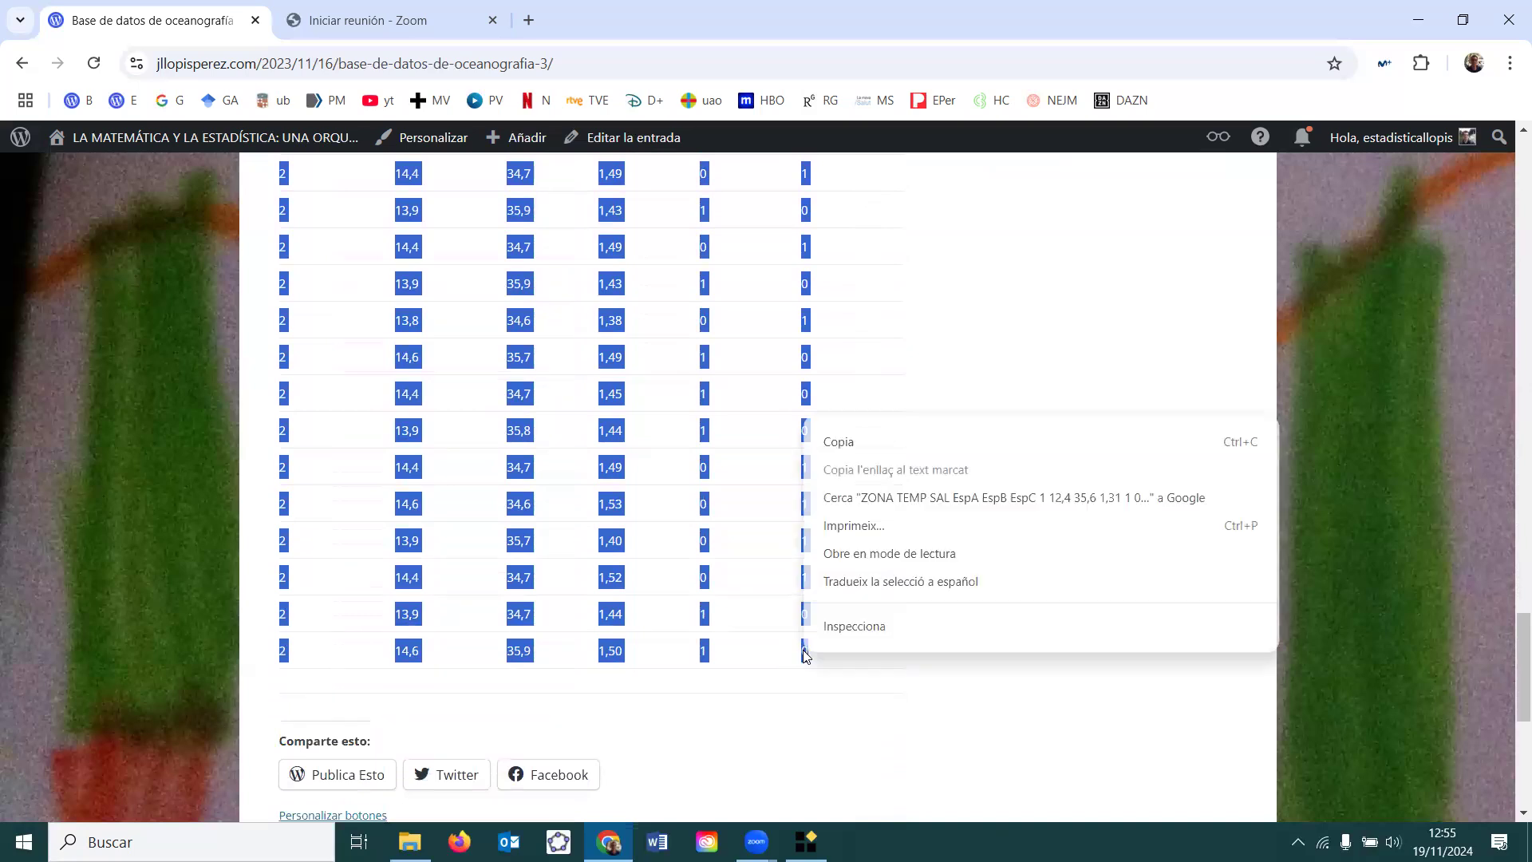
{"action": "left_click", "coordinate": [872, 444]}
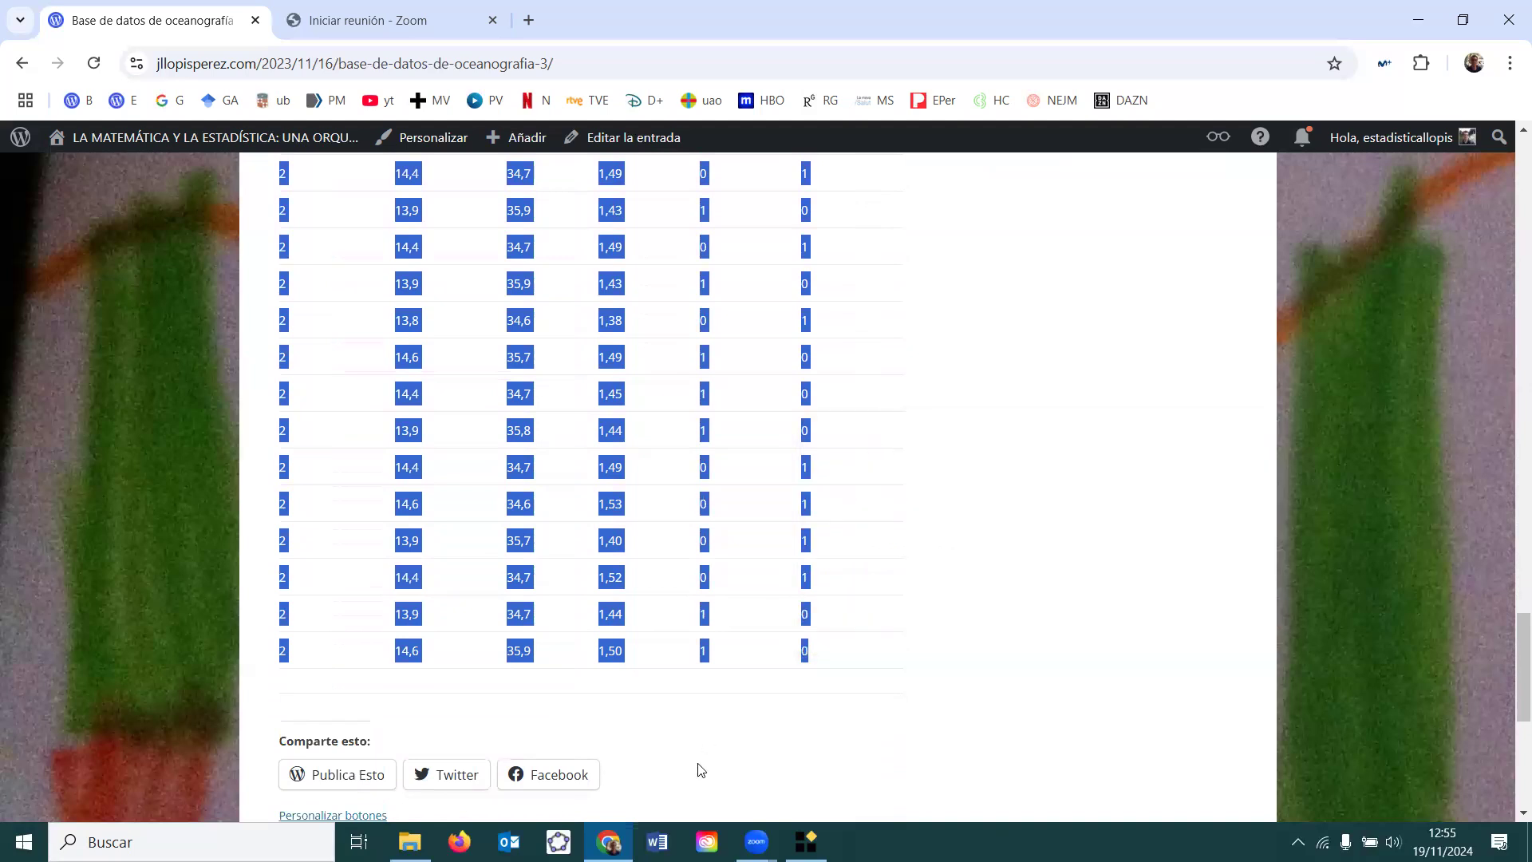
Switch to STATGRAPHICS and paste the copied table from the sheet's first column, including the column names
{"action": "left_click", "coordinate": [806, 842]}
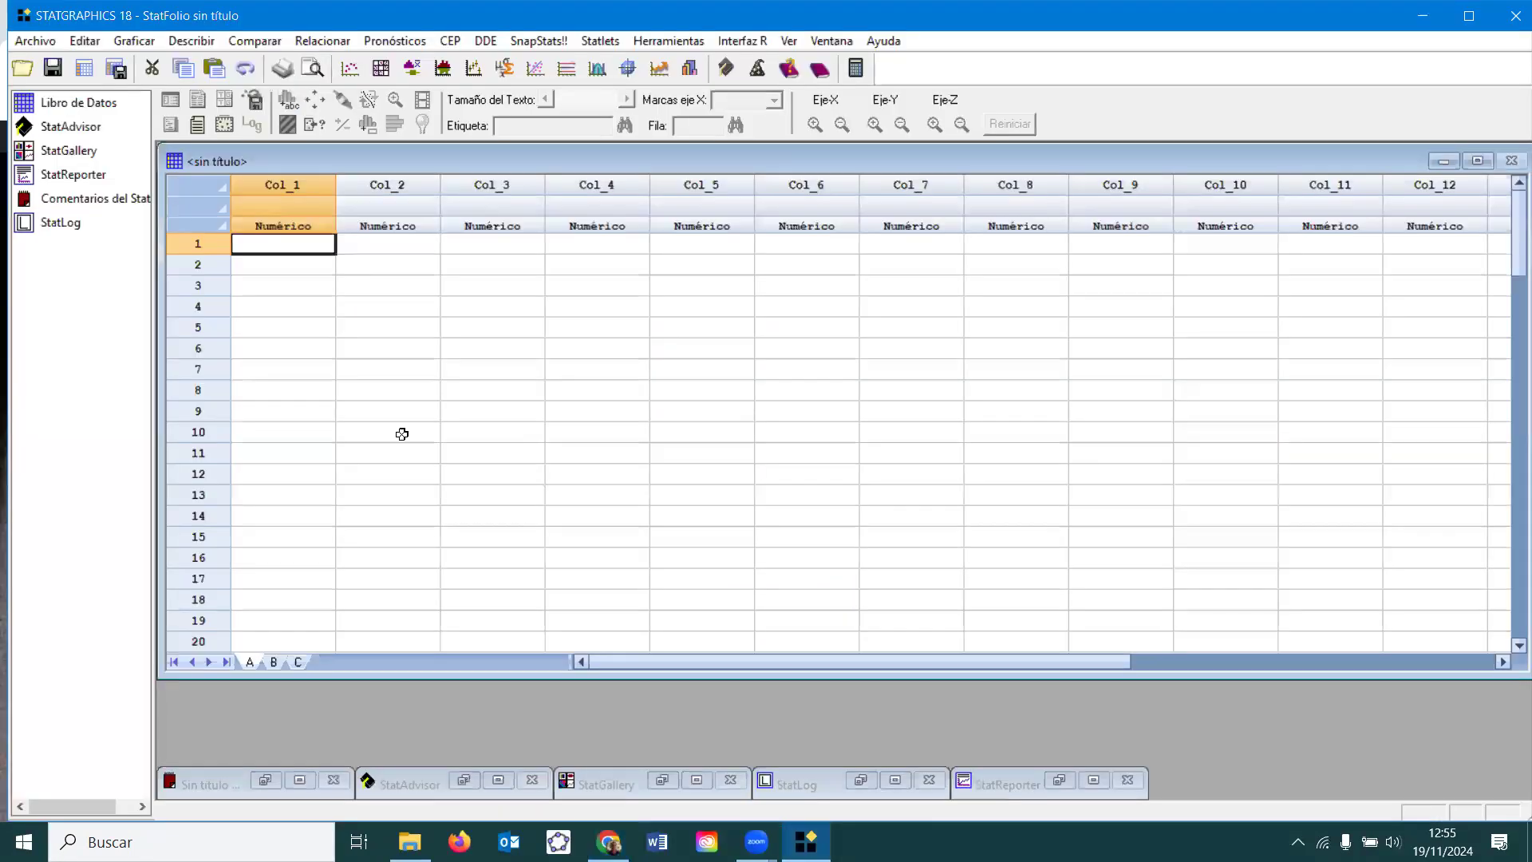
{"action": "left_click", "coordinate": [295, 182]}
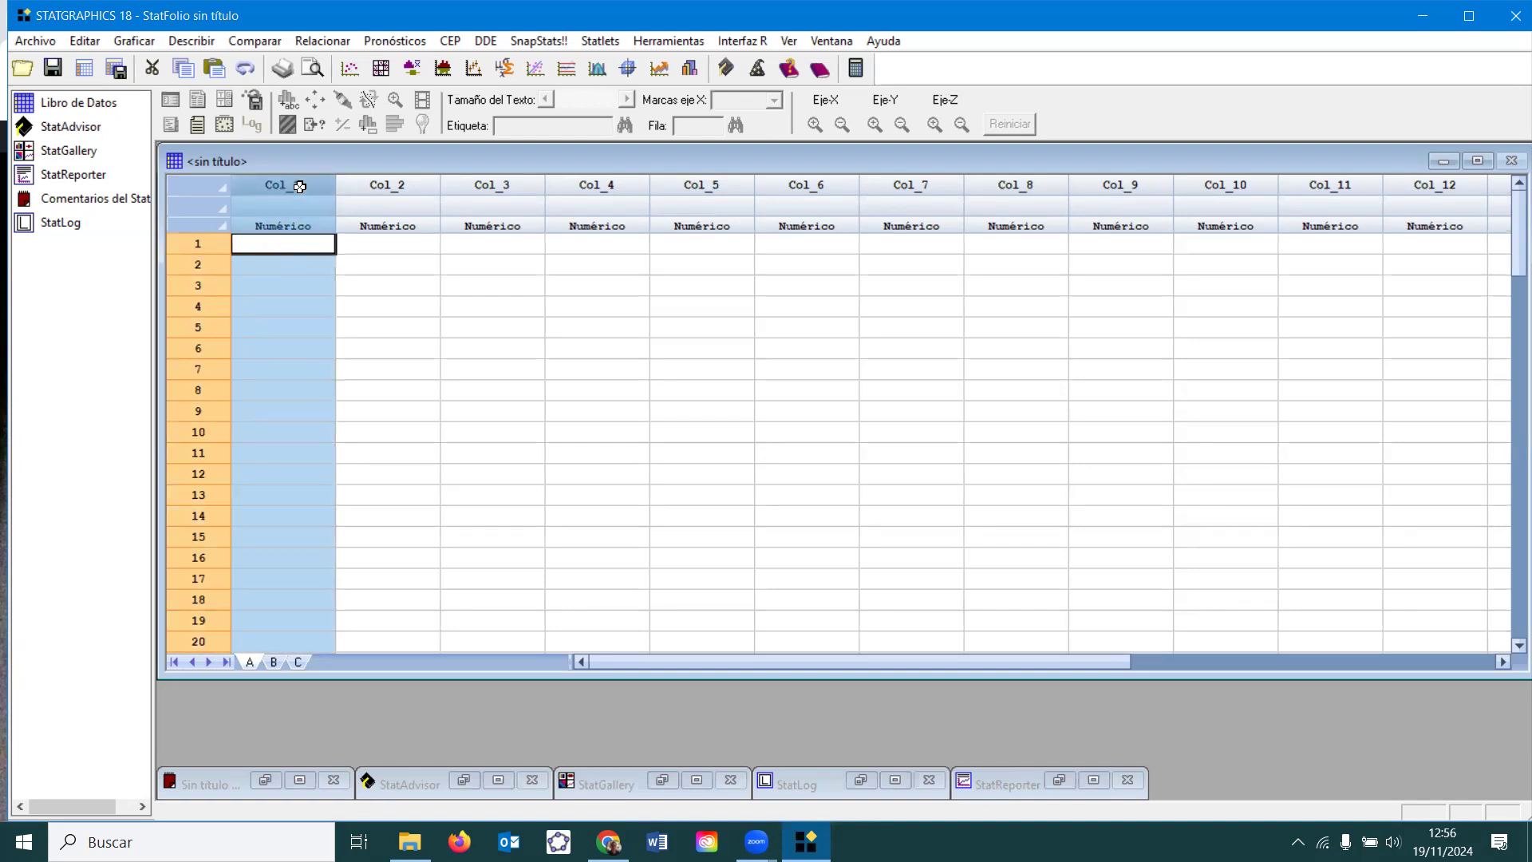
{"action": "right_click", "coordinate": [301, 183]}
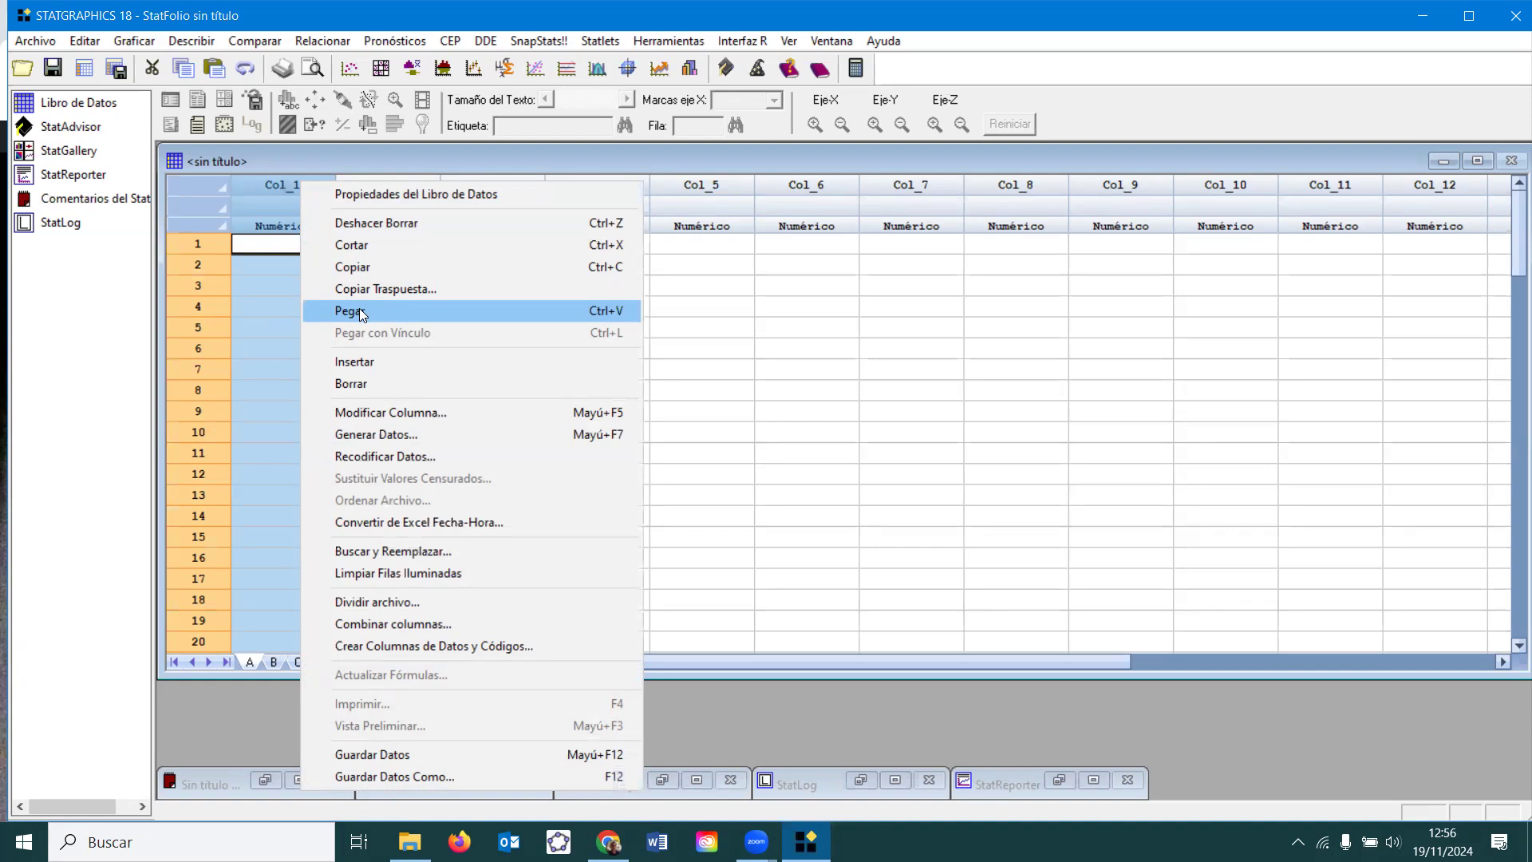
{"action": "left_click", "coordinate": [359, 310]}
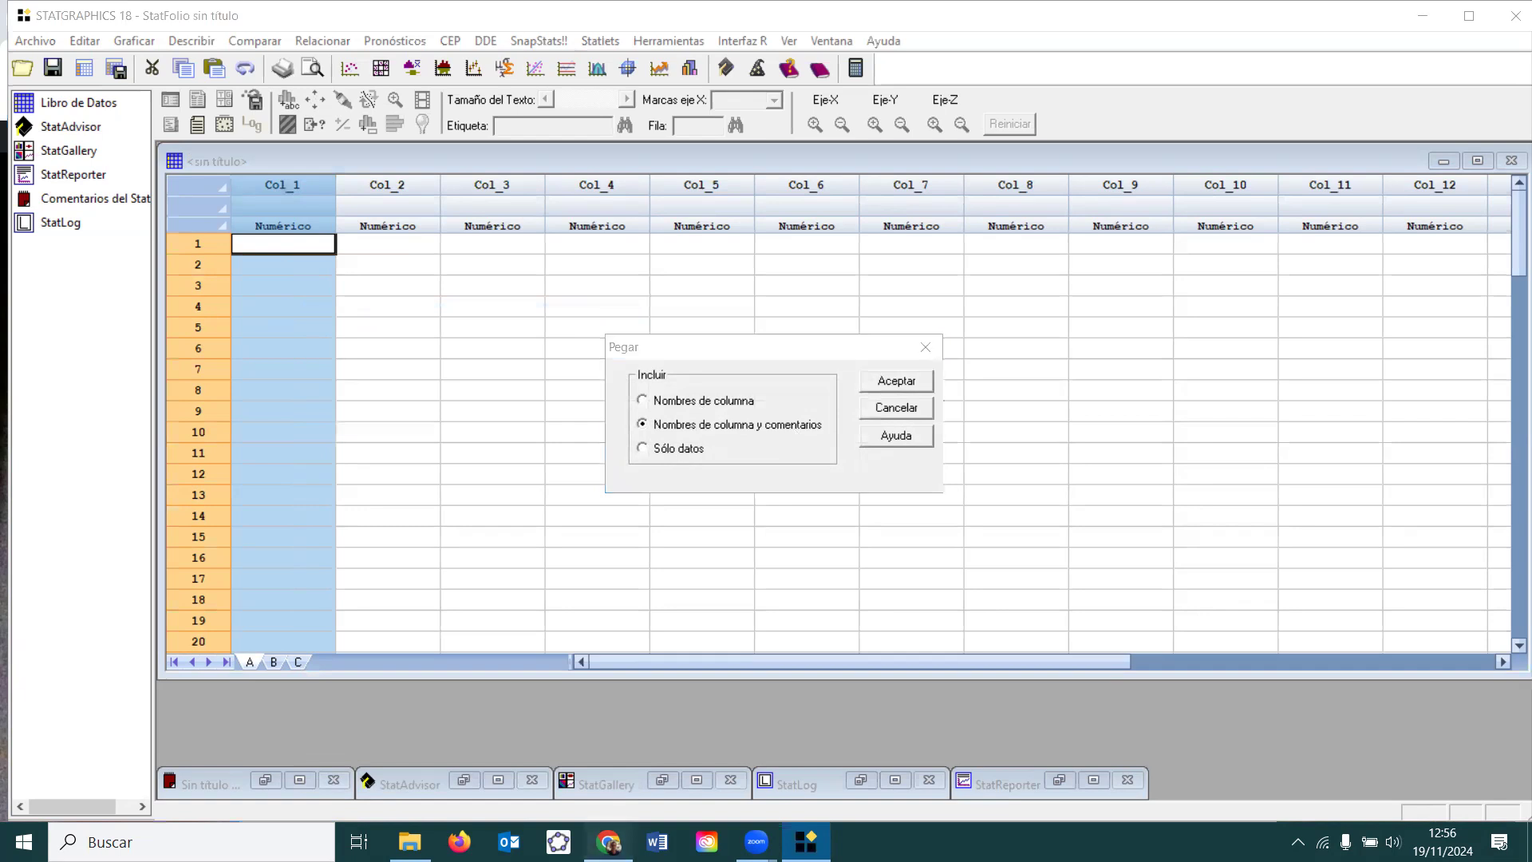
{"action": "left_click", "coordinate": [608, 841]}
{"action": "scroll", "coordinate": [630, 448], "scroll_direction": "up", "scroll_amount": 15}
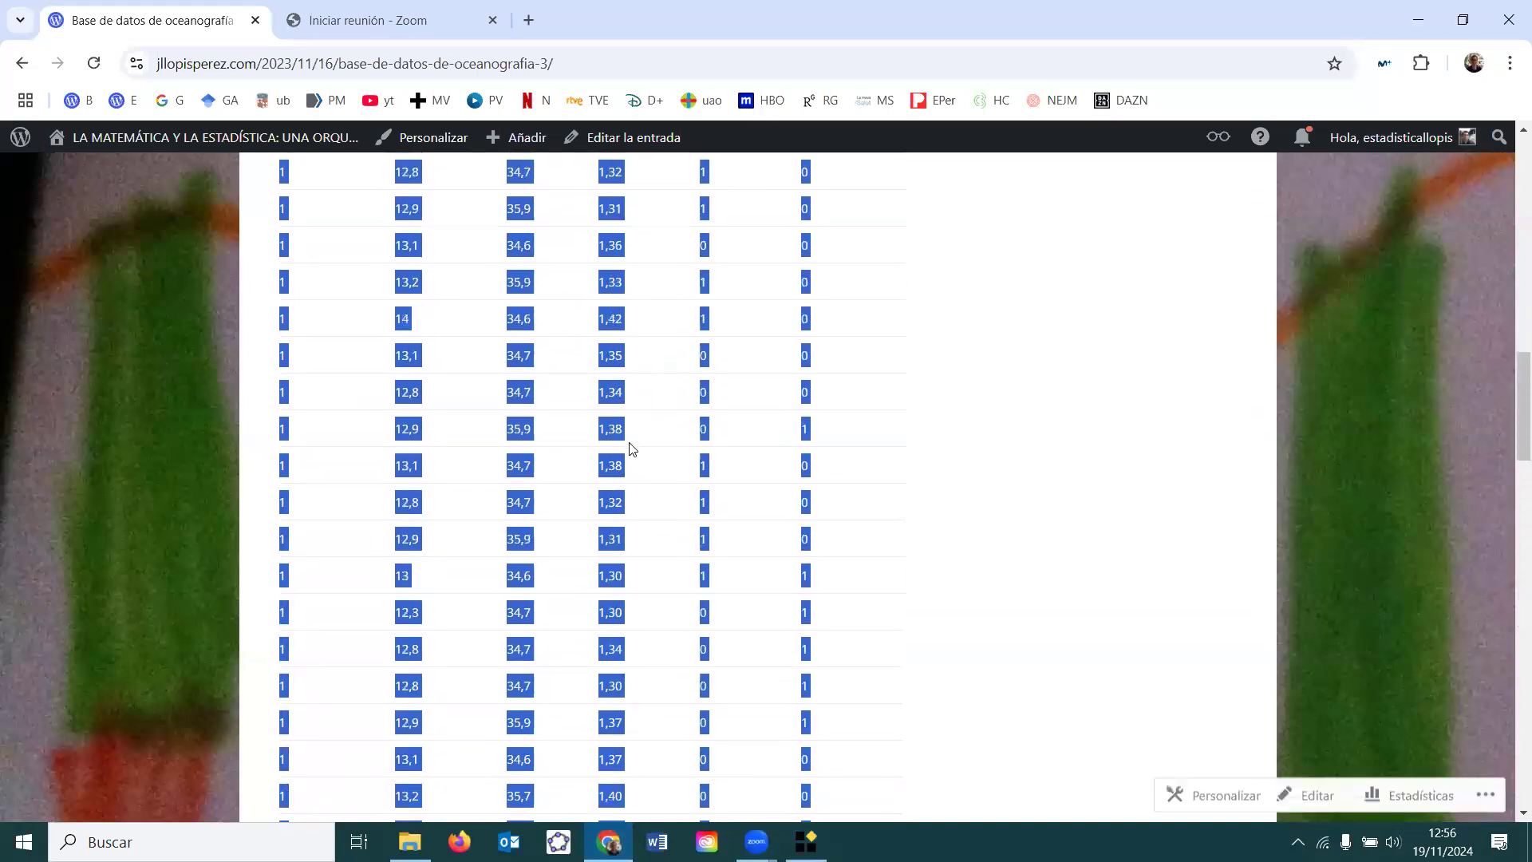
{"action": "scroll", "coordinate": [361, 630], "scroll_direction": "down", "scroll_amount": 2}
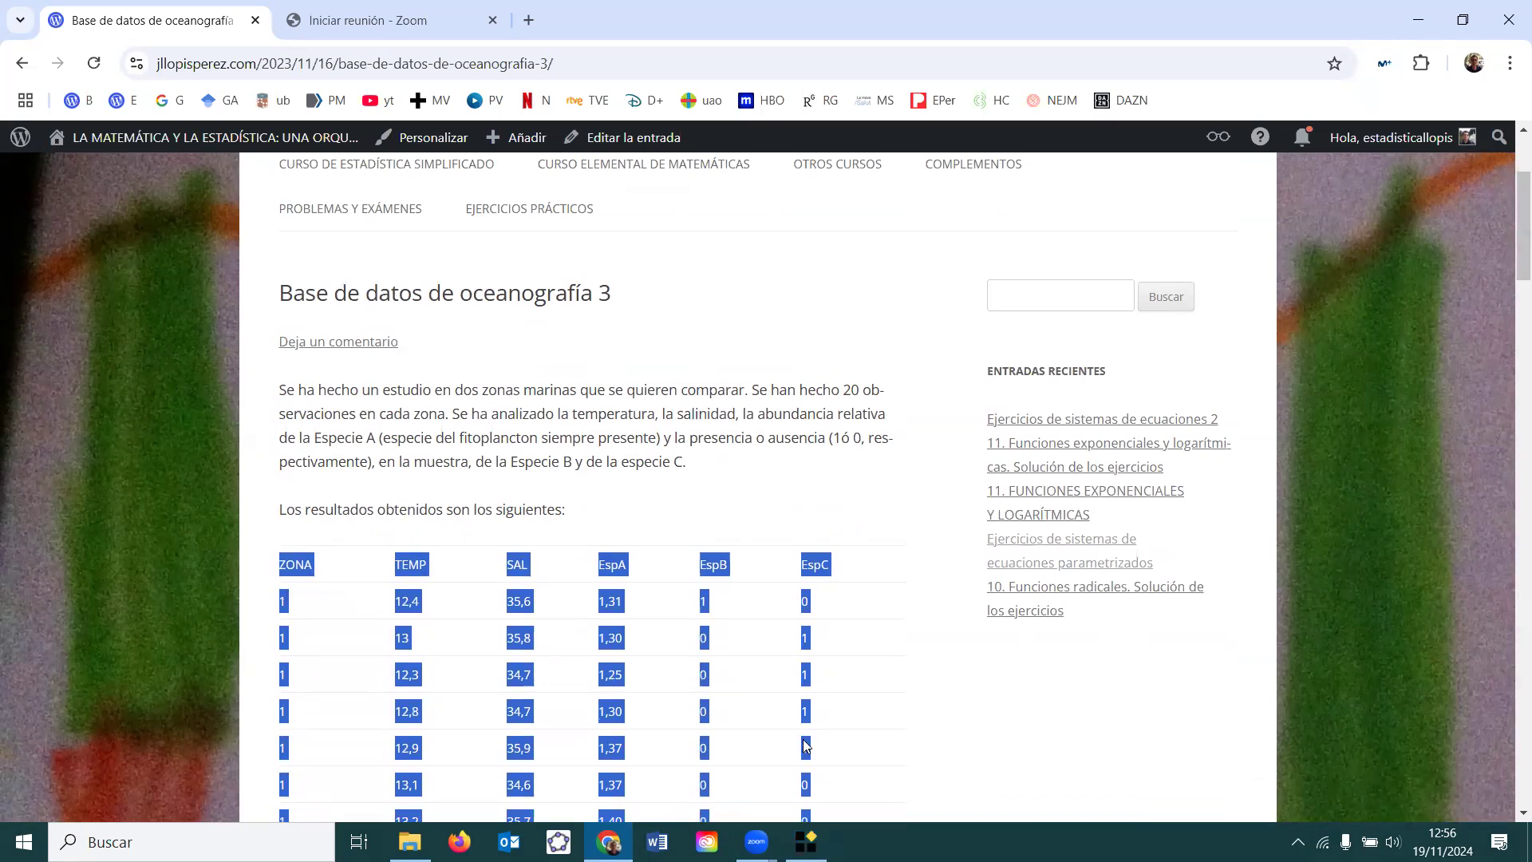
{"action": "left_click", "coordinate": [806, 842]}
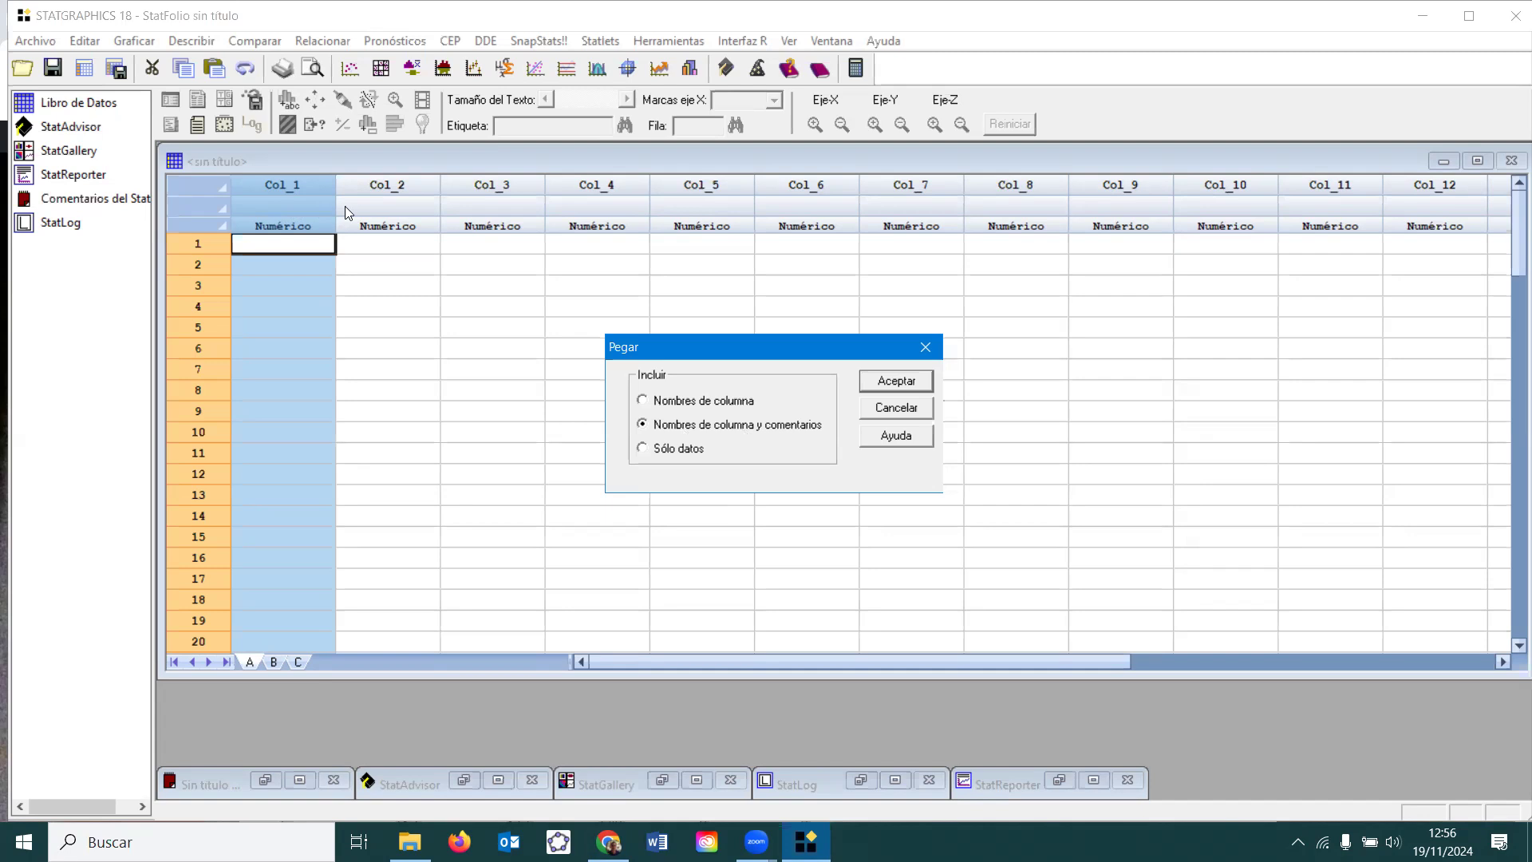
{"action": "left_click", "coordinate": [643, 425]}
{"action": "left_click", "coordinate": [891, 387]}
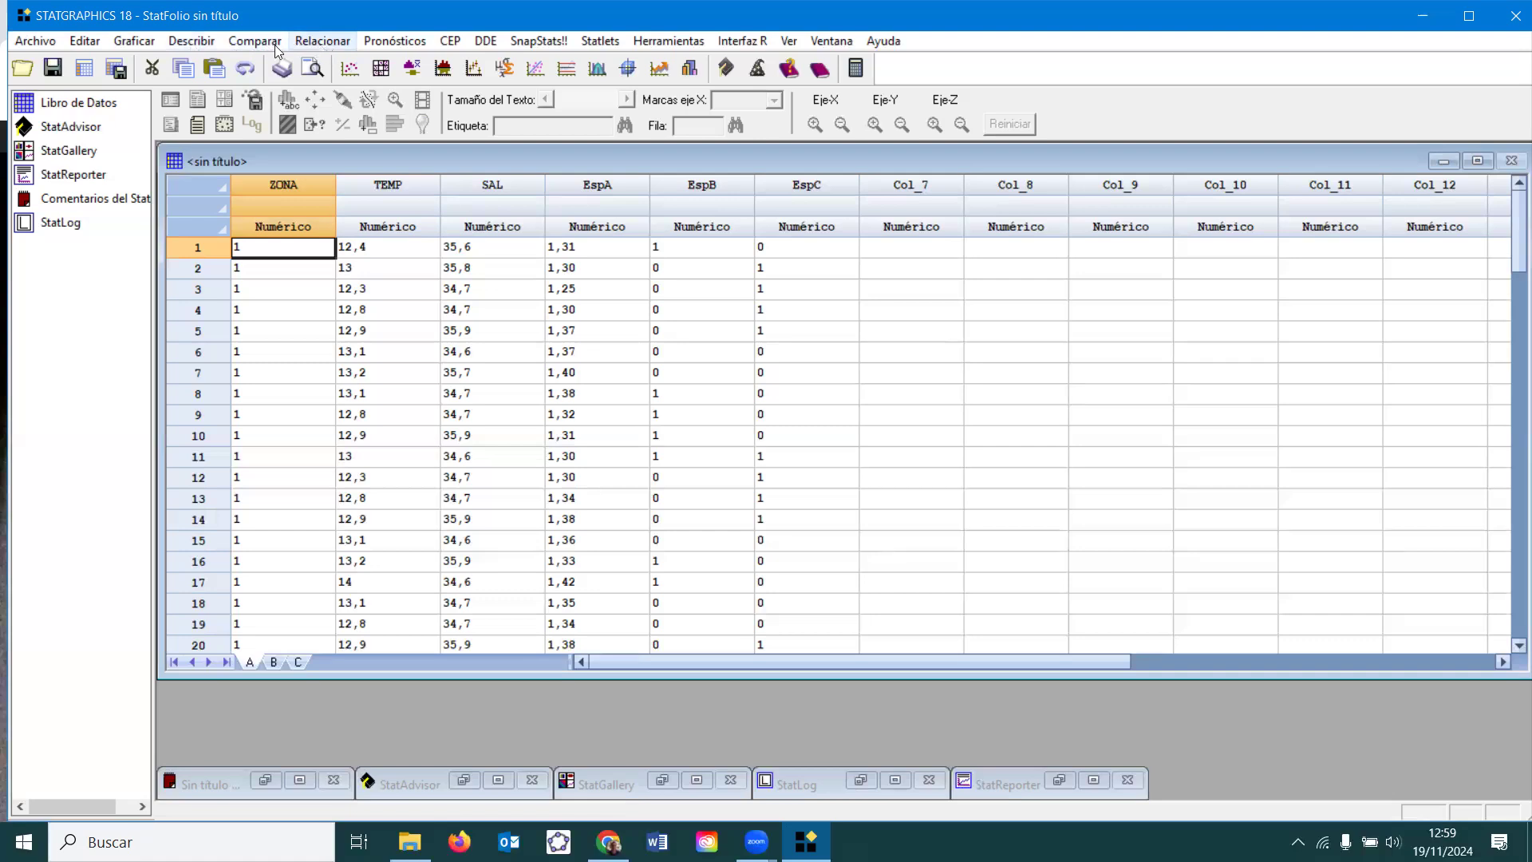
{"action": "left_click", "coordinate": [191, 45]}
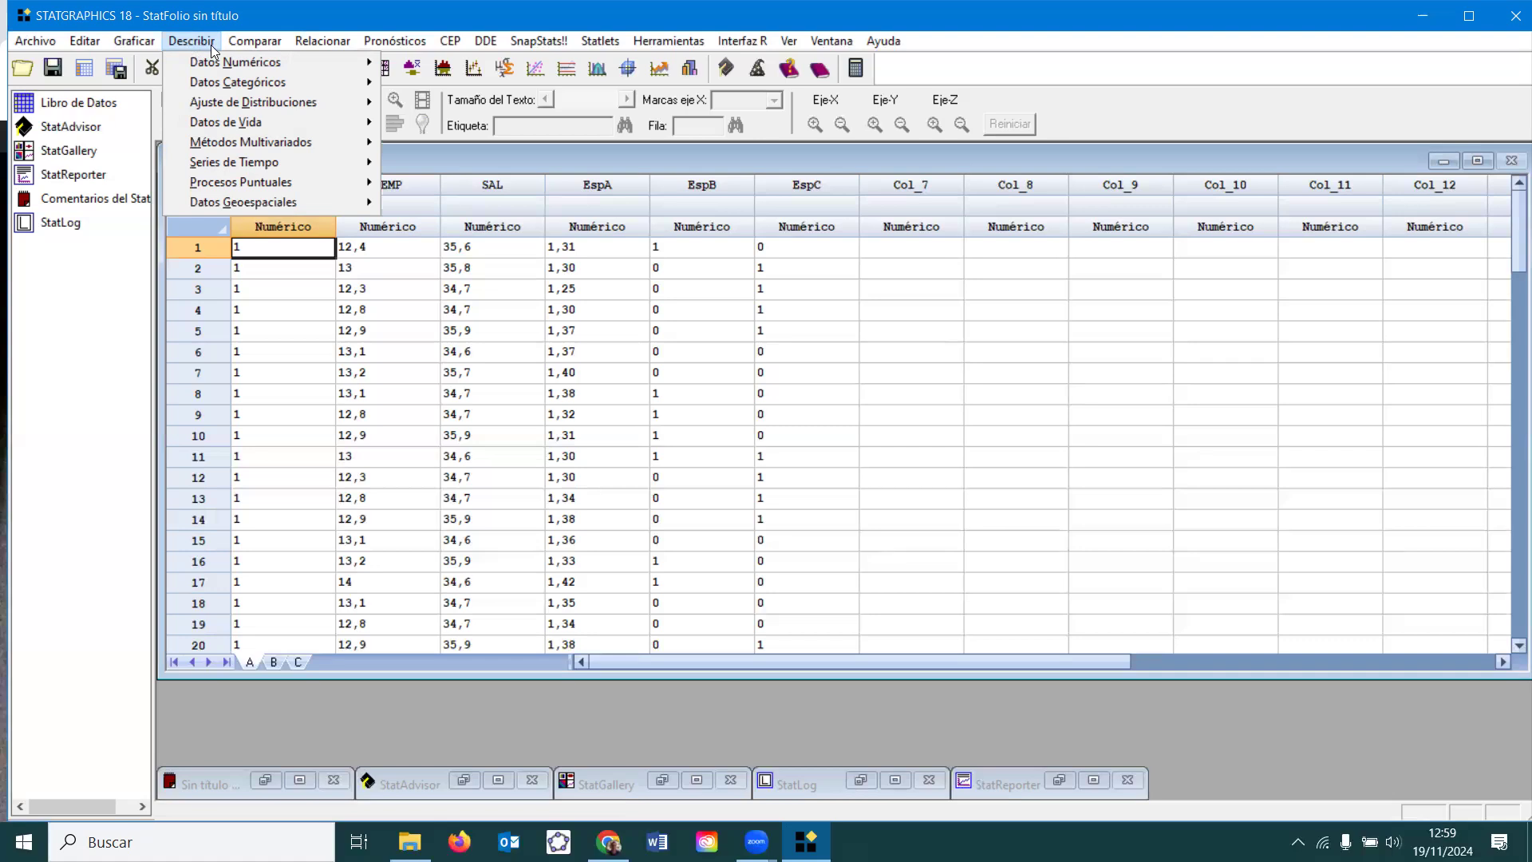
{"action": "mouse_move", "coordinate": [244, 44]}
{"action": "mouse_move", "coordinate": [315, 45]}
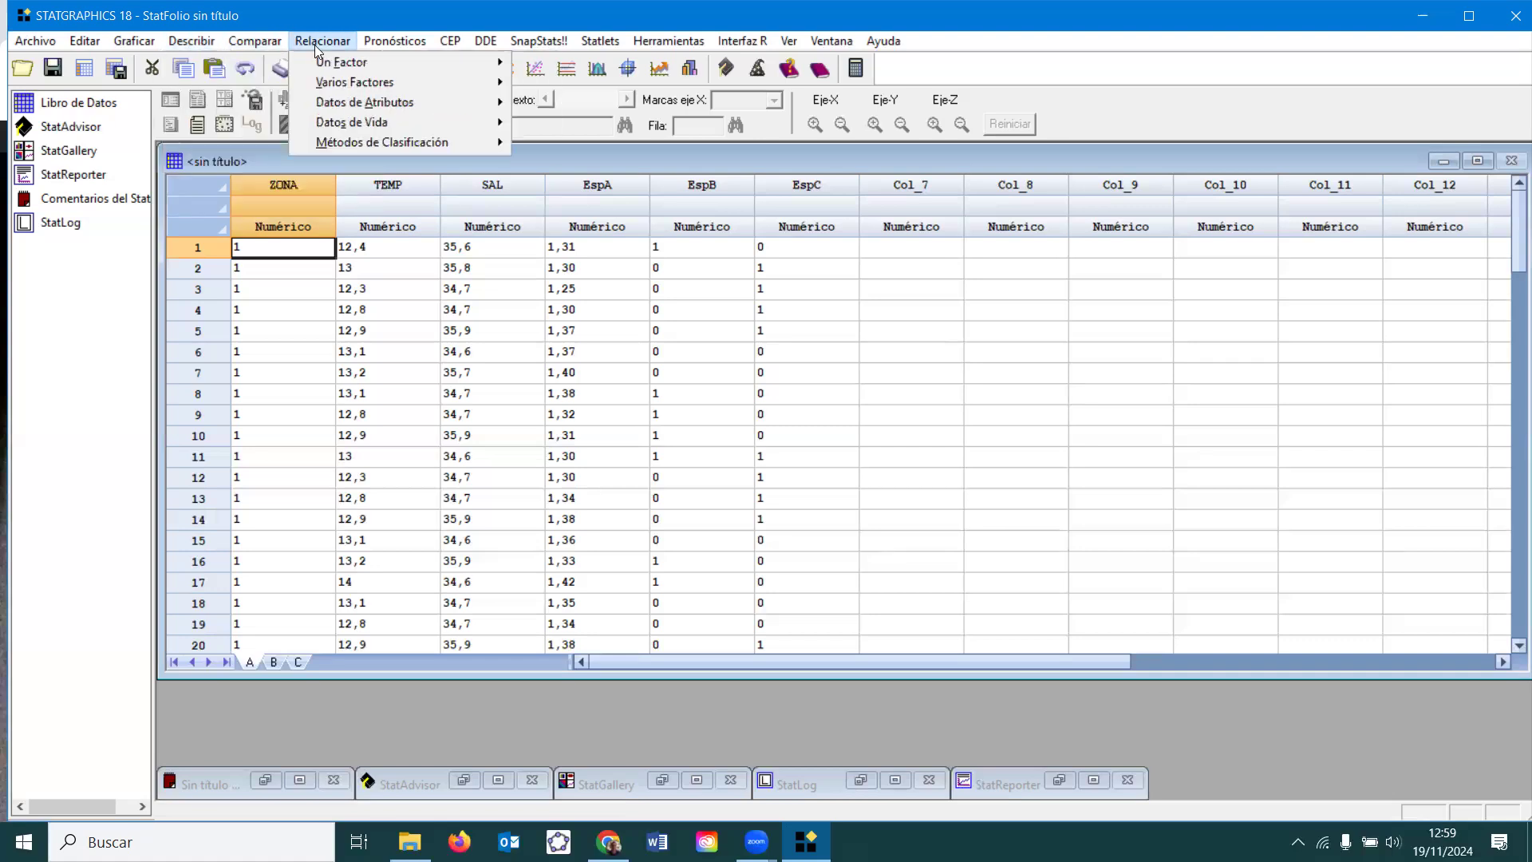
{"action": "mouse_move", "coordinate": [197, 47]}
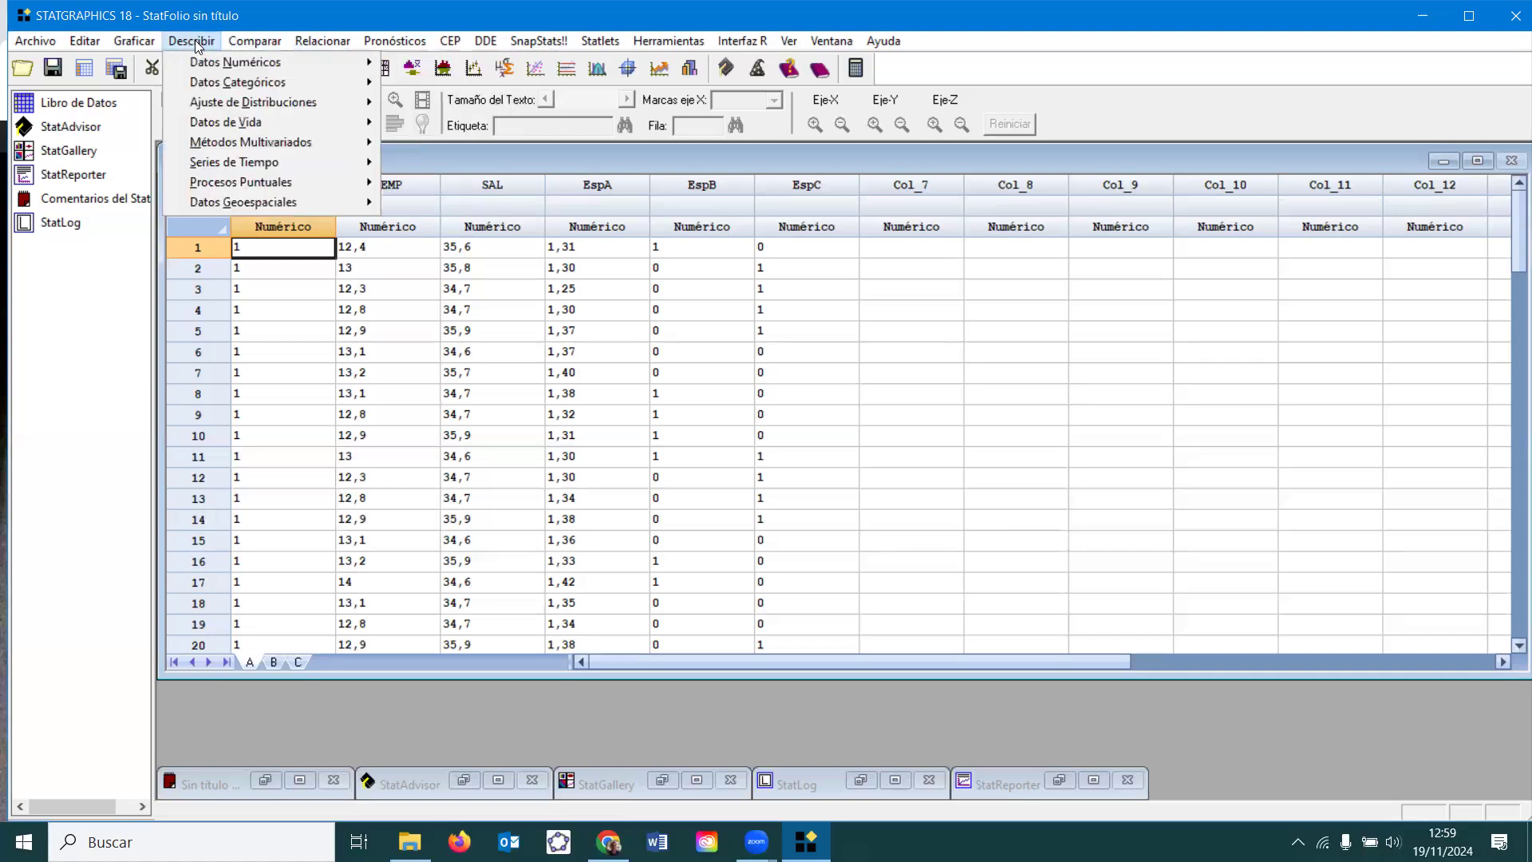
{"action": "mouse_move", "coordinate": [200, 83]}
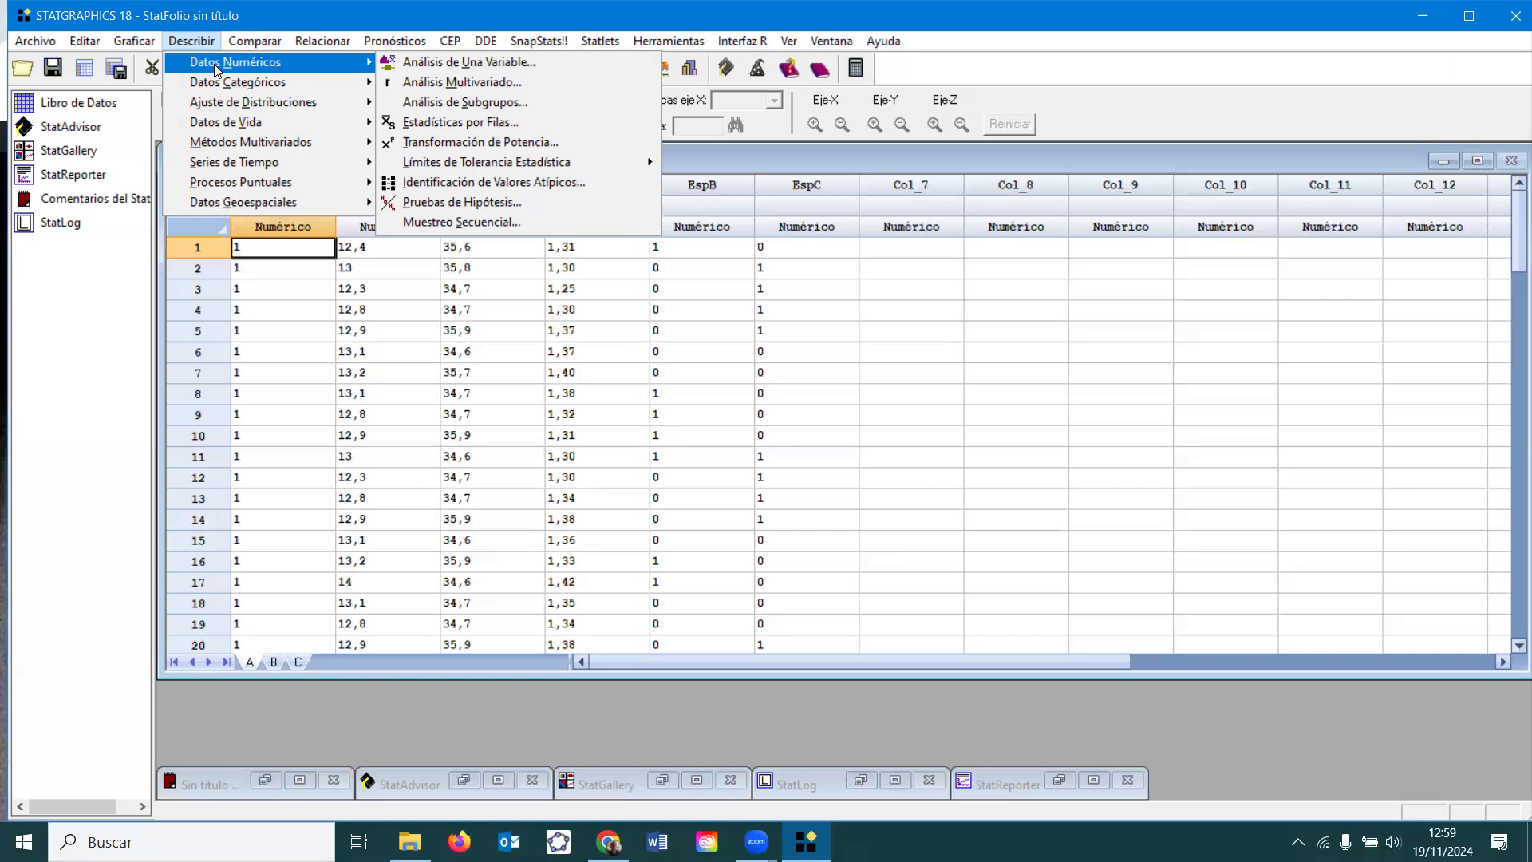
{"action": "left_click", "coordinate": [348, 49]}
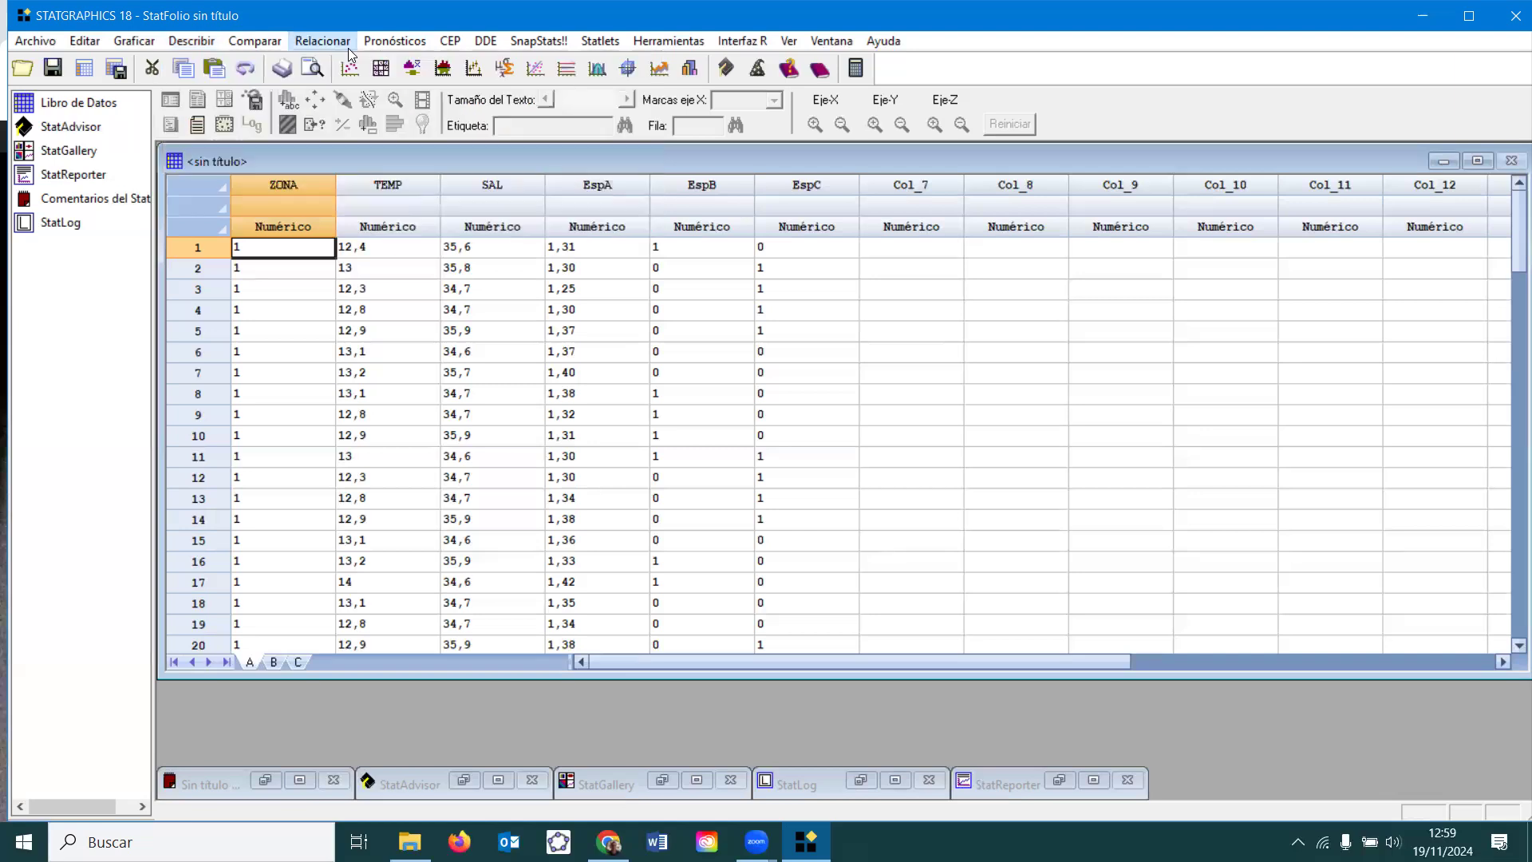
Start an Análisis de Una Variable for numeric data with TEMP as the data variable
{"action": "left_click", "coordinate": [191, 42]}
{"action": "mouse_move", "coordinate": [331, 65]}
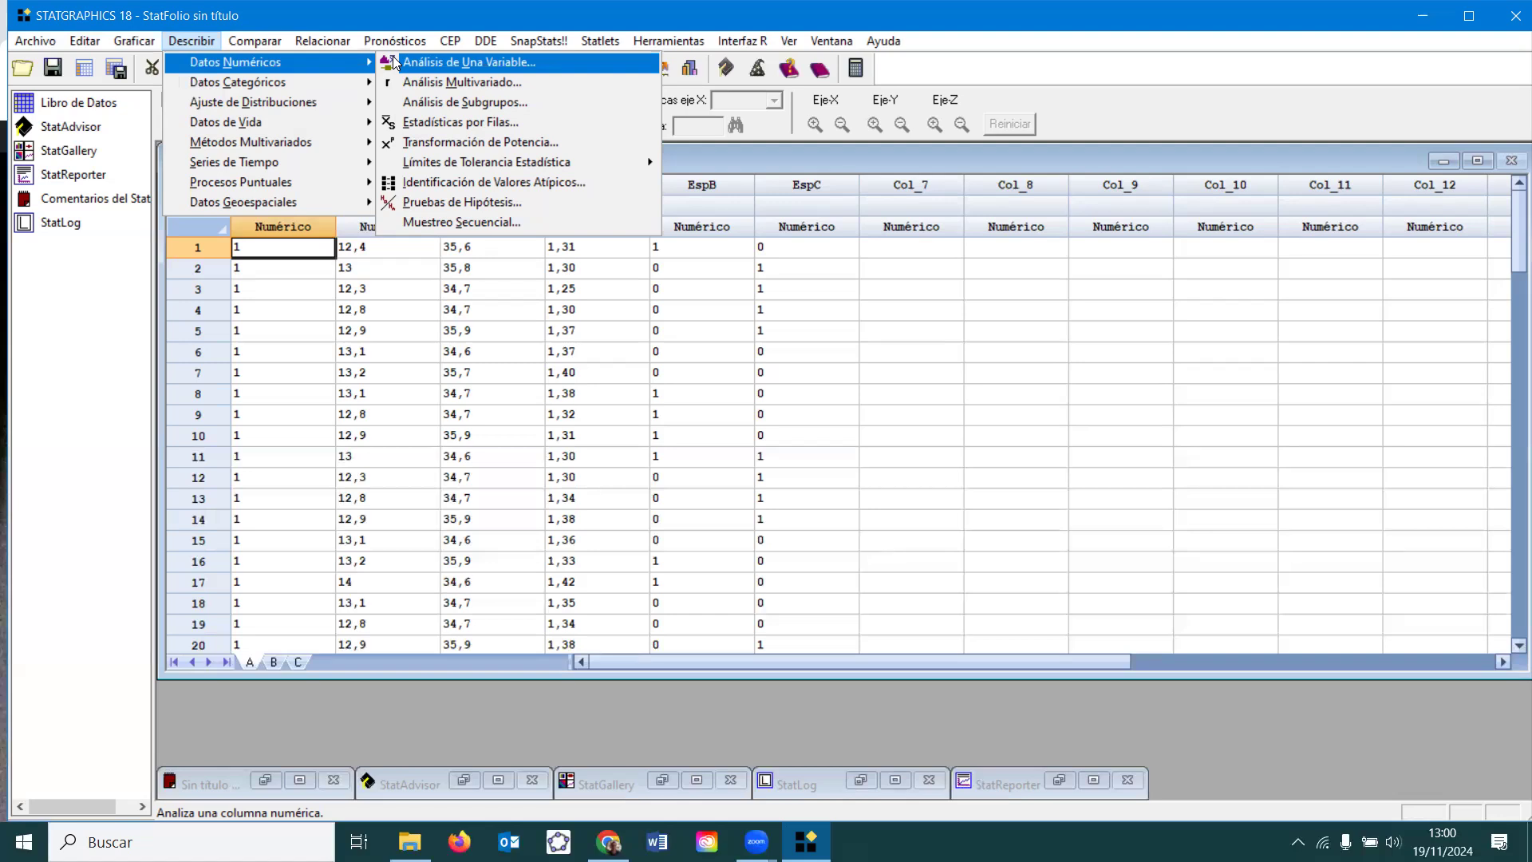
{"action": "left_click", "coordinate": [434, 64]}
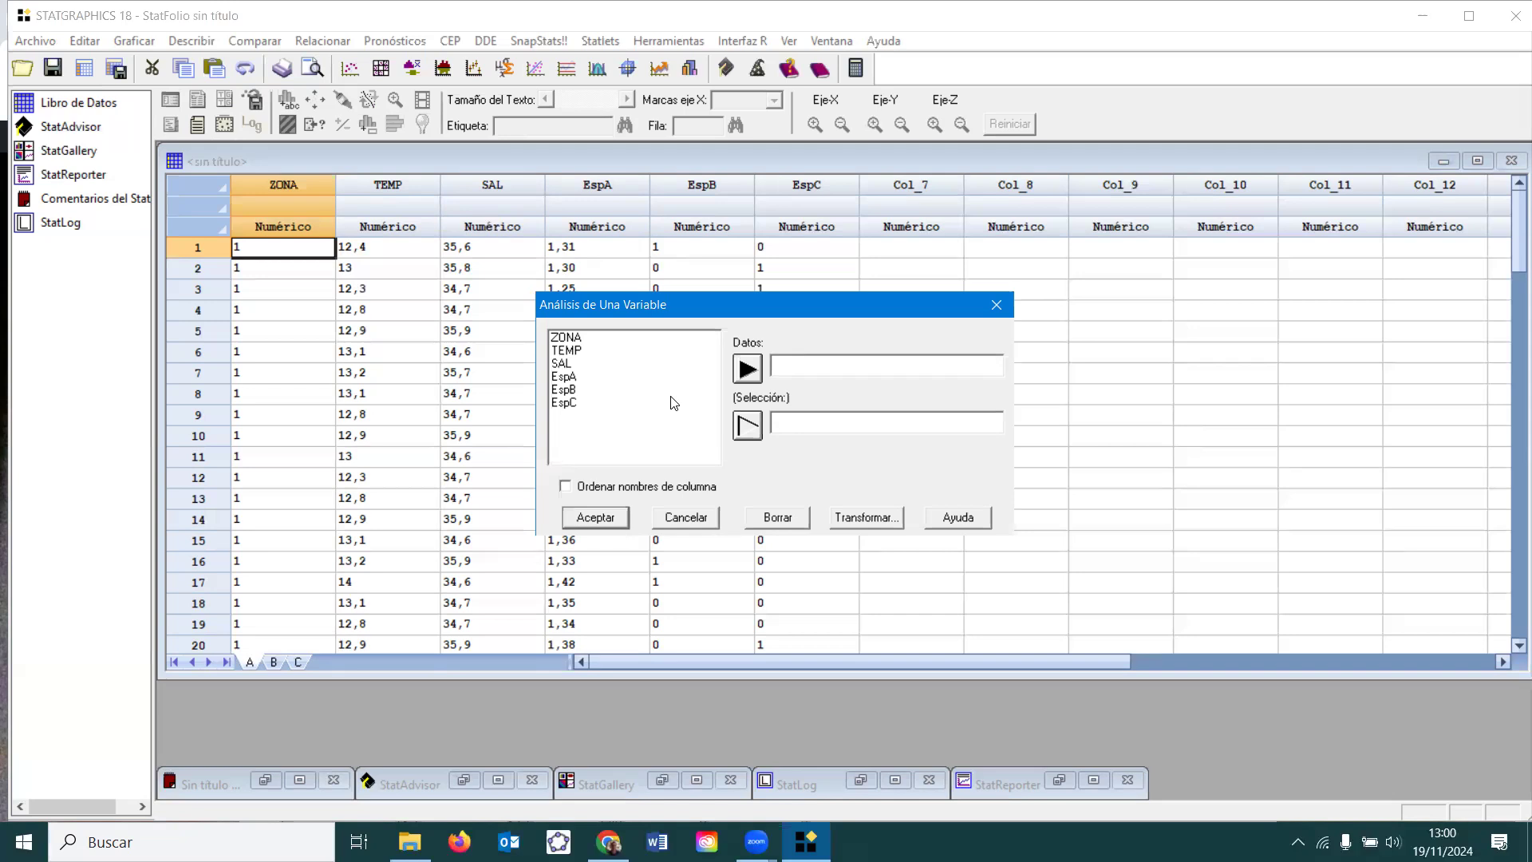
{"action": "left_click", "coordinate": [589, 353]}
{"action": "left_click", "coordinate": [747, 369]}
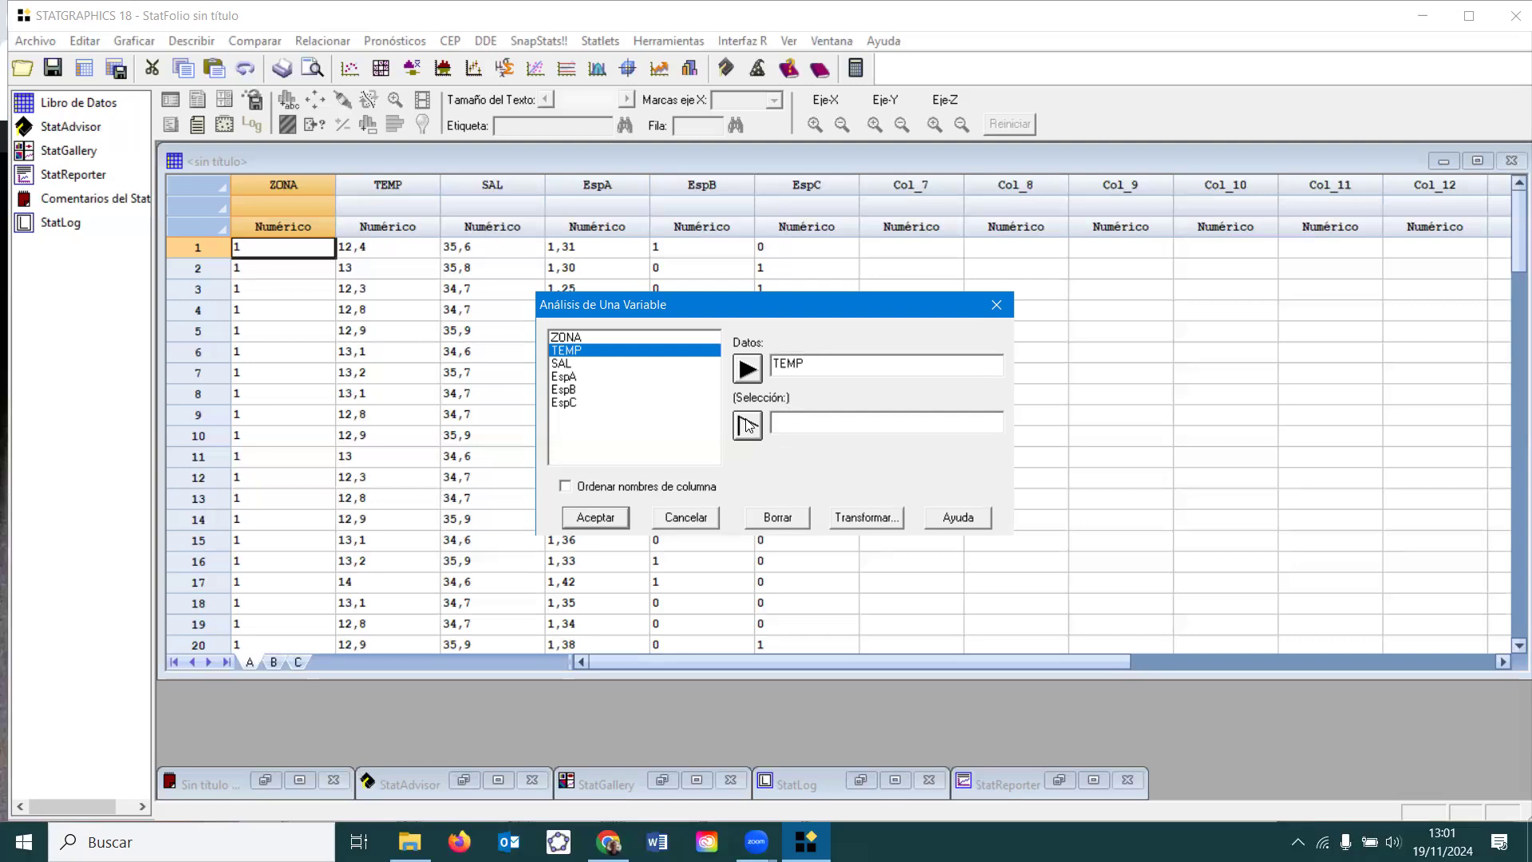
Enter ZONA=1 as the selection condition of the TEMP analysis and clear it again
{"action": "left_click", "coordinate": [617, 337]}
{"action": "left_click", "coordinate": [755, 431]}
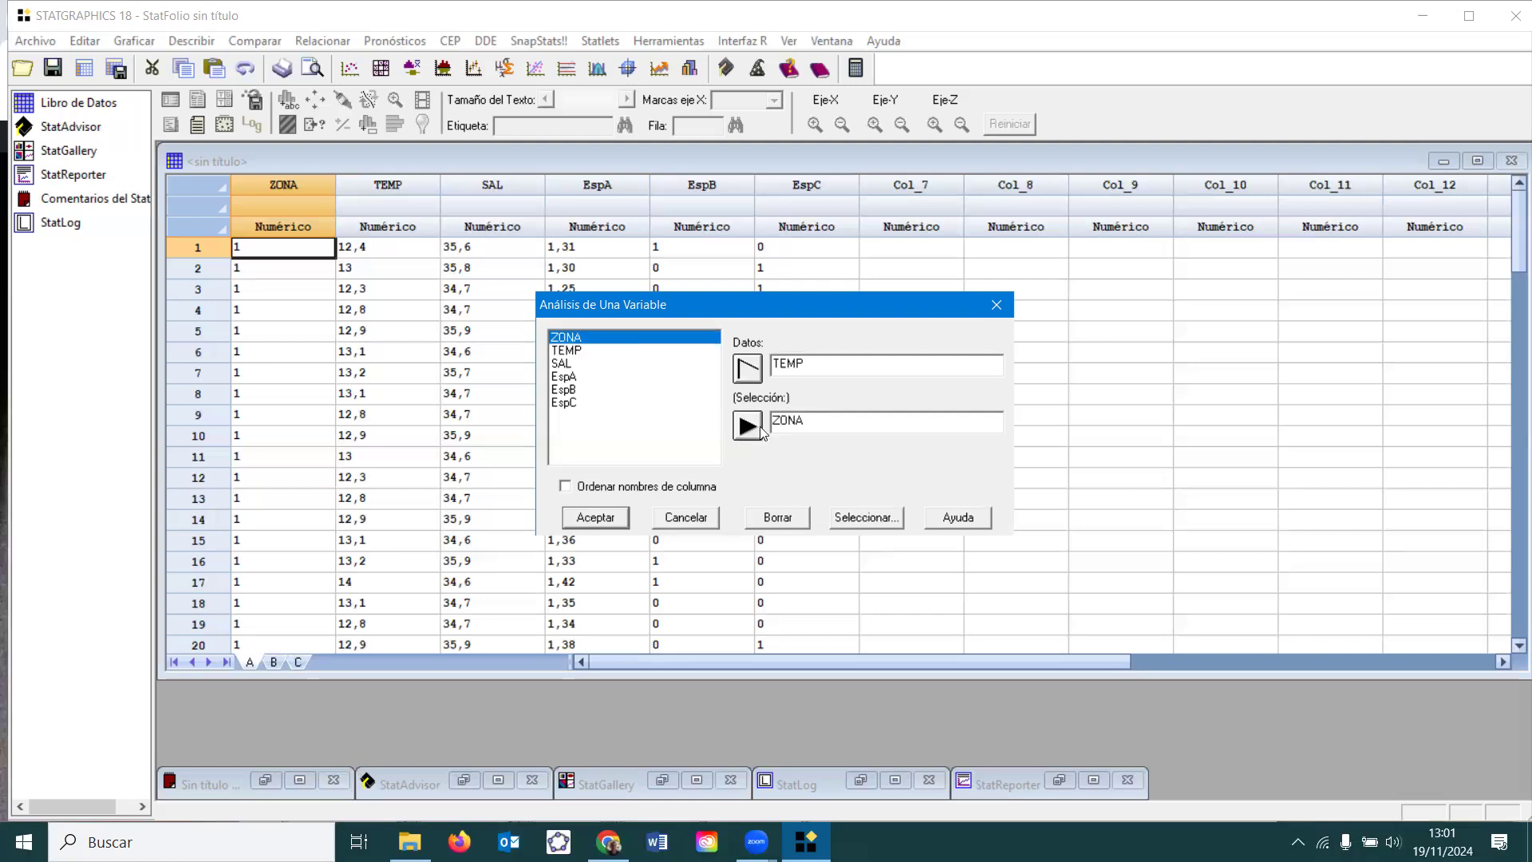
{"action": "left_click", "coordinate": [811, 424]}
{"action": "type", "text": "=1"}
{"action": "key", "text": "BackSpace"}
{"action": "key", "text": "BackSpace"}
{"action": "key", "text": "BackSpace"}
{"action": "key", "text": "BackSpace"}
{"action": "key", "text": "BackSpace"}
{"action": "key", "text": "BackSpace"}
Generate the TEMP analysis with analysis summary, statistical summary, scatter plot and box-and-whisker plot, and check the available tables and graphs
{"action": "left_click", "coordinate": [599, 518]}
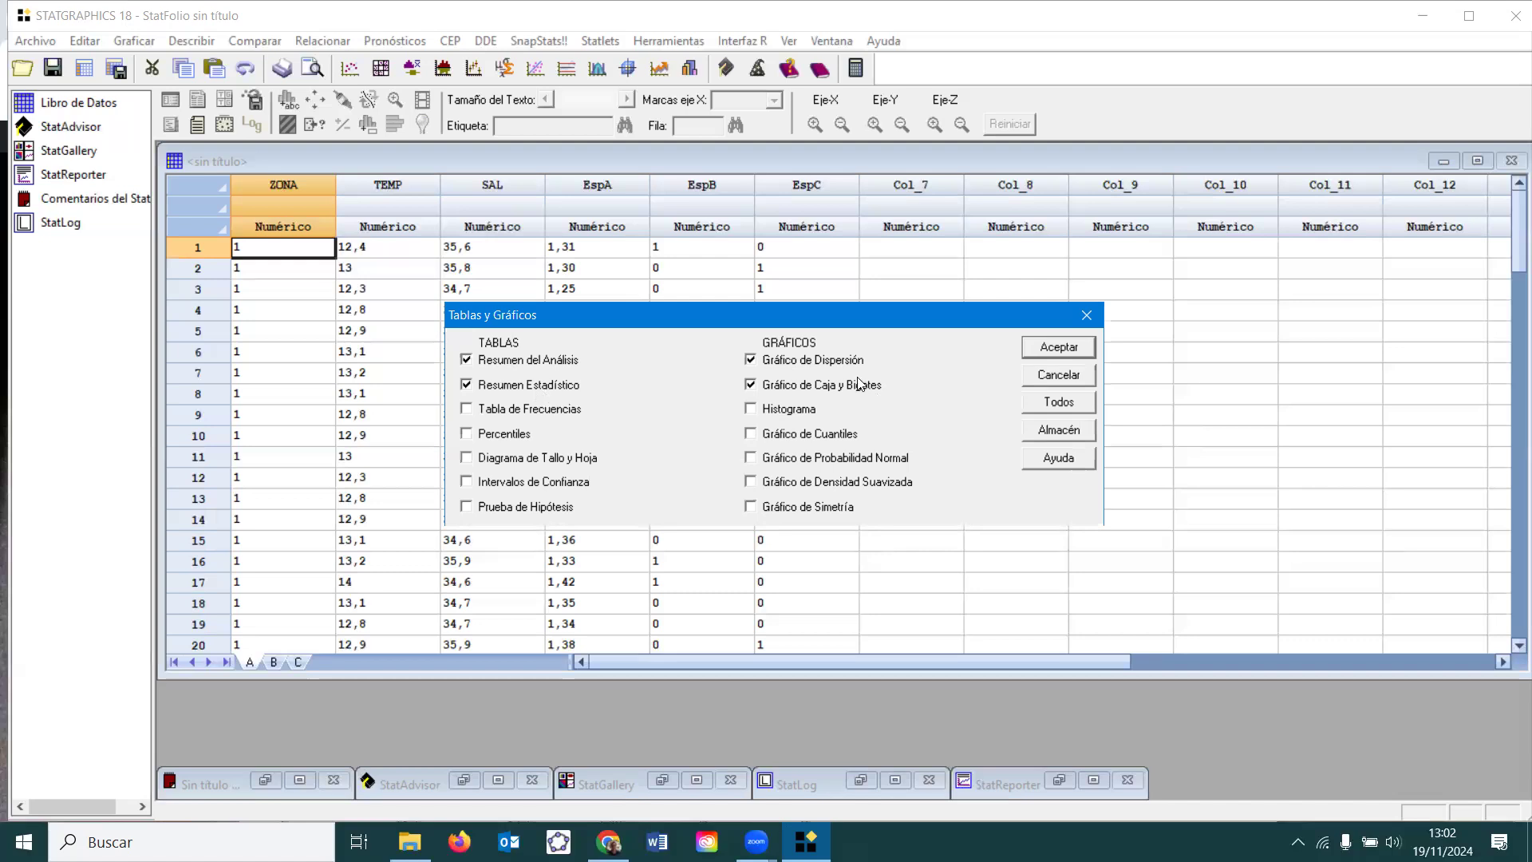
{"action": "left_click", "coordinate": [1059, 349]}
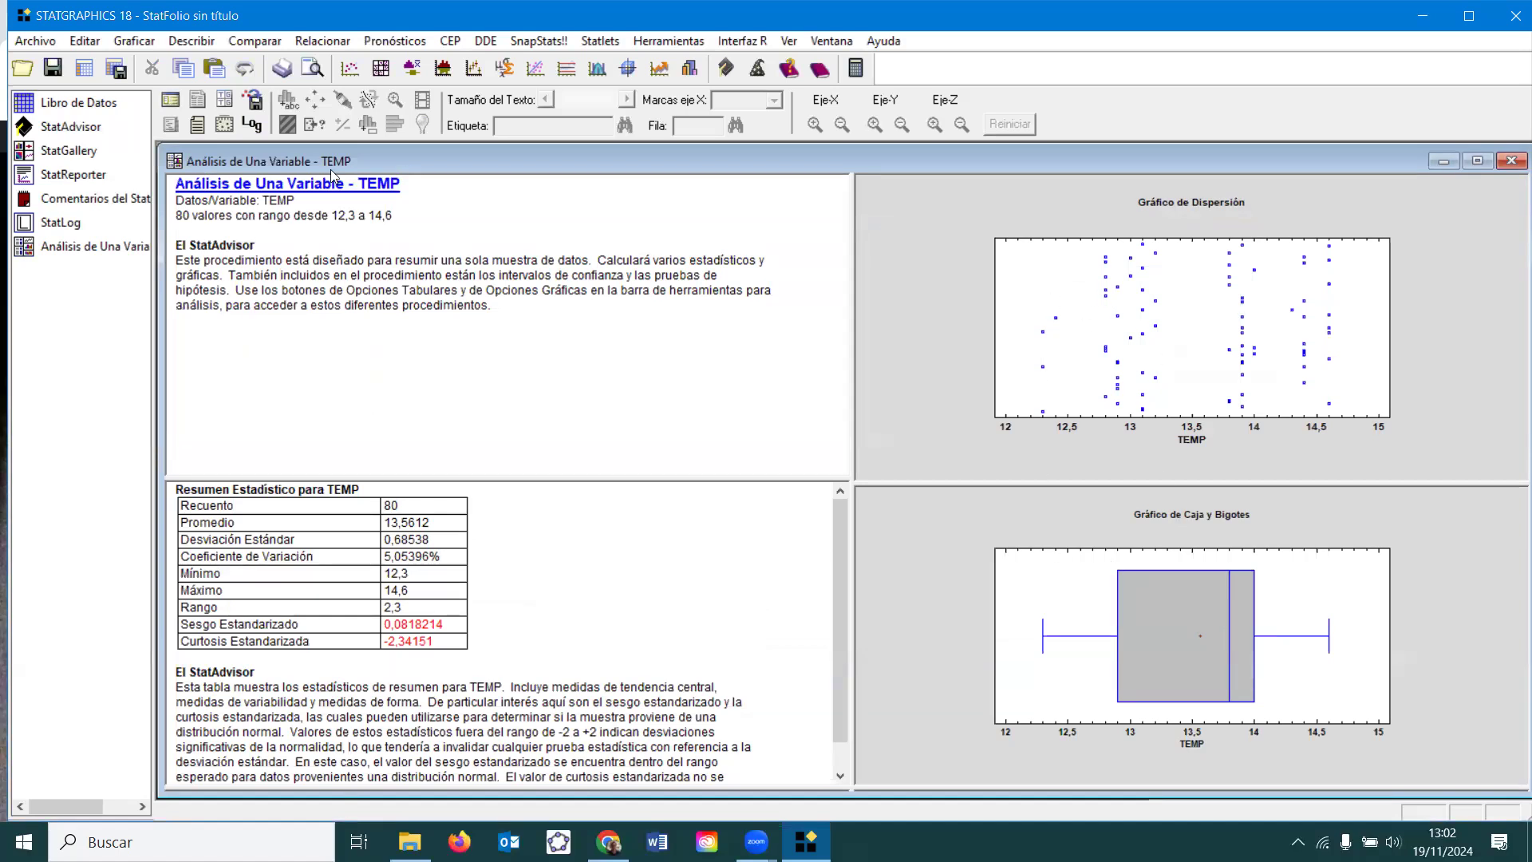
{"action": "left_click", "coordinate": [226, 101]}
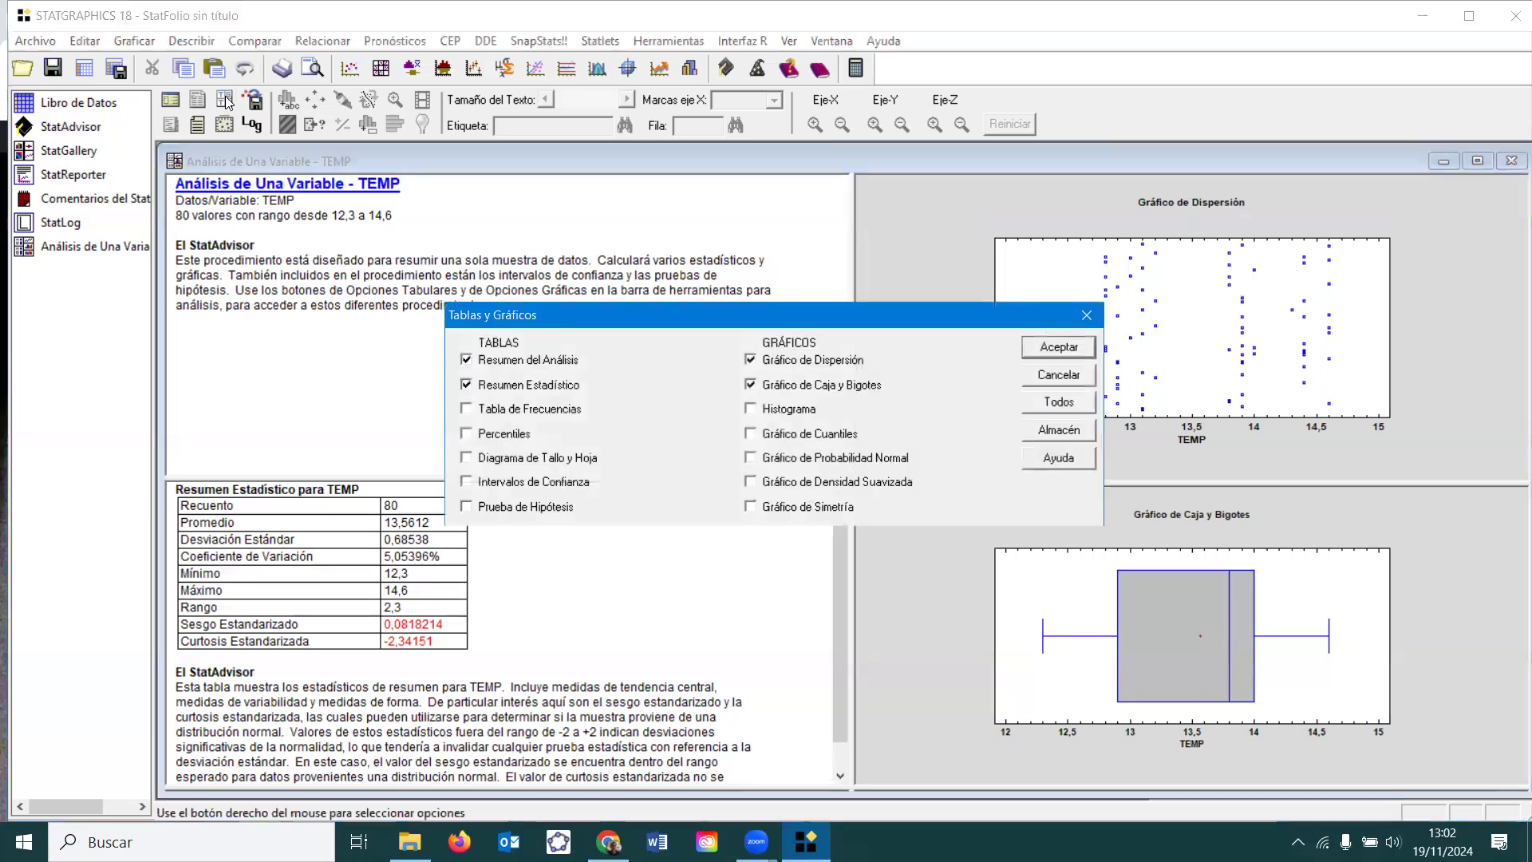
{"action": "left_click", "coordinate": [1088, 316]}
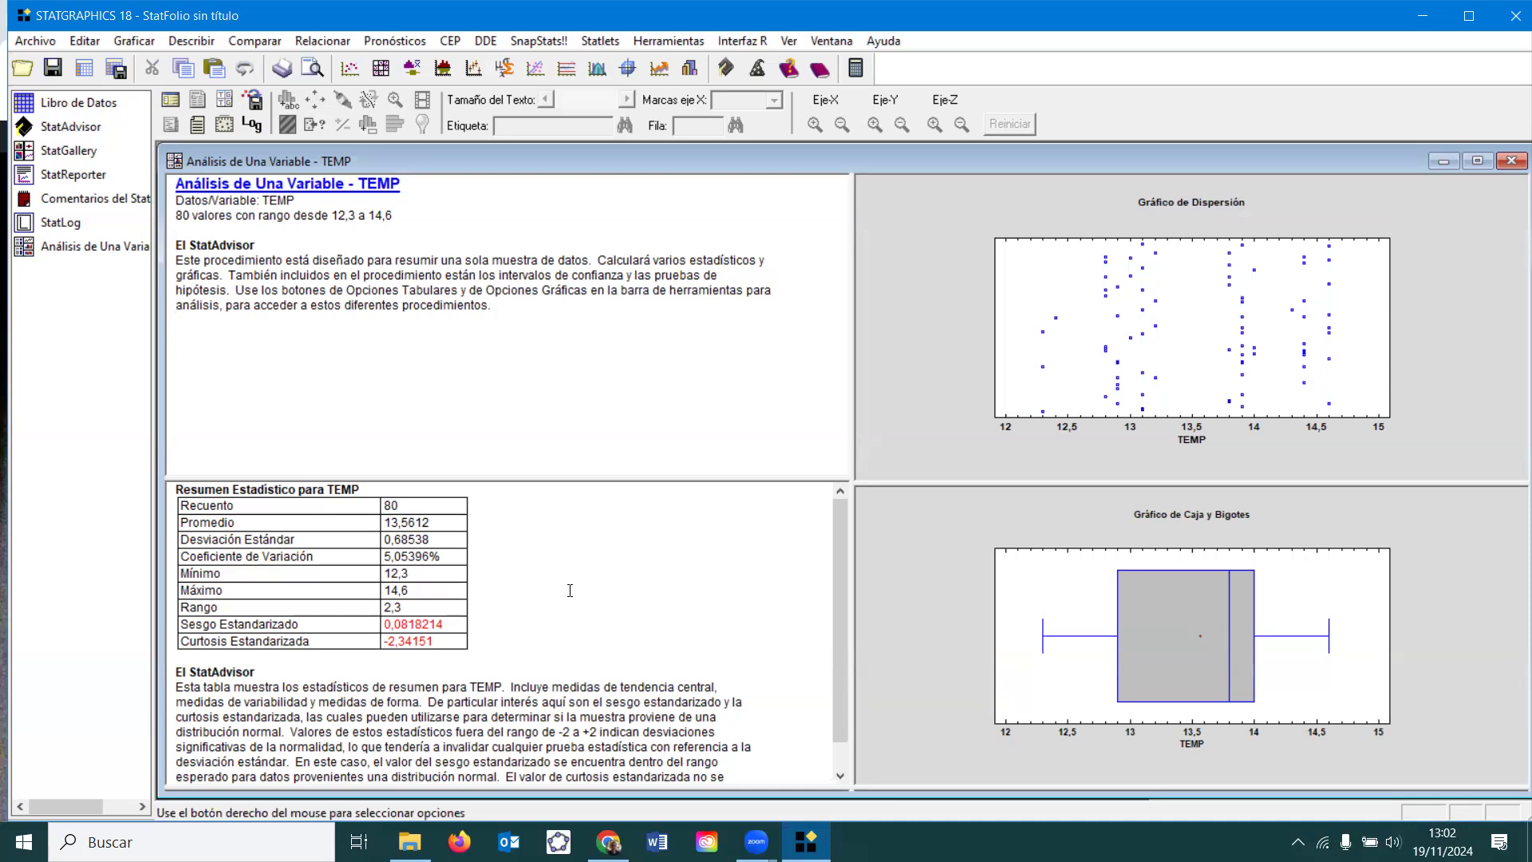
Enlarge TEMP's box-and-whisker plot, return to the four-pane layout and enlarge the plot again
{"action": "double_click", "coordinate": [951, 627]}
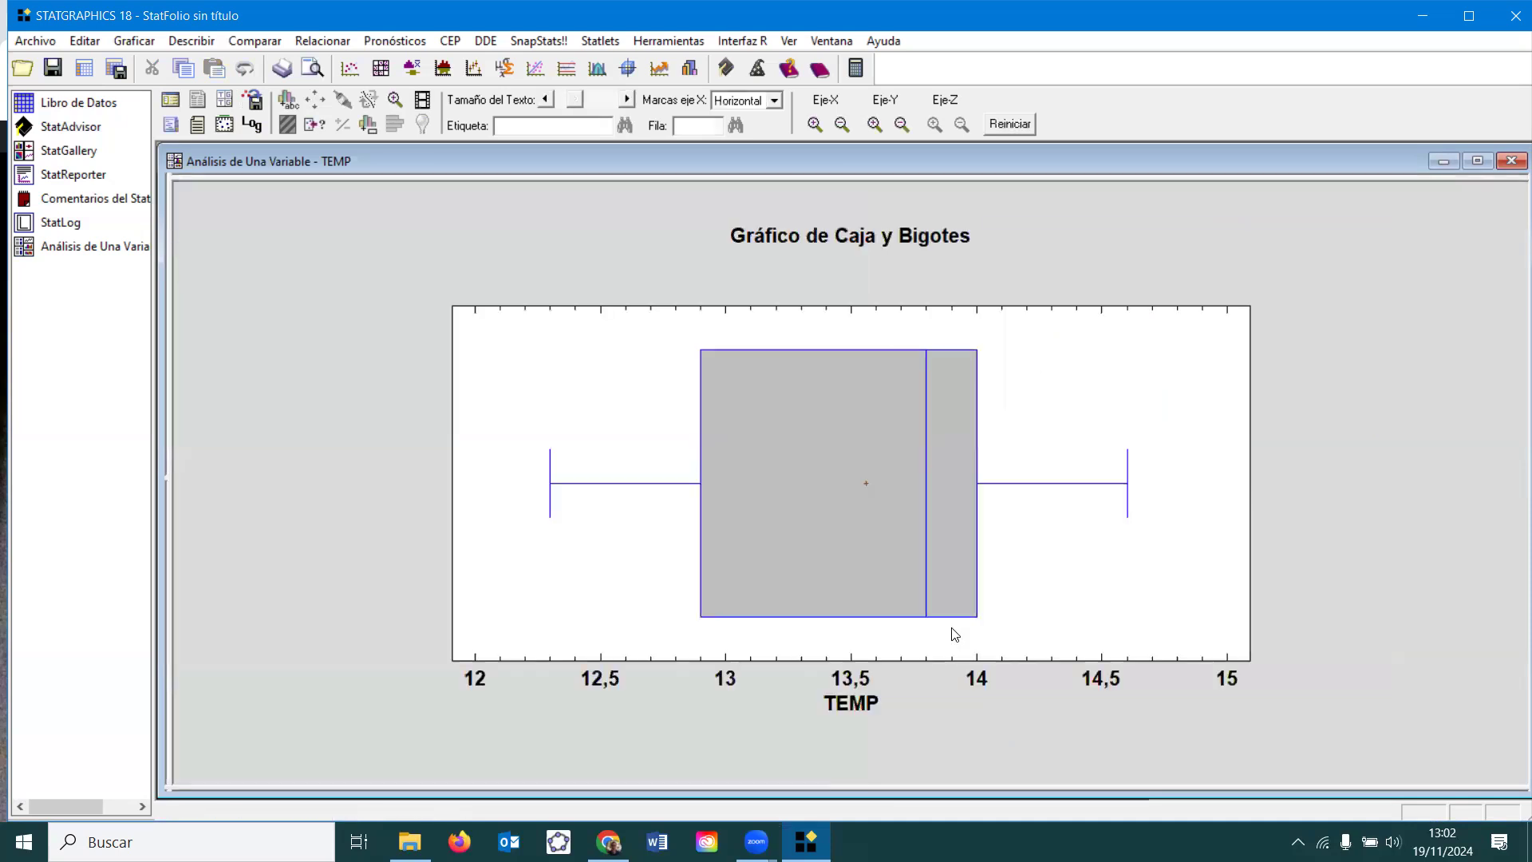
{"action": "double_click", "coordinate": [375, 303]}
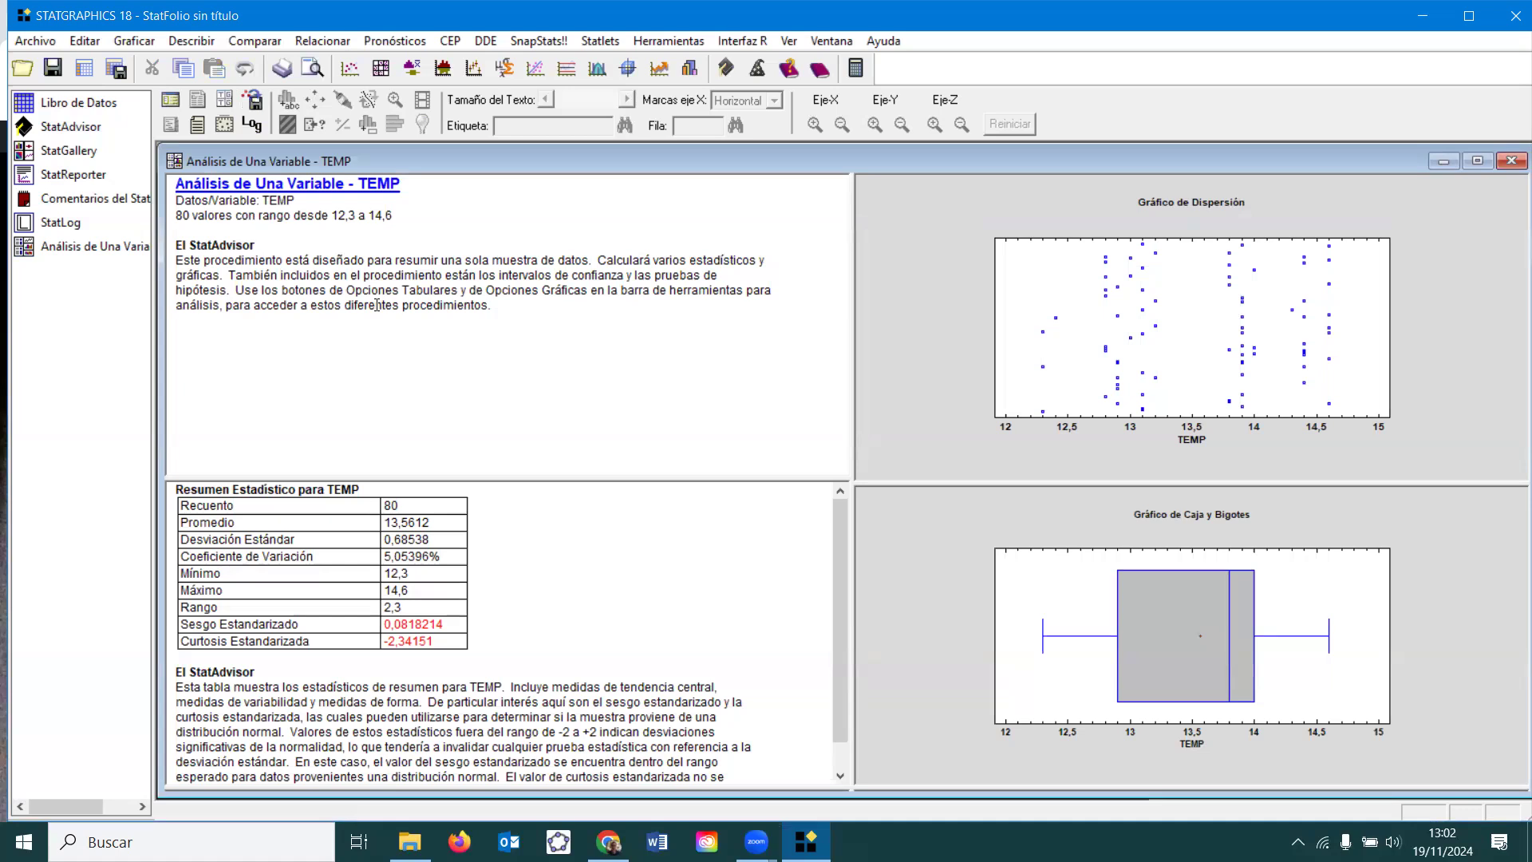
{"action": "double_click", "coordinate": [884, 588]}
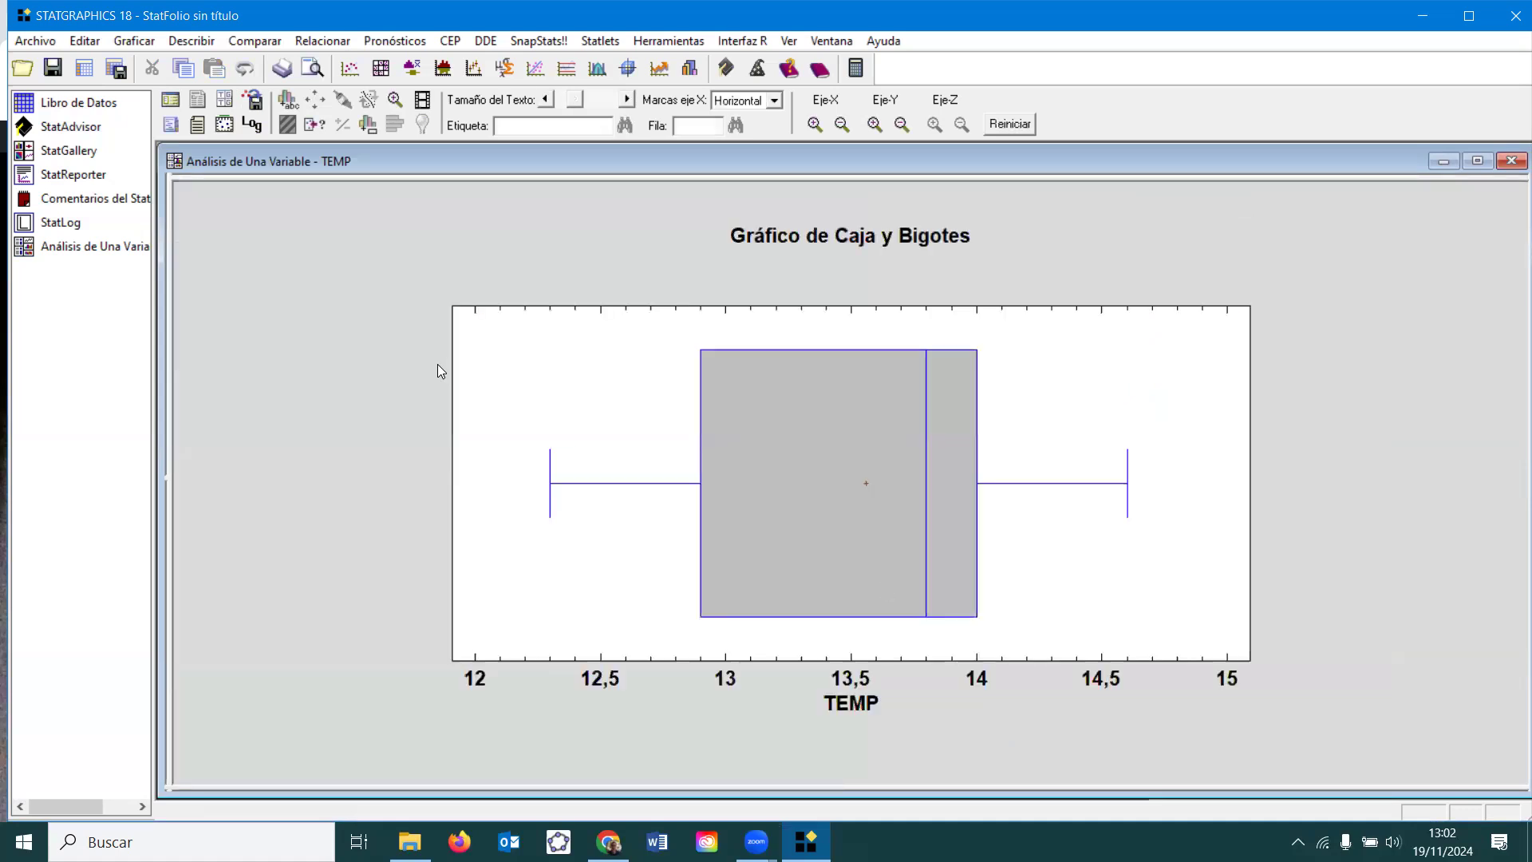
Return to the four-pane layout and examine TEMP's statistical summary and its StatAdvisor comments at enlarged size
{"action": "double_click", "coordinate": [388, 349]}
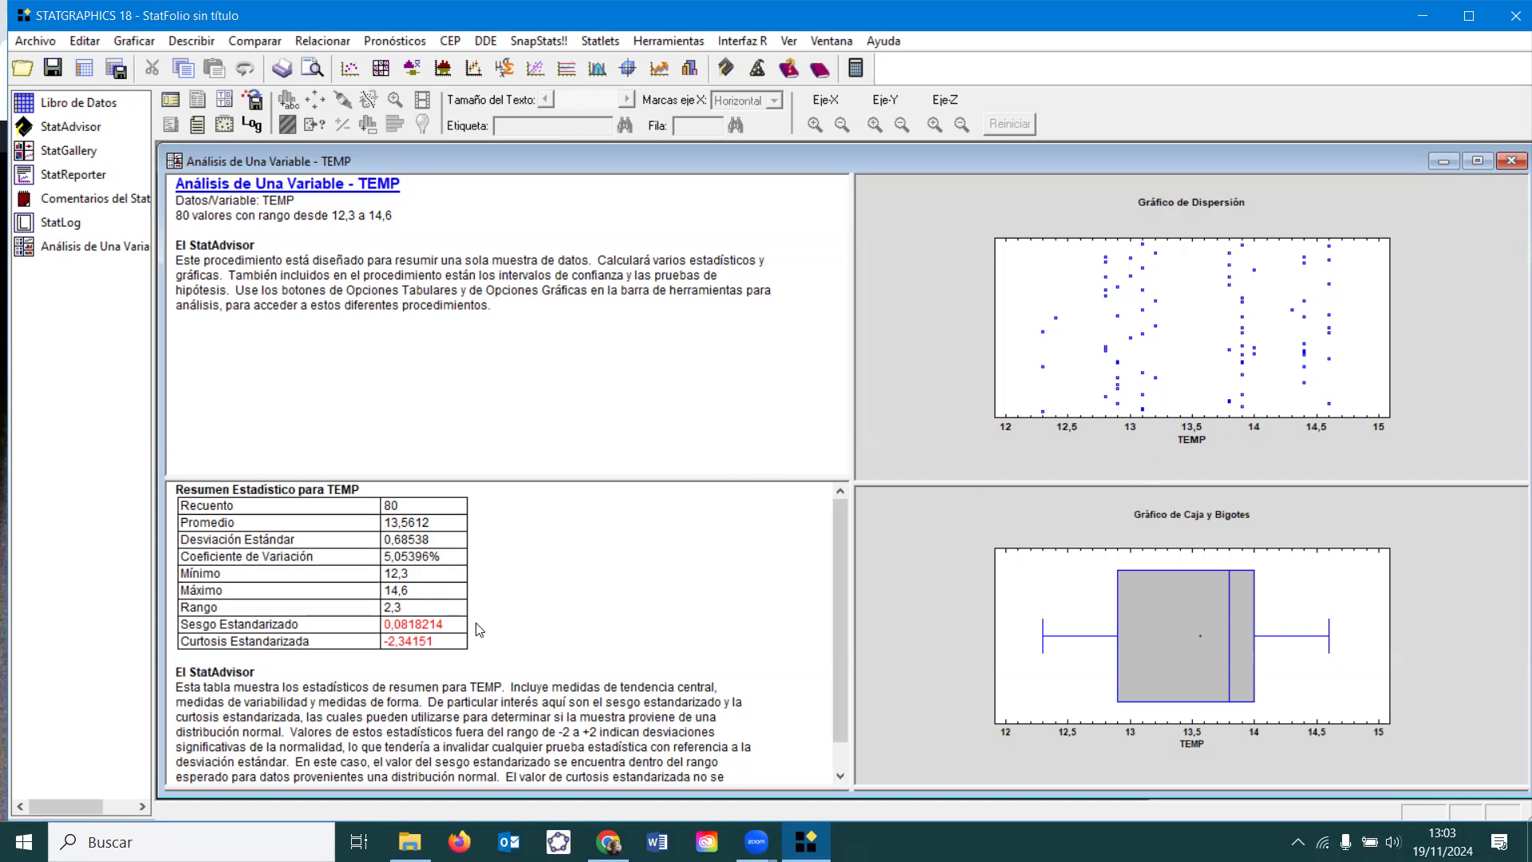
{"action": "scroll", "coordinate": [478, 630], "scroll_direction": "down", "scroll_amount": 2}
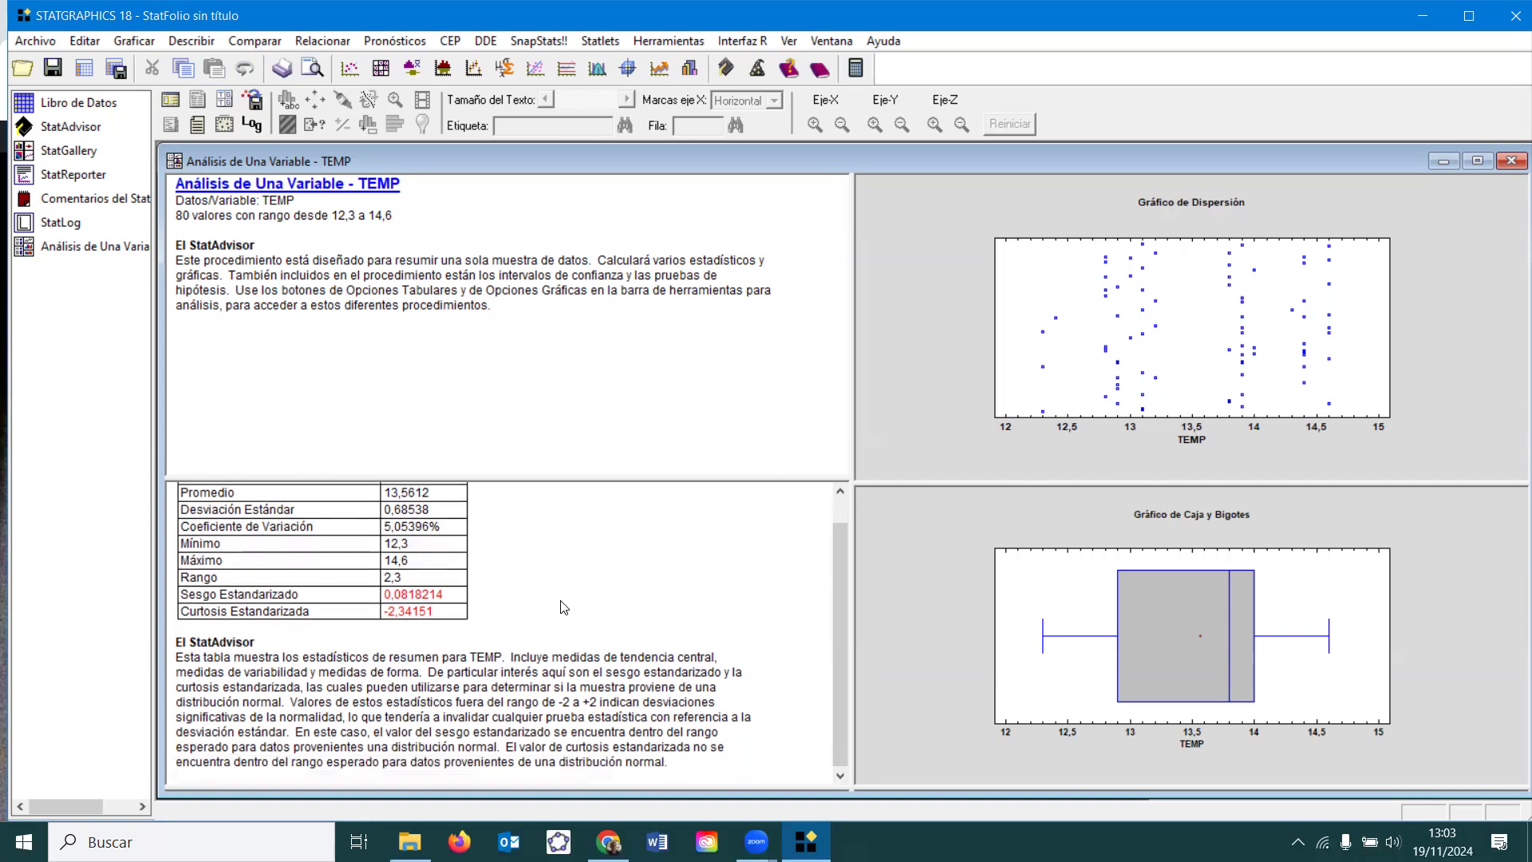
{"action": "double_click", "coordinate": [564, 608]}
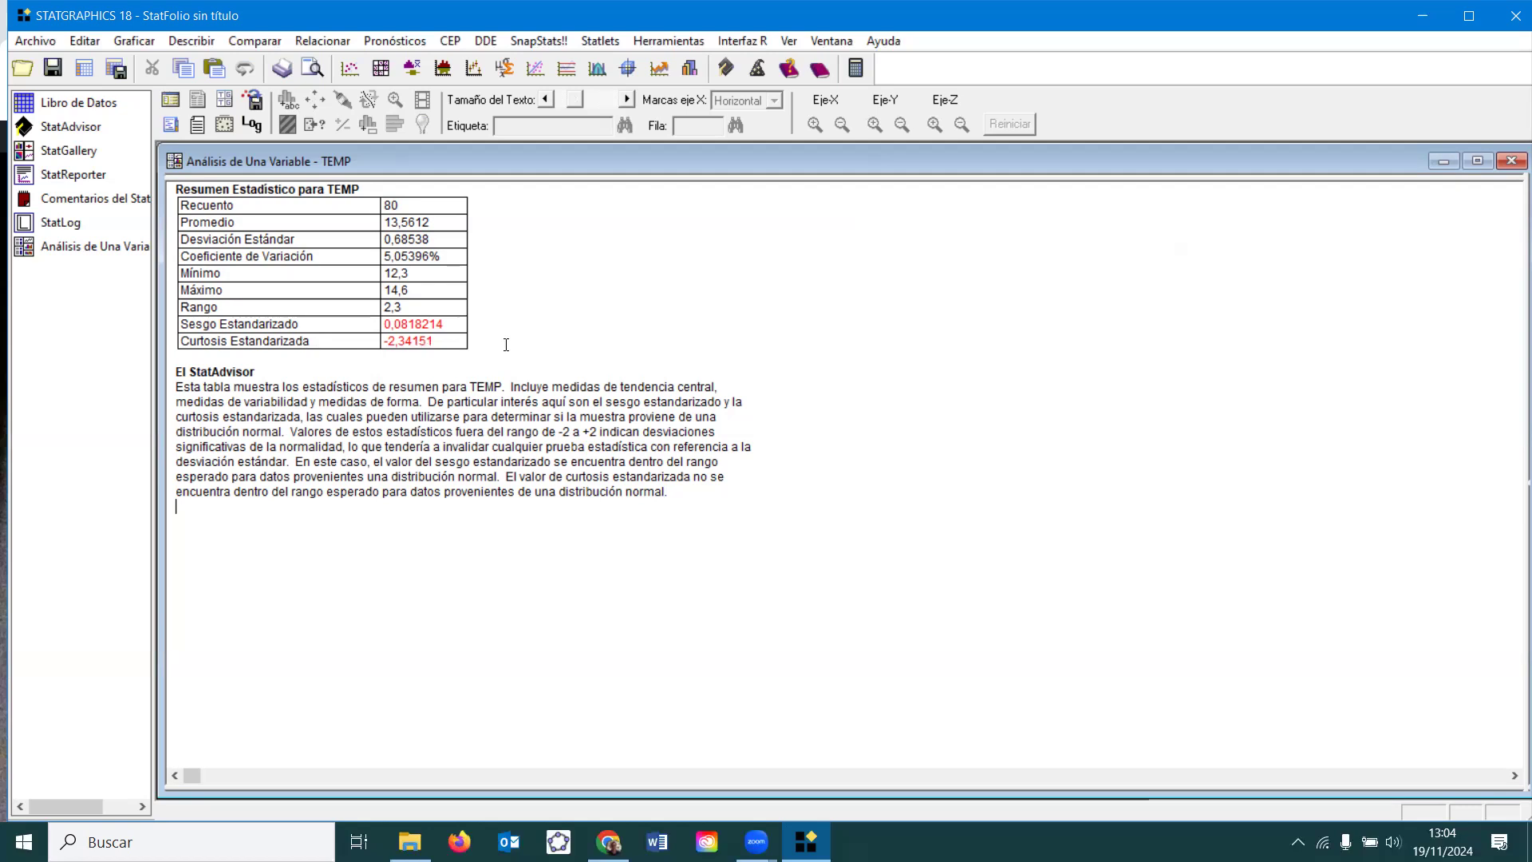
{"action": "double_click", "coordinate": [614, 332]}
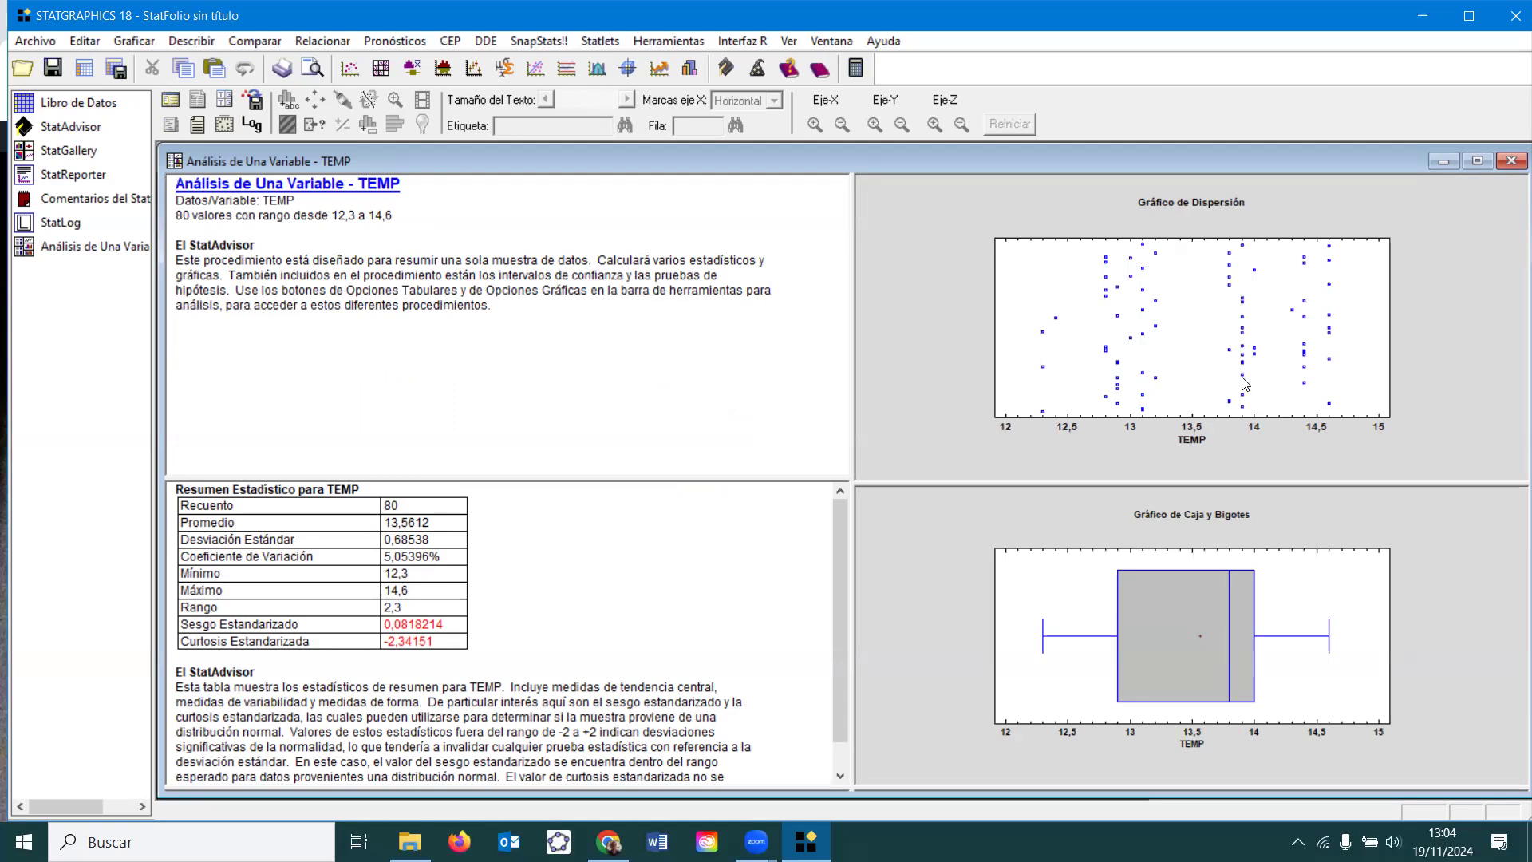
{"action": "double_click", "coordinate": [496, 563]}
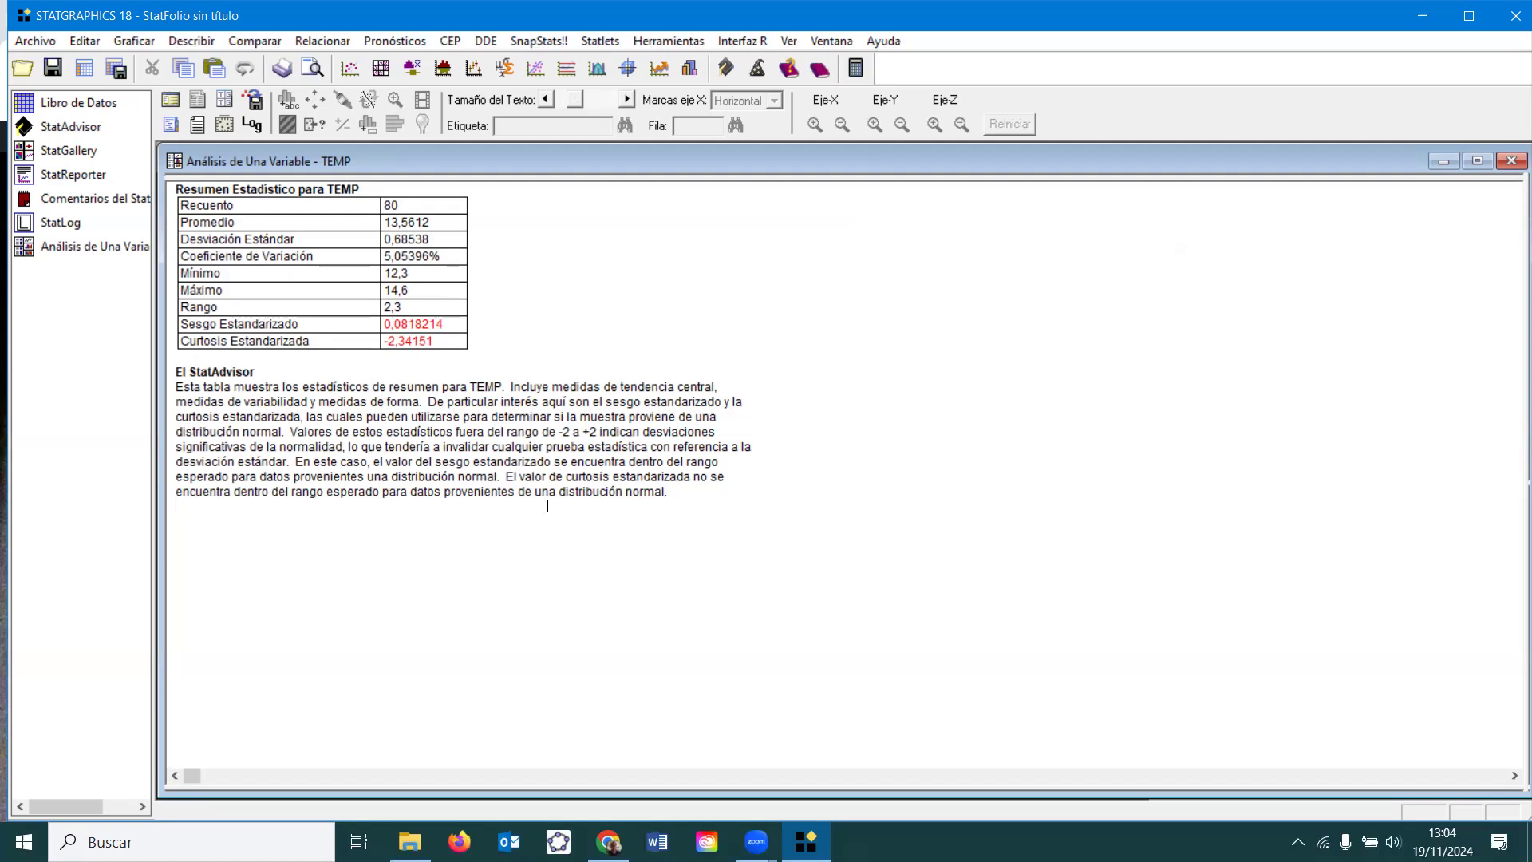
{"action": "double_click", "coordinate": [591, 457]}
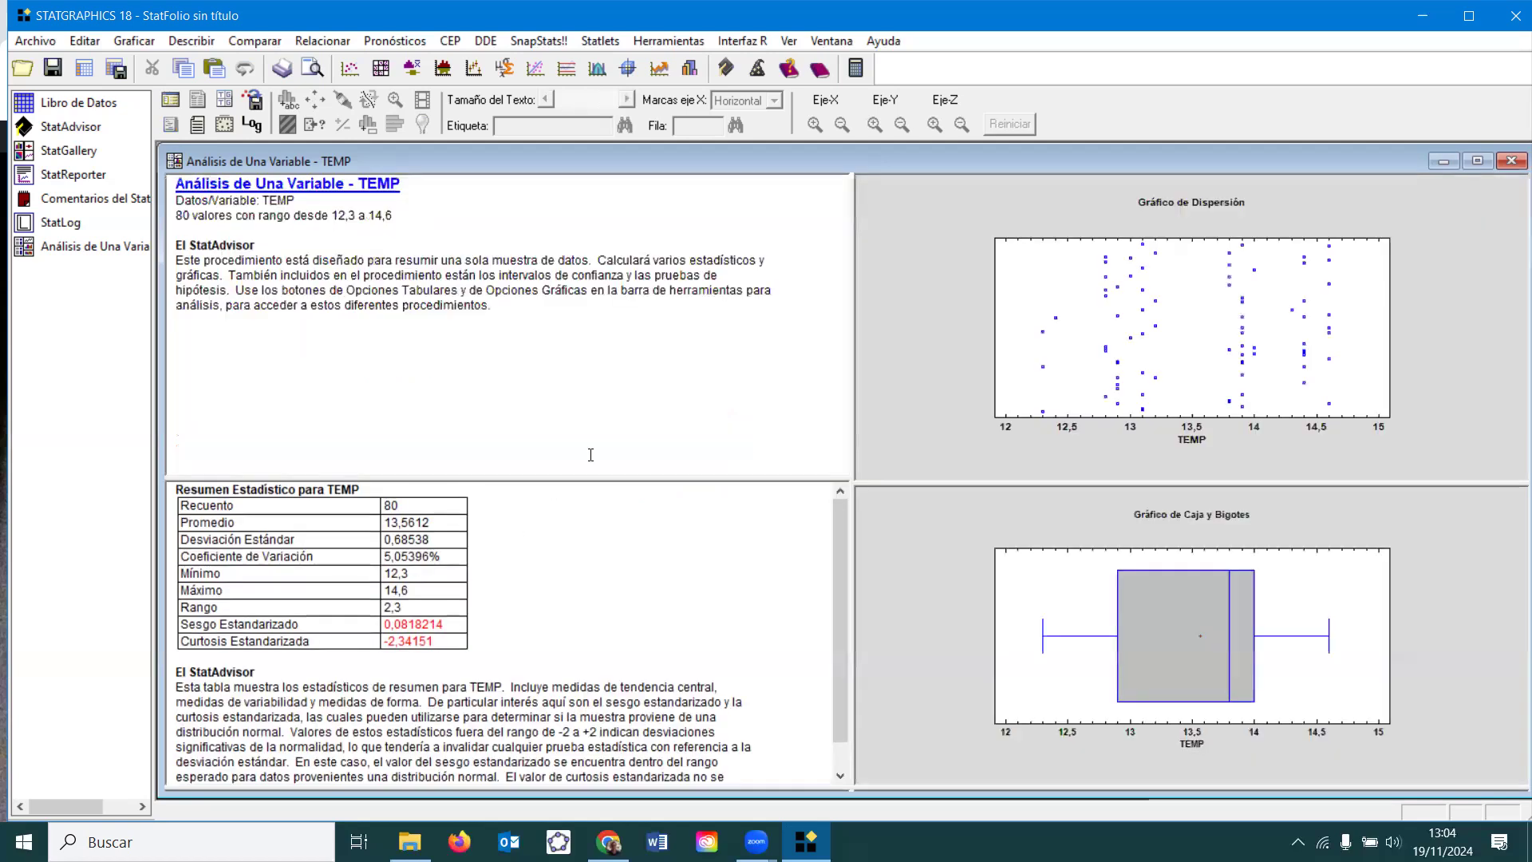
Change the data variable of the one-variable analysis to SAL and regenerate its tables and graphs
{"action": "left_click", "coordinate": [172, 103]}
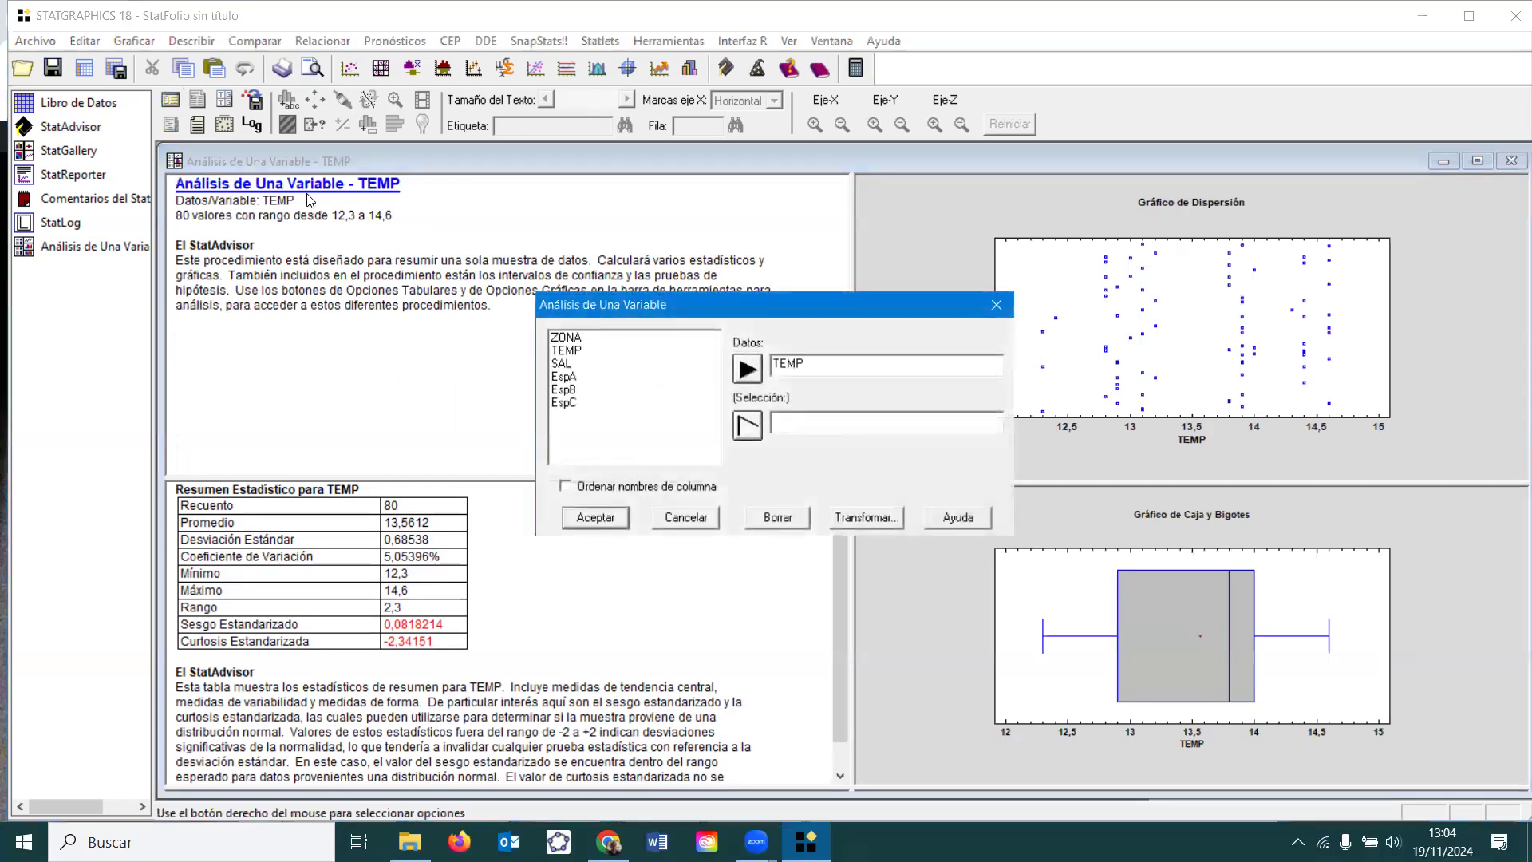
{"action": "left_click", "coordinate": [998, 308]}
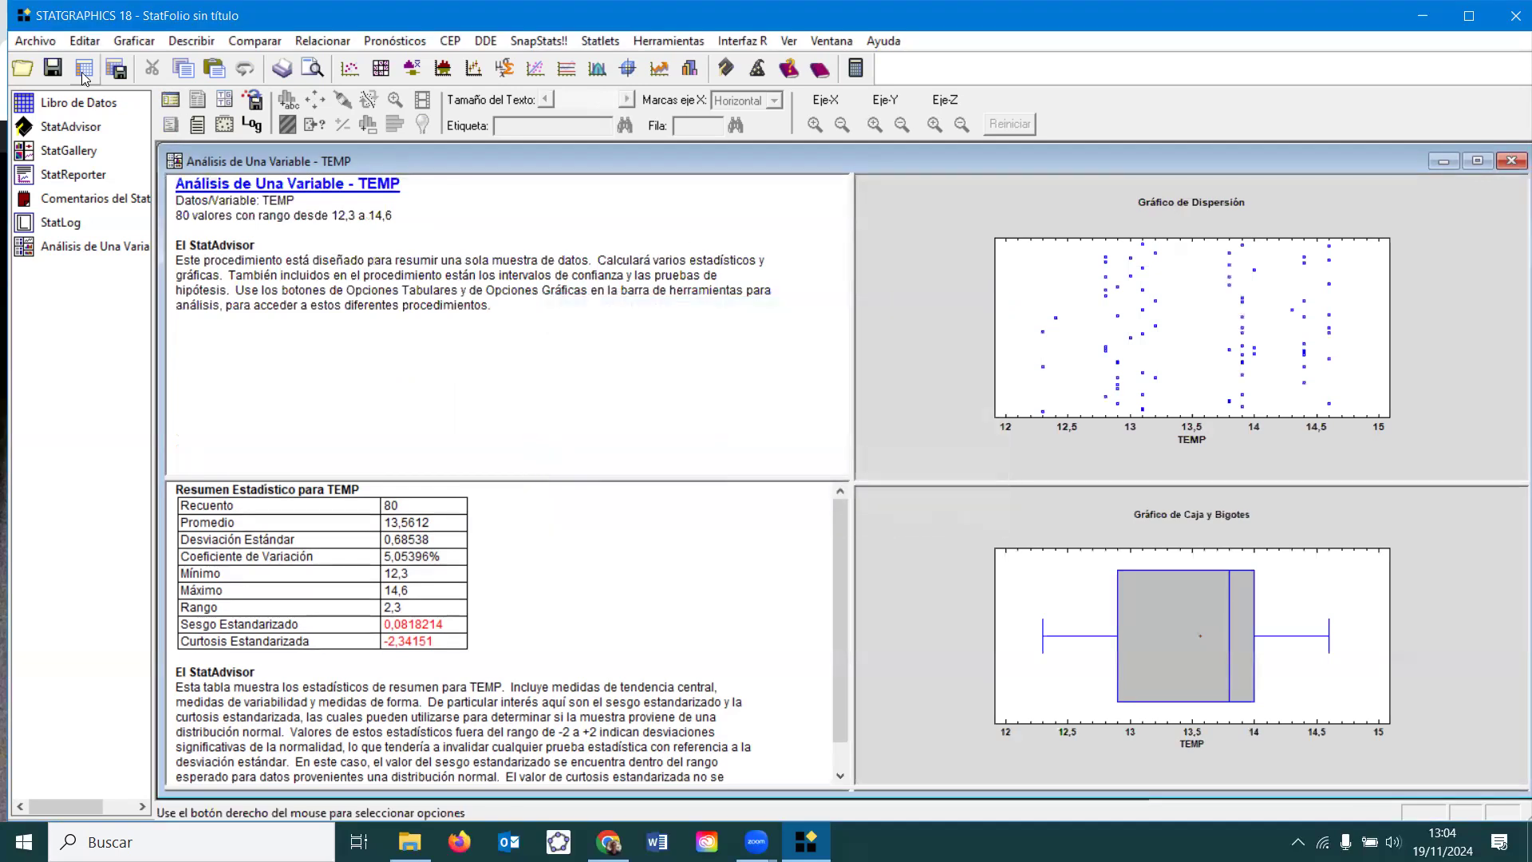
{"action": "left_click", "coordinate": [177, 103]}
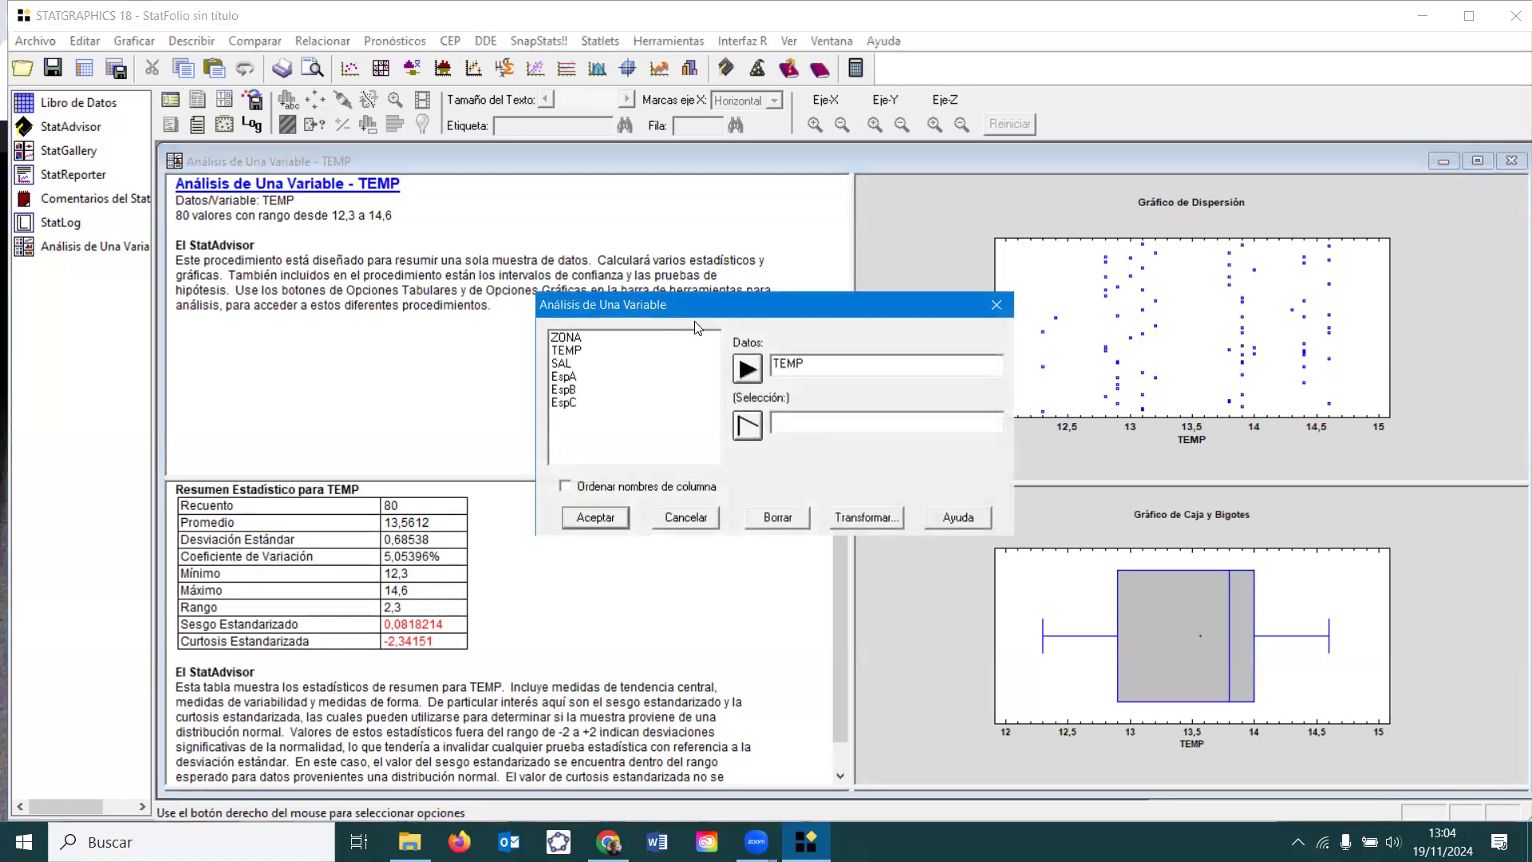
{"action": "left_click", "coordinate": [580, 364]}
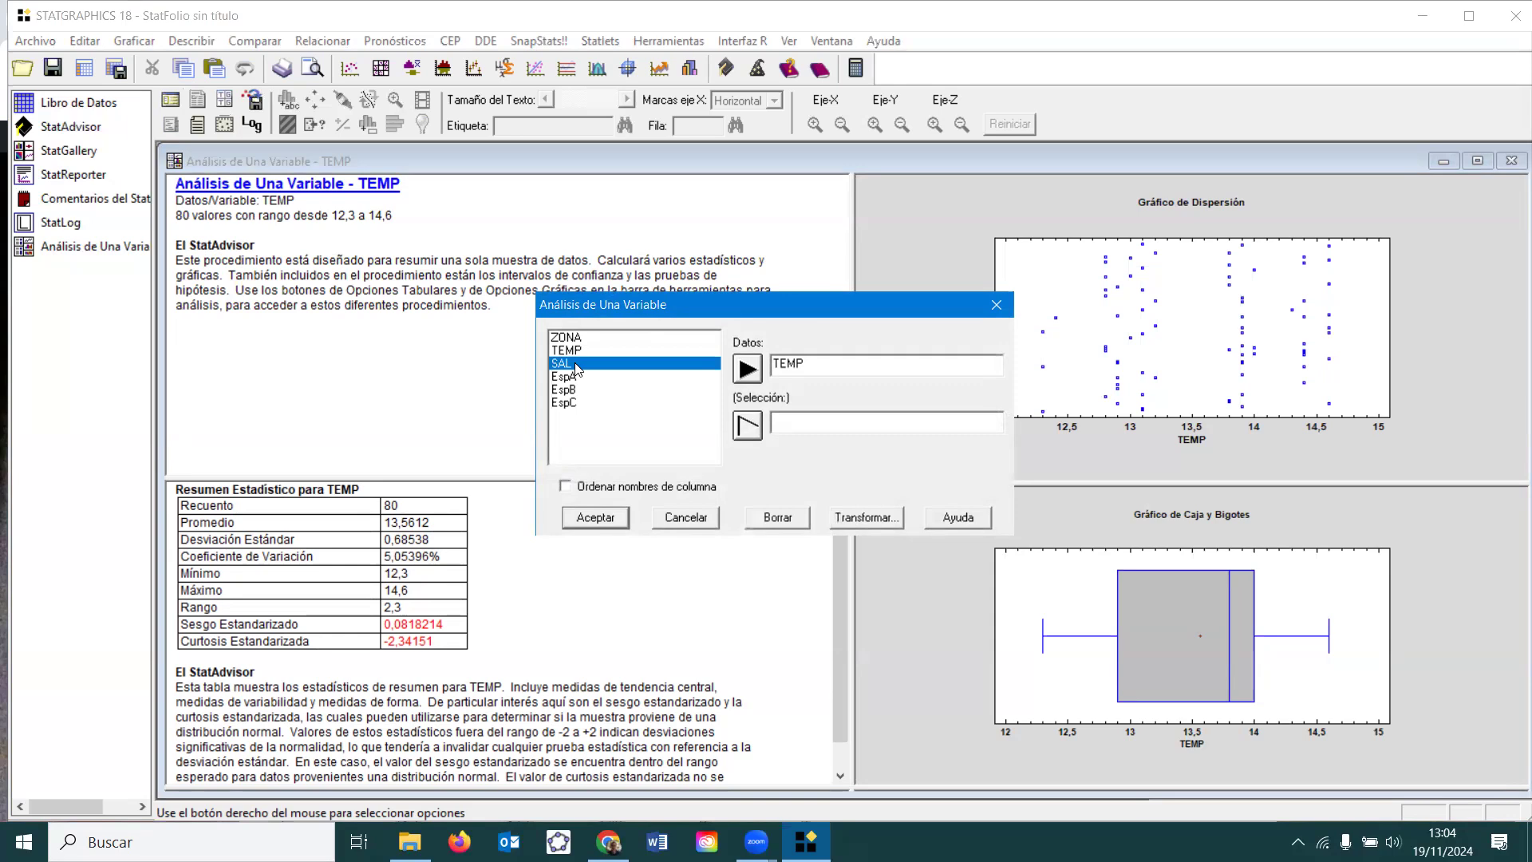
{"action": "left_click", "coordinate": [746, 368]}
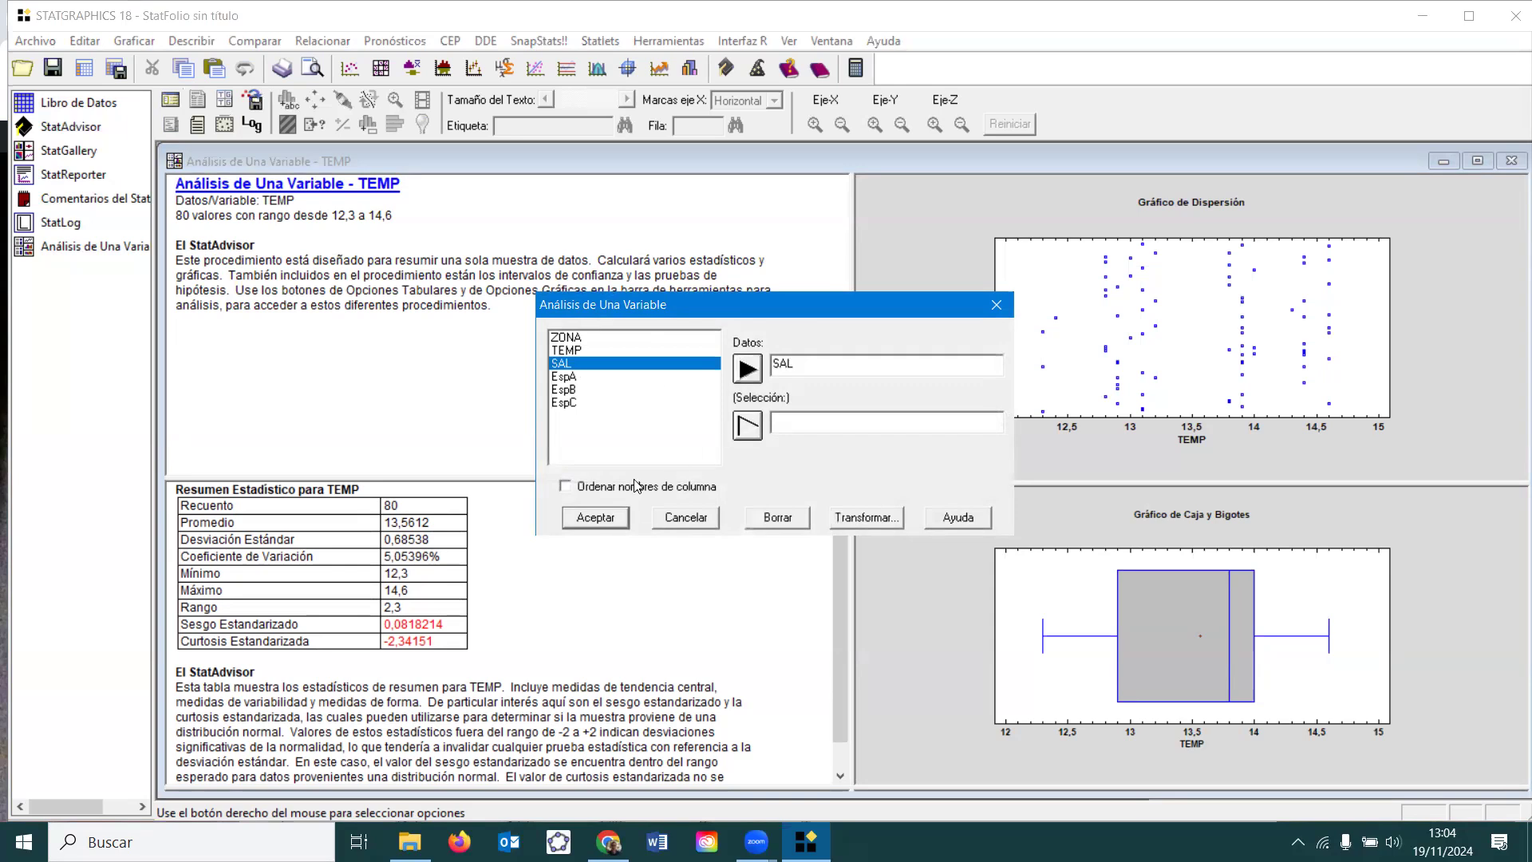
{"action": "left_click", "coordinate": [596, 517]}
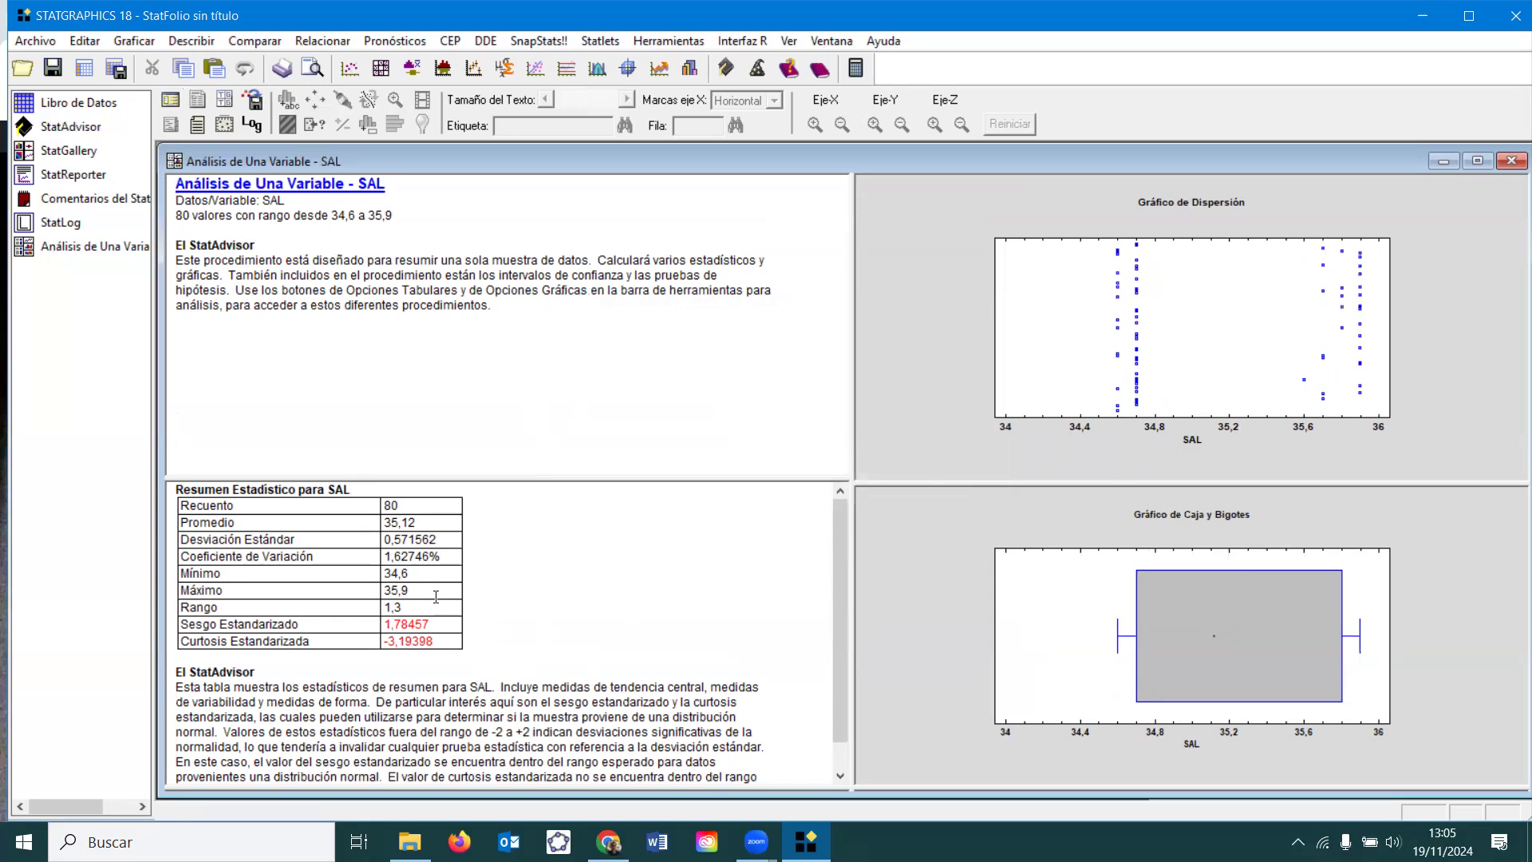
Restrict the SAL analysis to the rows meeting the selection condition ZONA=1
{"action": "left_click", "coordinate": [171, 100]}
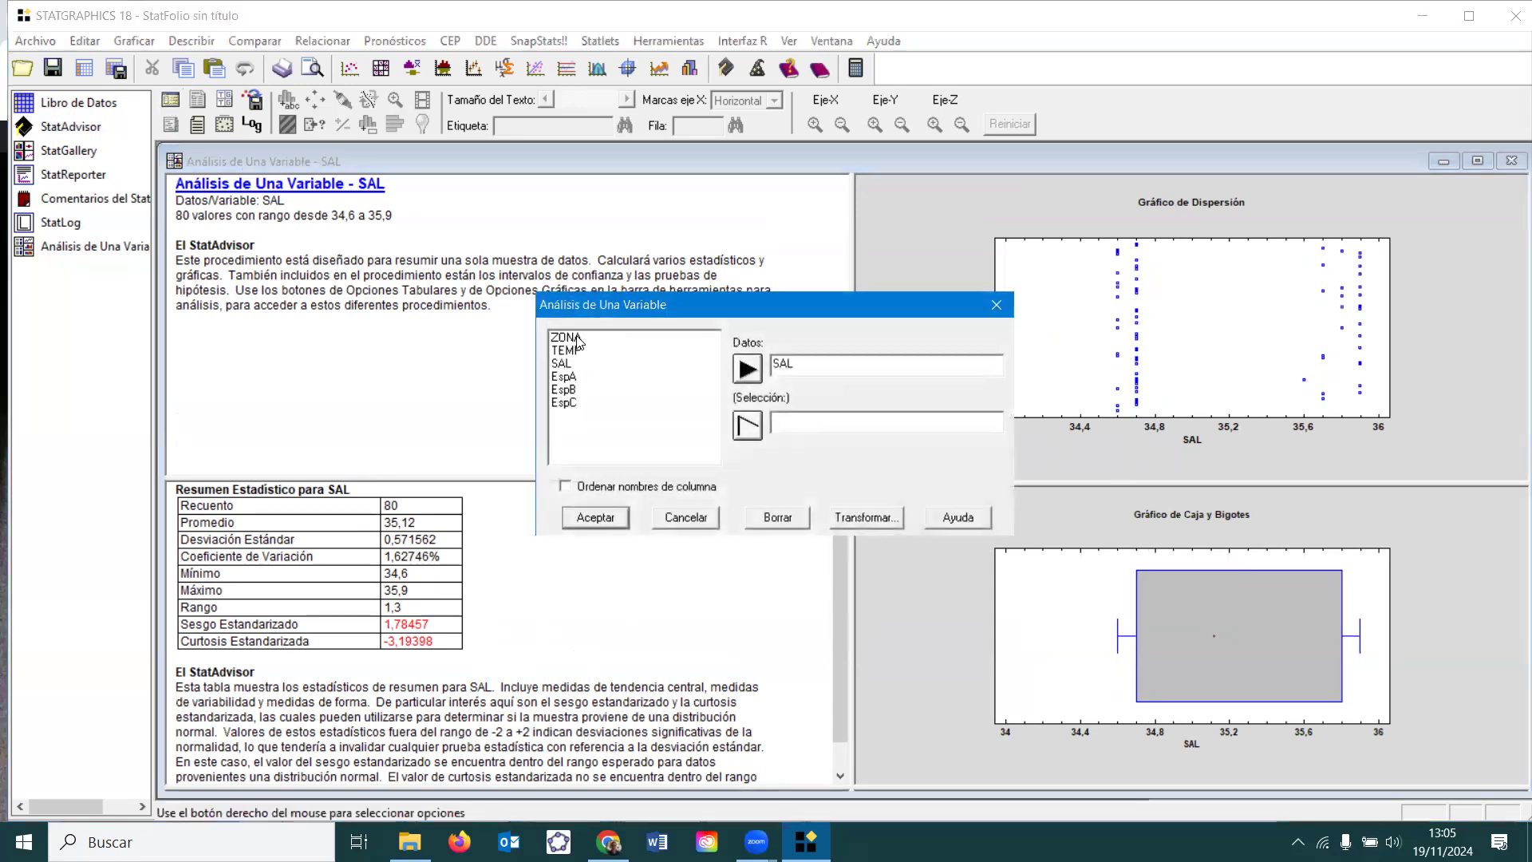
{"action": "left_click", "coordinate": [578, 339]}
{"action": "left_click", "coordinate": [747, 427]}
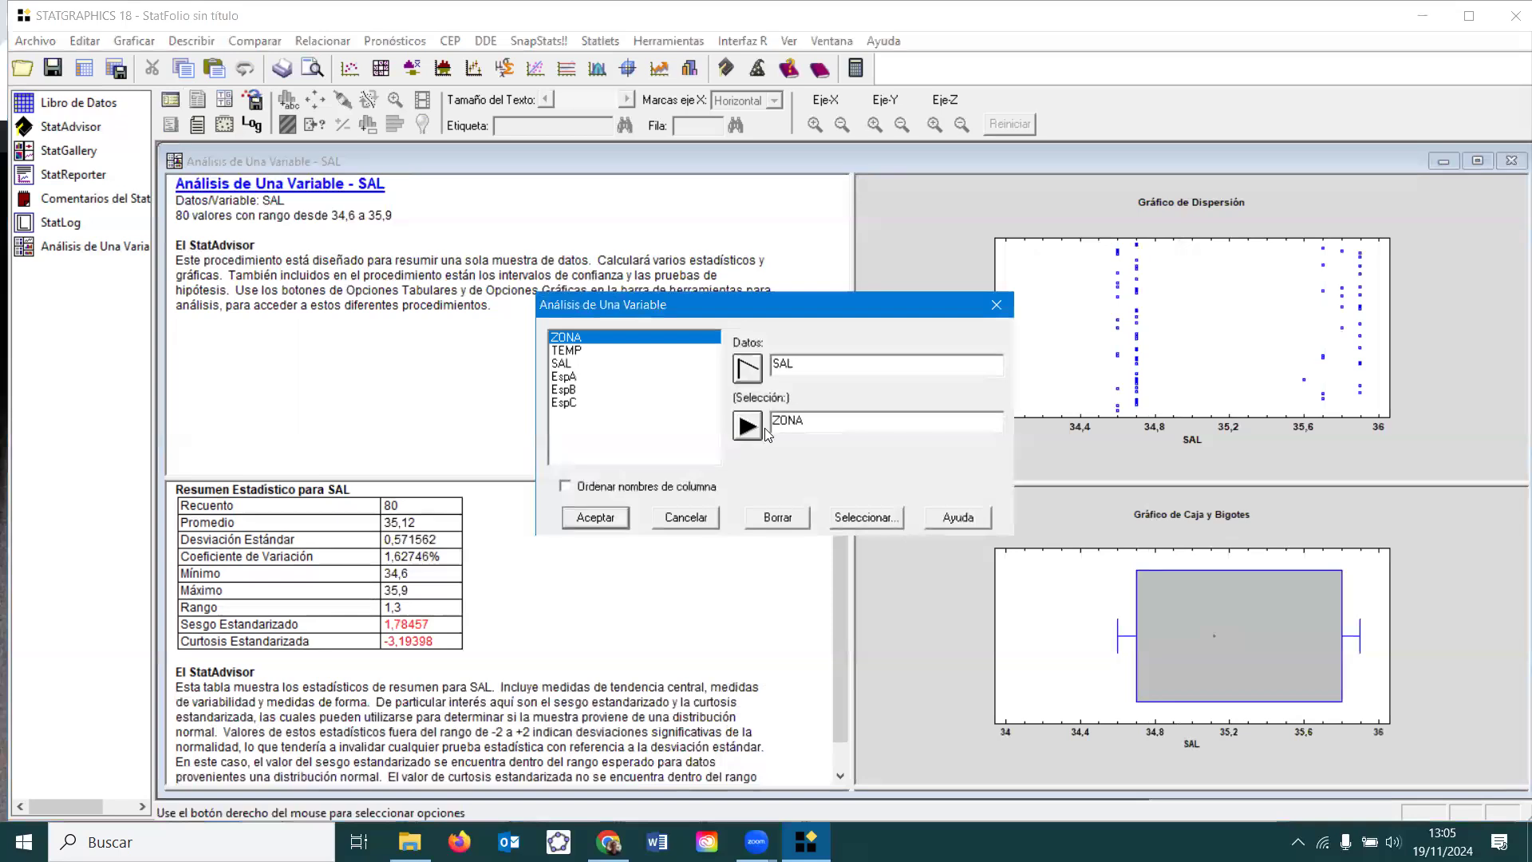
{"action": "left_click", "coordinate": [832, 416]}
{"action": "type", "text": "=1"}
{"action": "key", "text": "Return"}
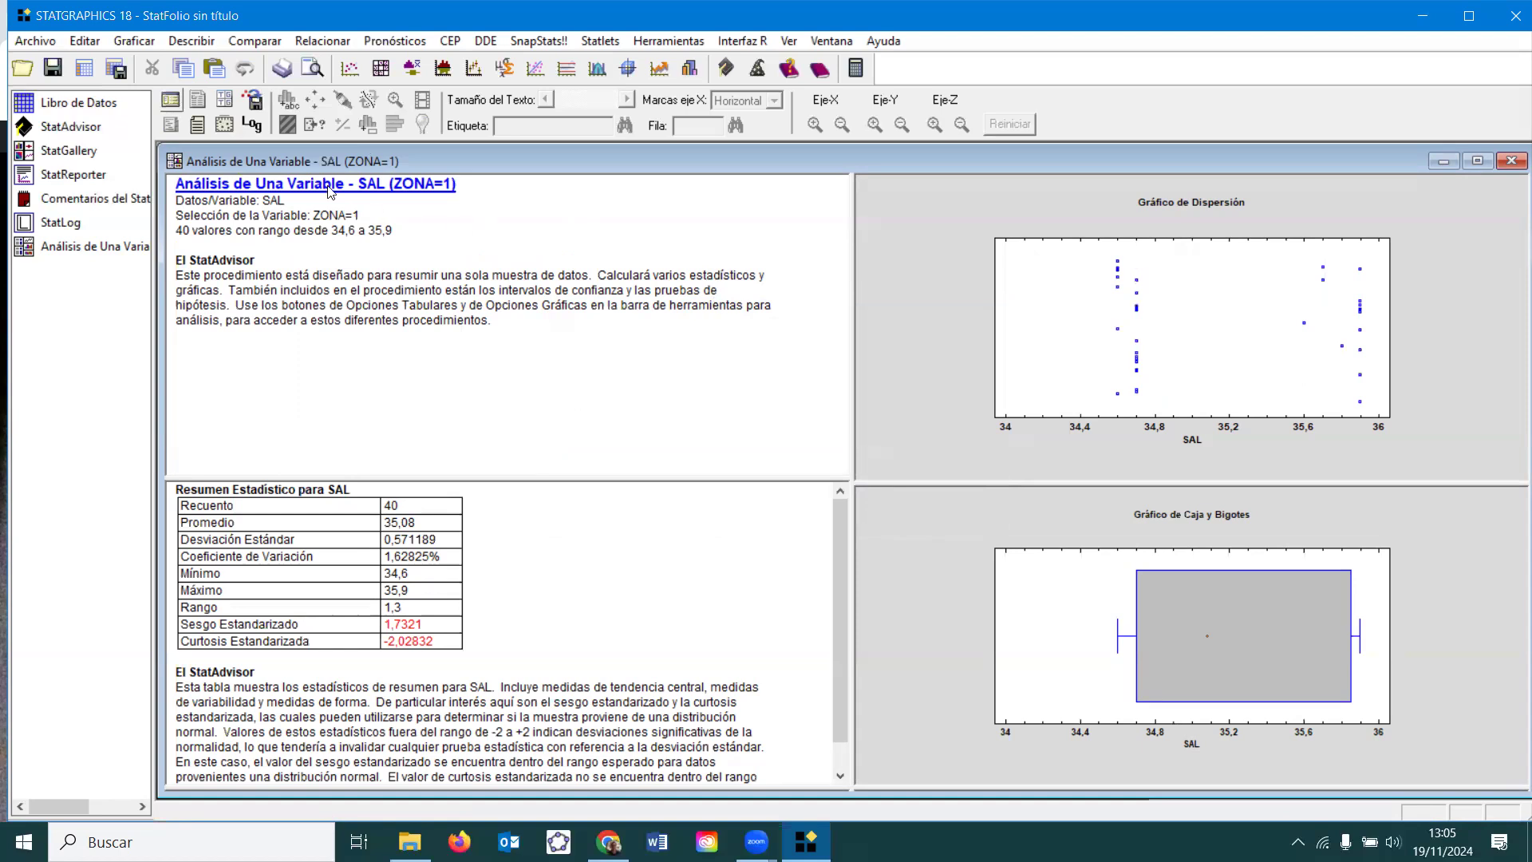
Clear the selection condition of the SAL analysis and regenerate it for all rows
{"action": "left_click", "coordinate": [172, 100]}
{"action": "left_click", "coordinate": [827, 418]}
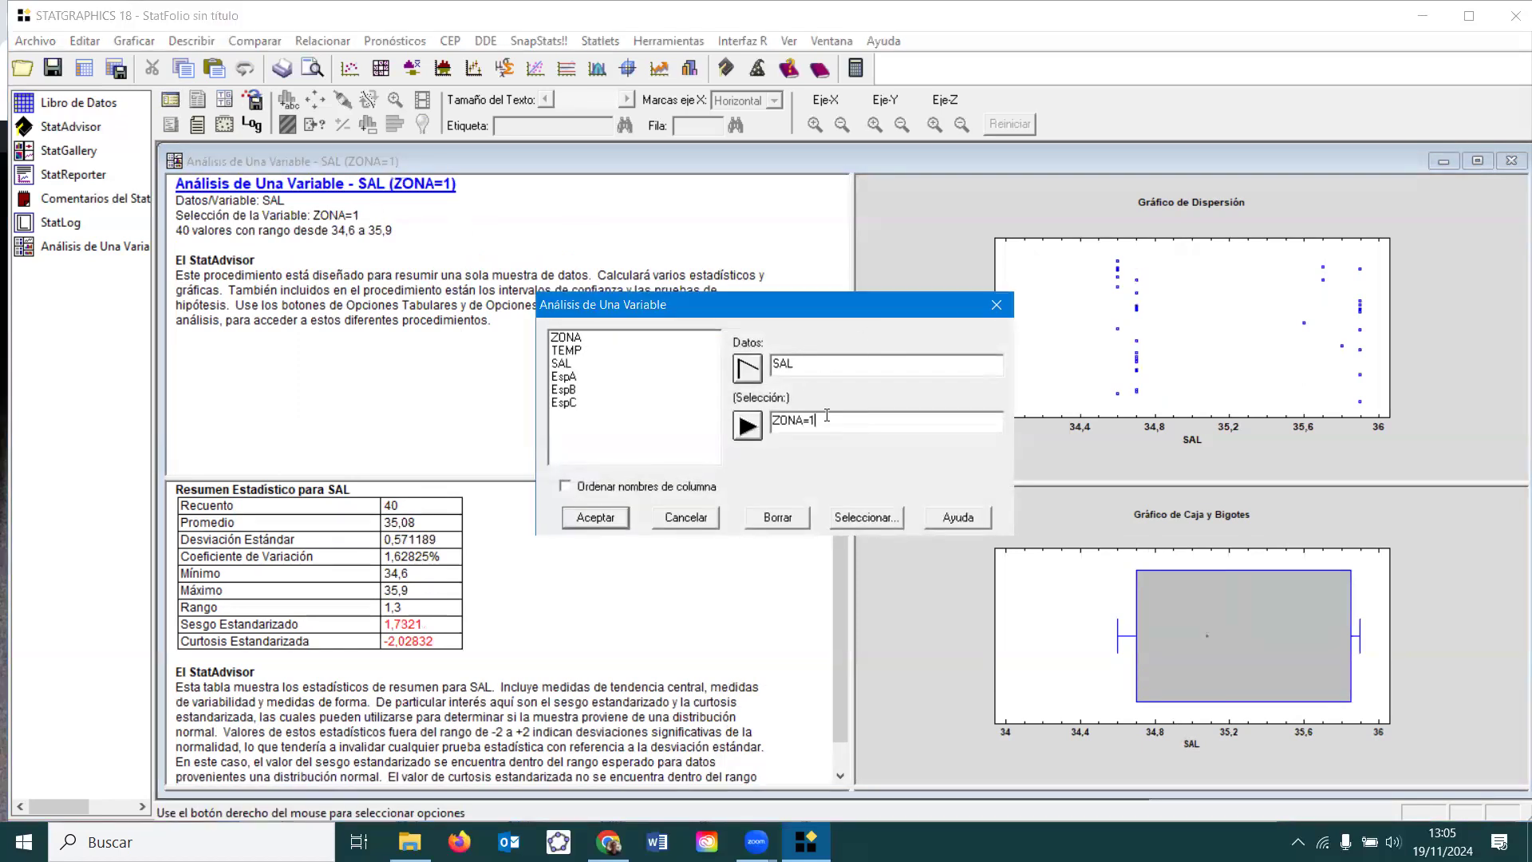
{"action": "key", "text": "BackSpace"}
{"action": "key", "text": "BackSpace"}
{"action": "key", "text": "BackSpace"}
{"action": "key", "text": "BackSpace"}
{"action": "key", "text": "BackSpace"}
{"action": "key", "text": "BackSpace"}
{"action": "left_click", "coordinate": [607, 517]}
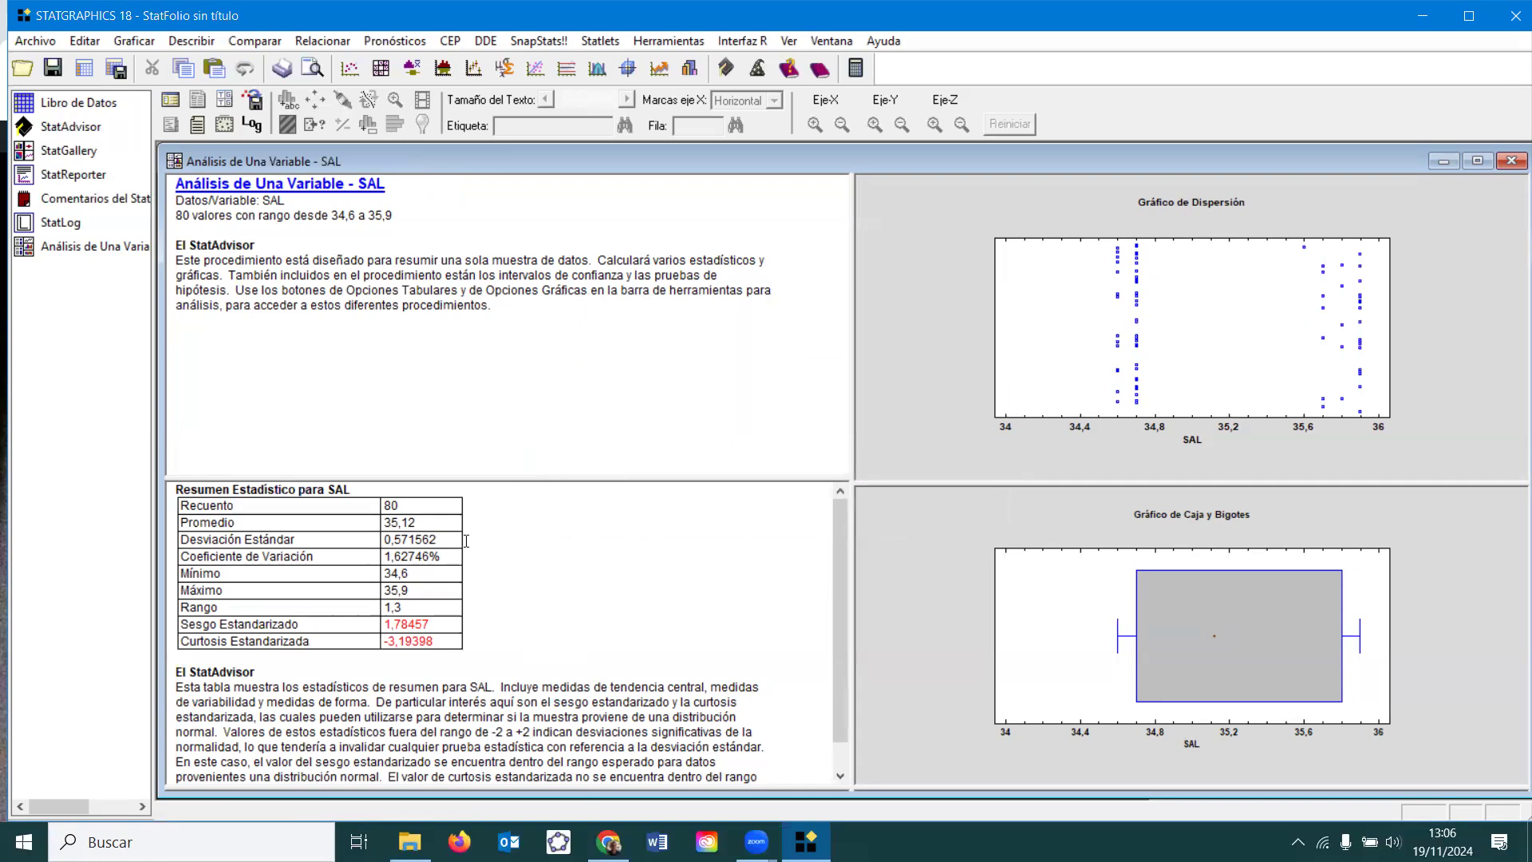
Add the median, lower and upper quartiles and interquartile range to SAL's statistical summary, and remove the coefficient of variation
{"action": "double_click", "coordinate": [543, 590]}
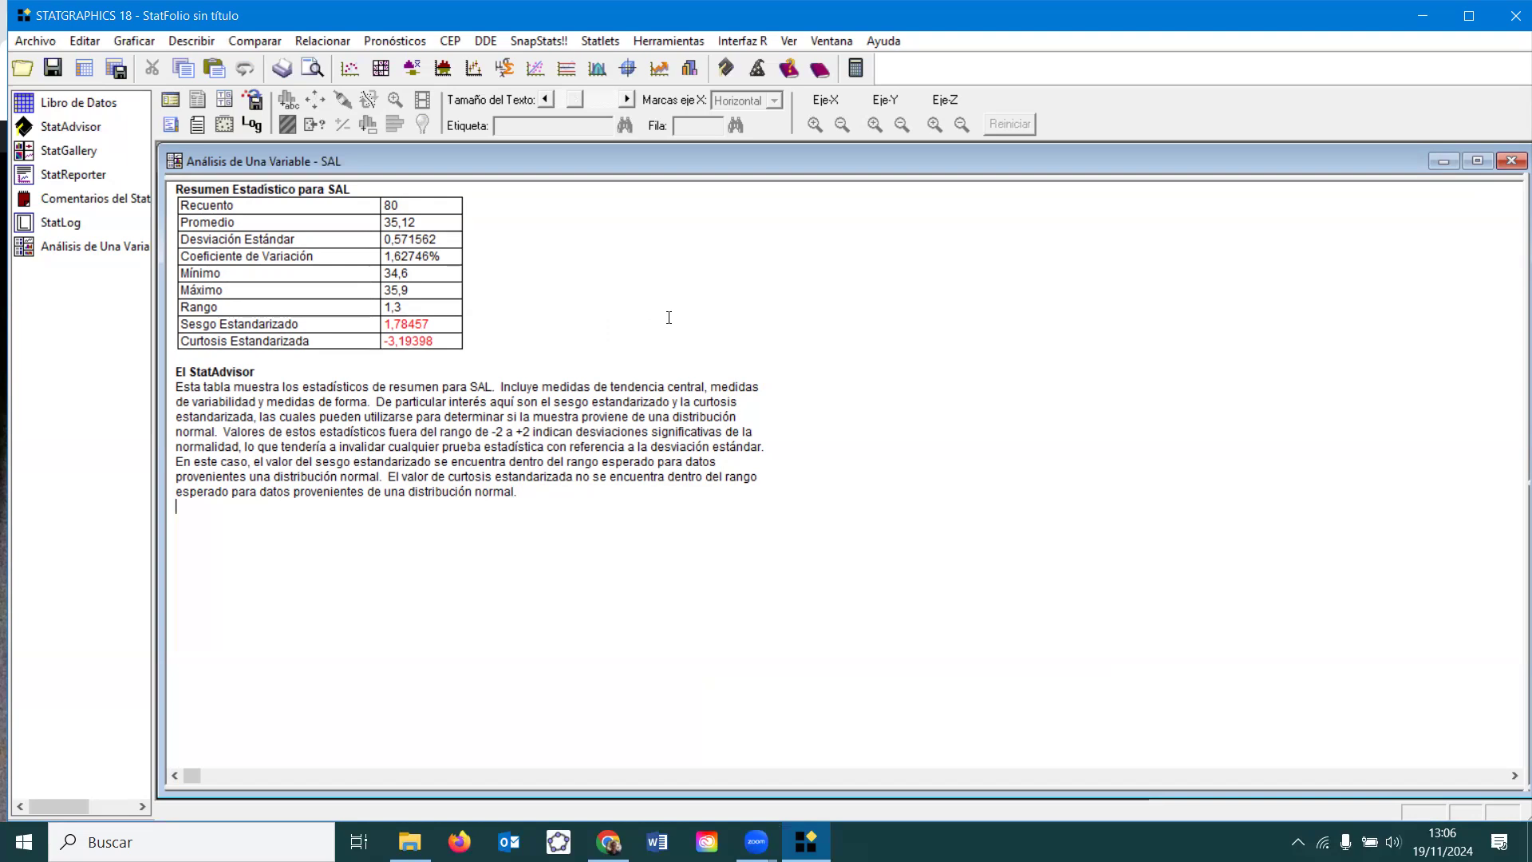
{"action": "right_click", "coordinate": [659, 274]}
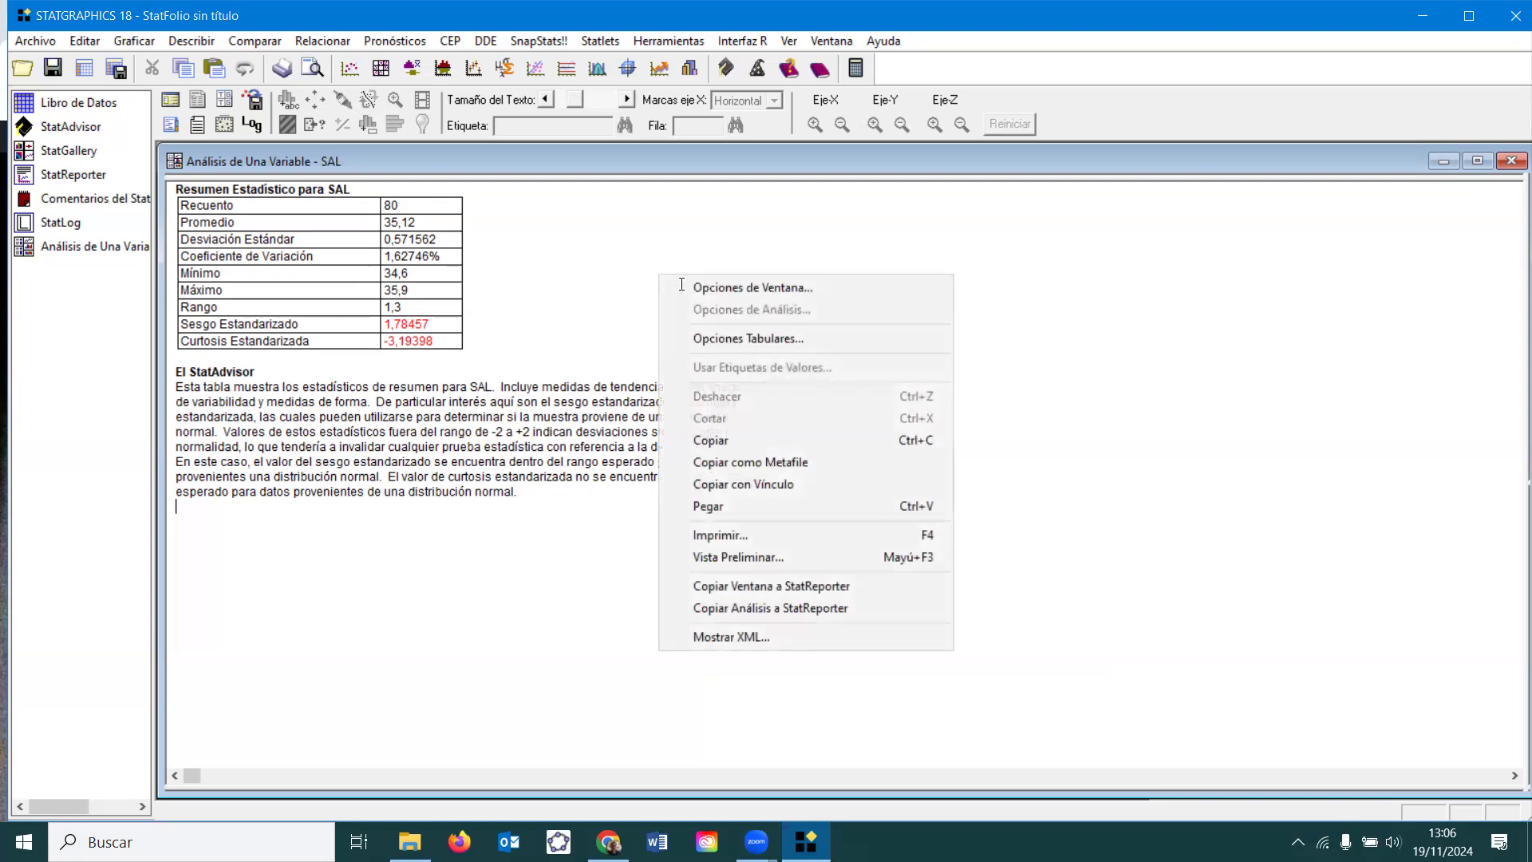
{"action": "left_click", "coordinate": [728, 289]}
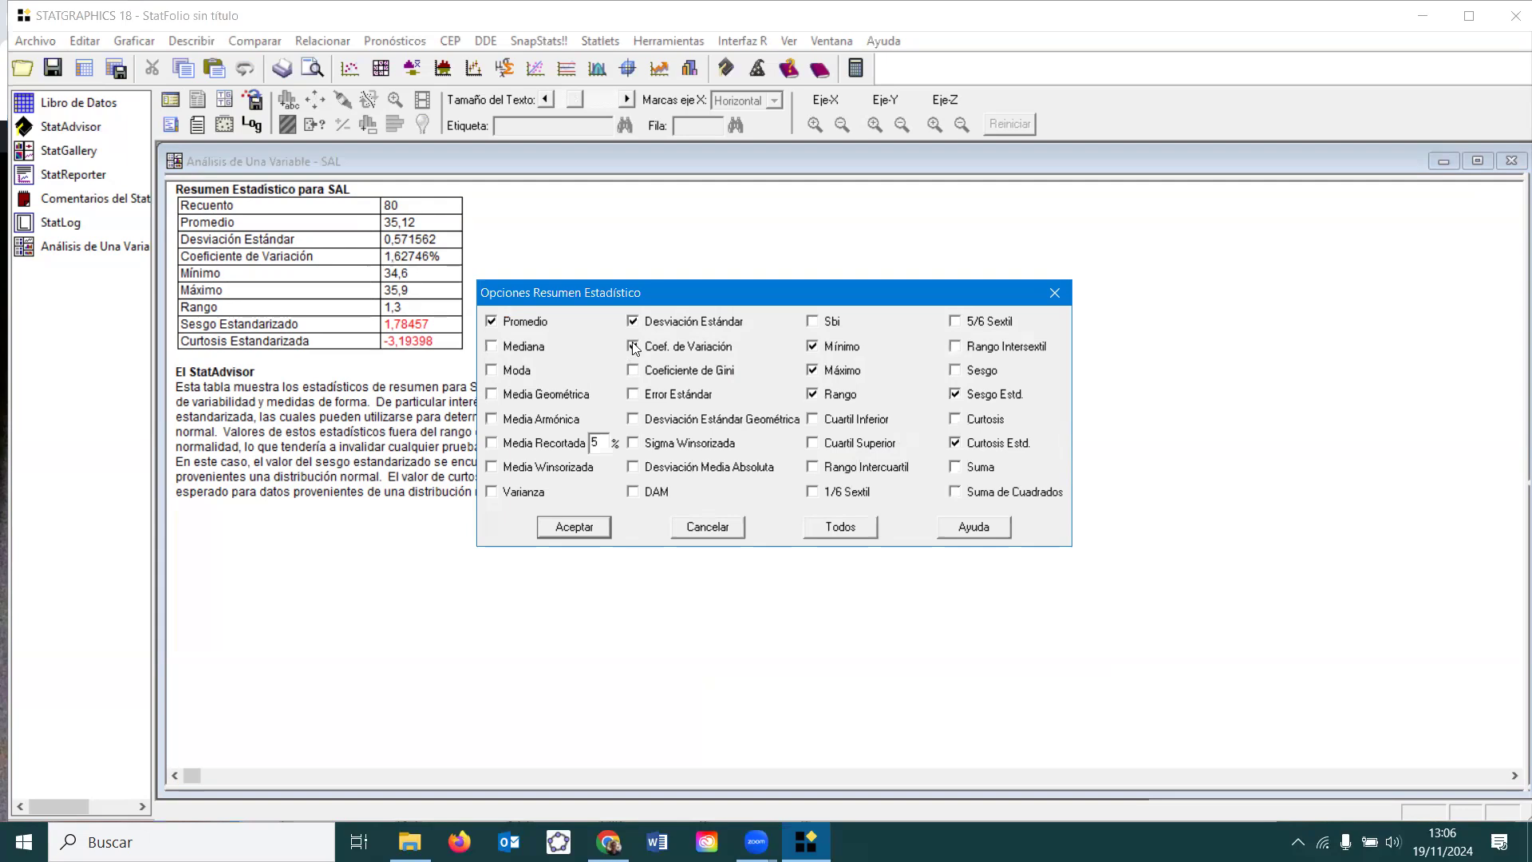
{"action": "left_click", "coordinate": [491, 347]}
{"action": "left_click", "coordinate": [579, 524]}
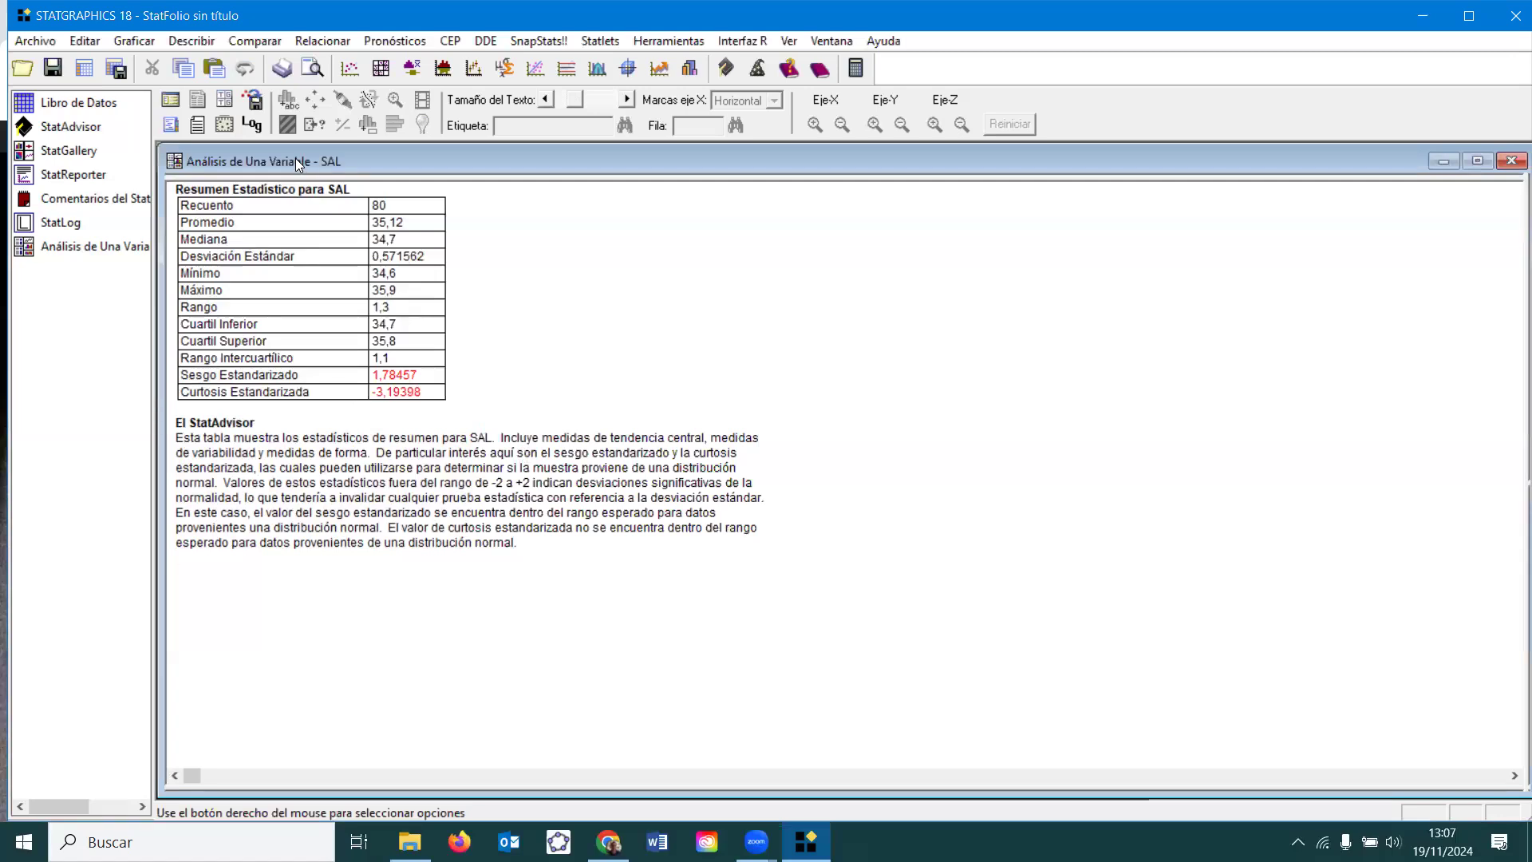
Change the data variable of the one-variable analysis to EspA and regenerate the results
{"action": "left_click", "coordinate": [174, 101]}
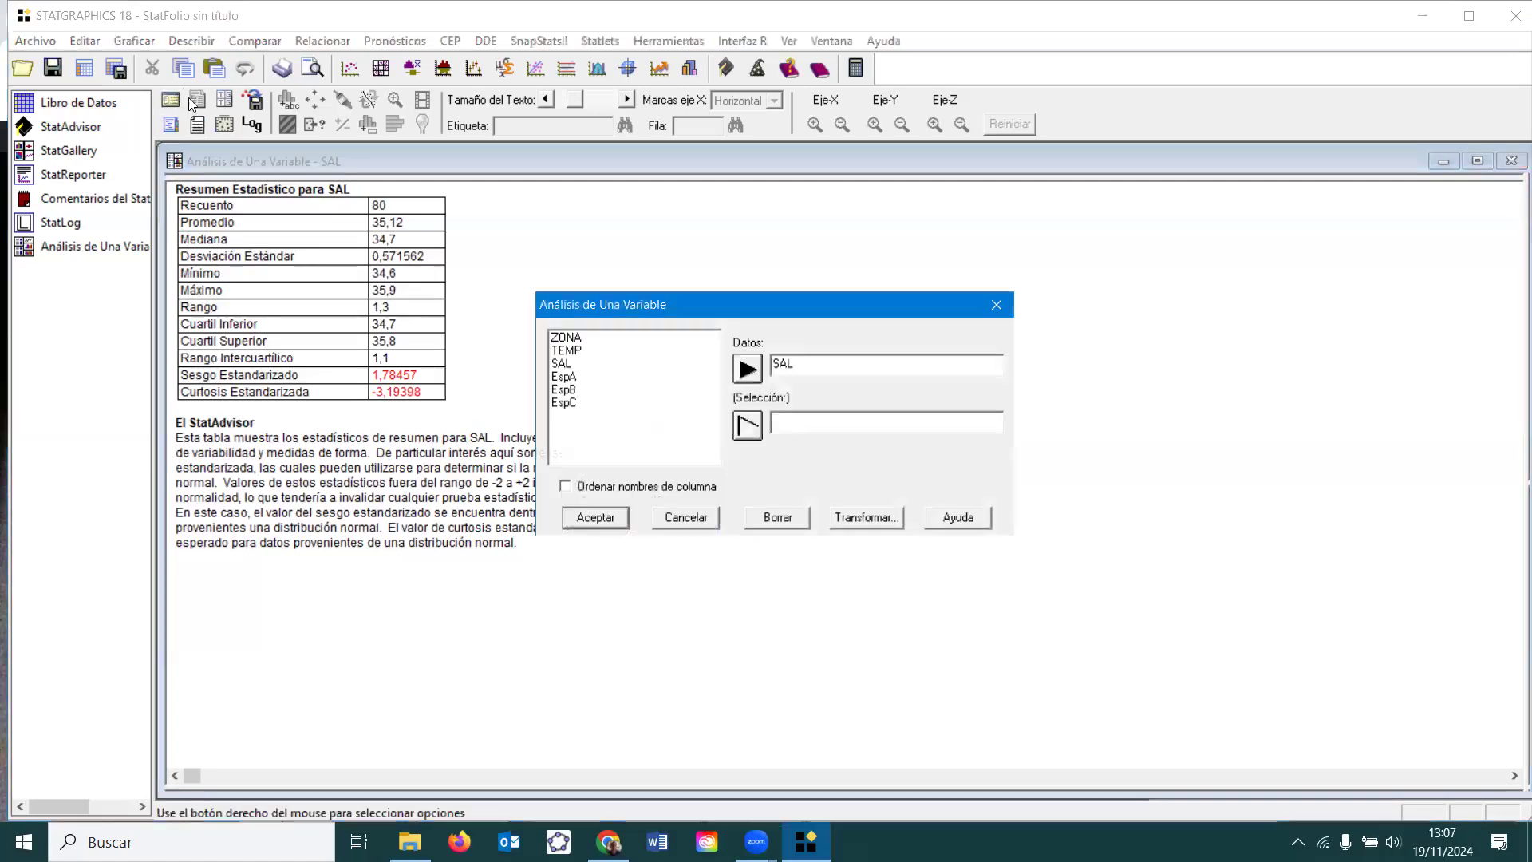
{"action": "left_click", "coordinate": [586, 378]}
{"action": "left_click", "coordinate": [748, 370]}
{"action": "left_click", "coordinate": [598, 519]}
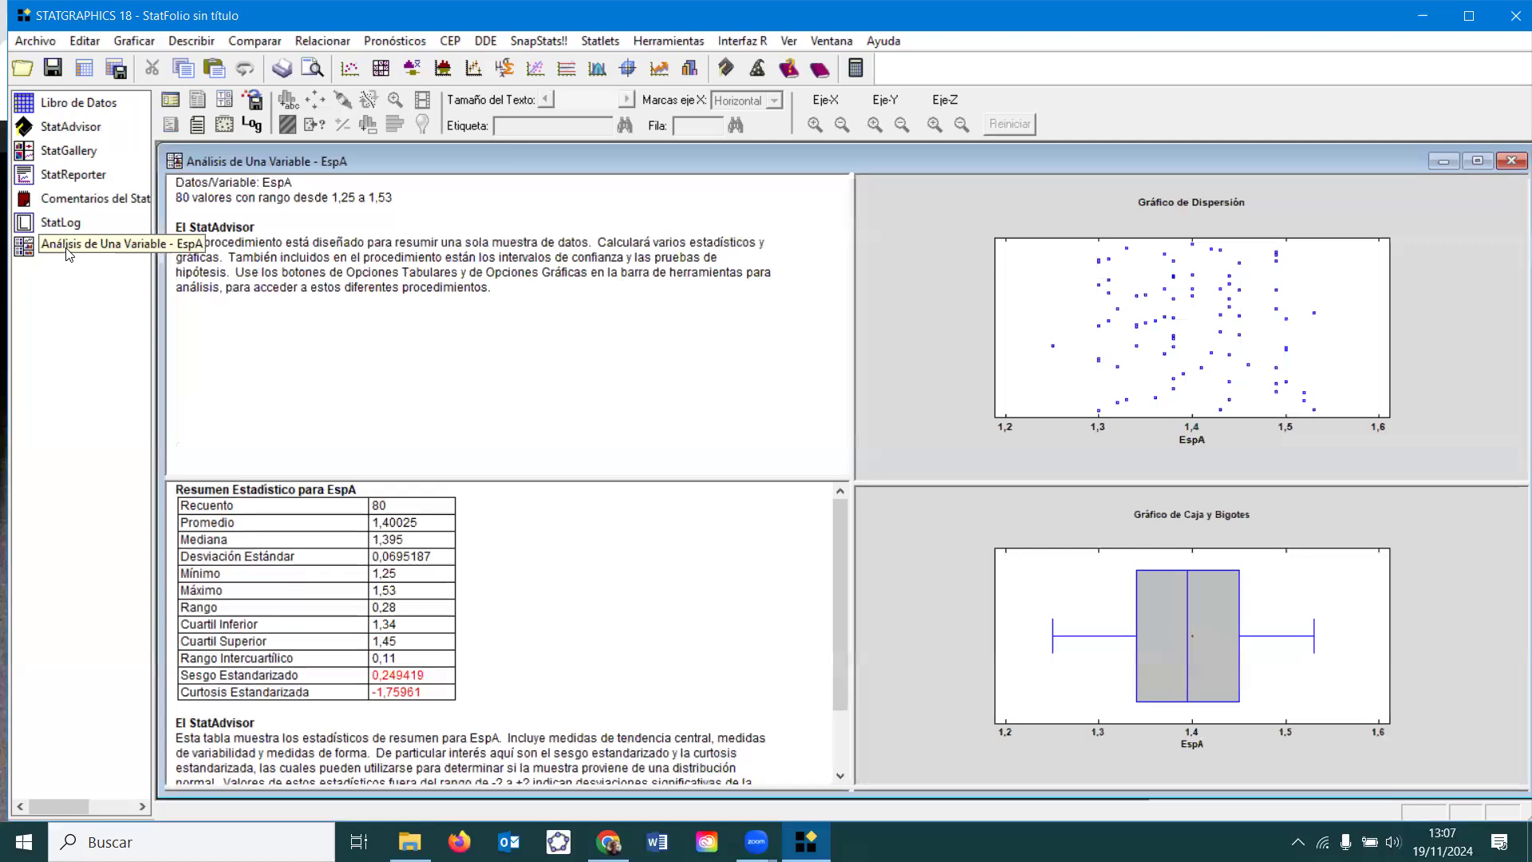
Minimize the EspA analysis to see the data sheet, reopen it from the list of analyses and minimize it again
{"action": "left_click", "coordinate": [1441, 162]}
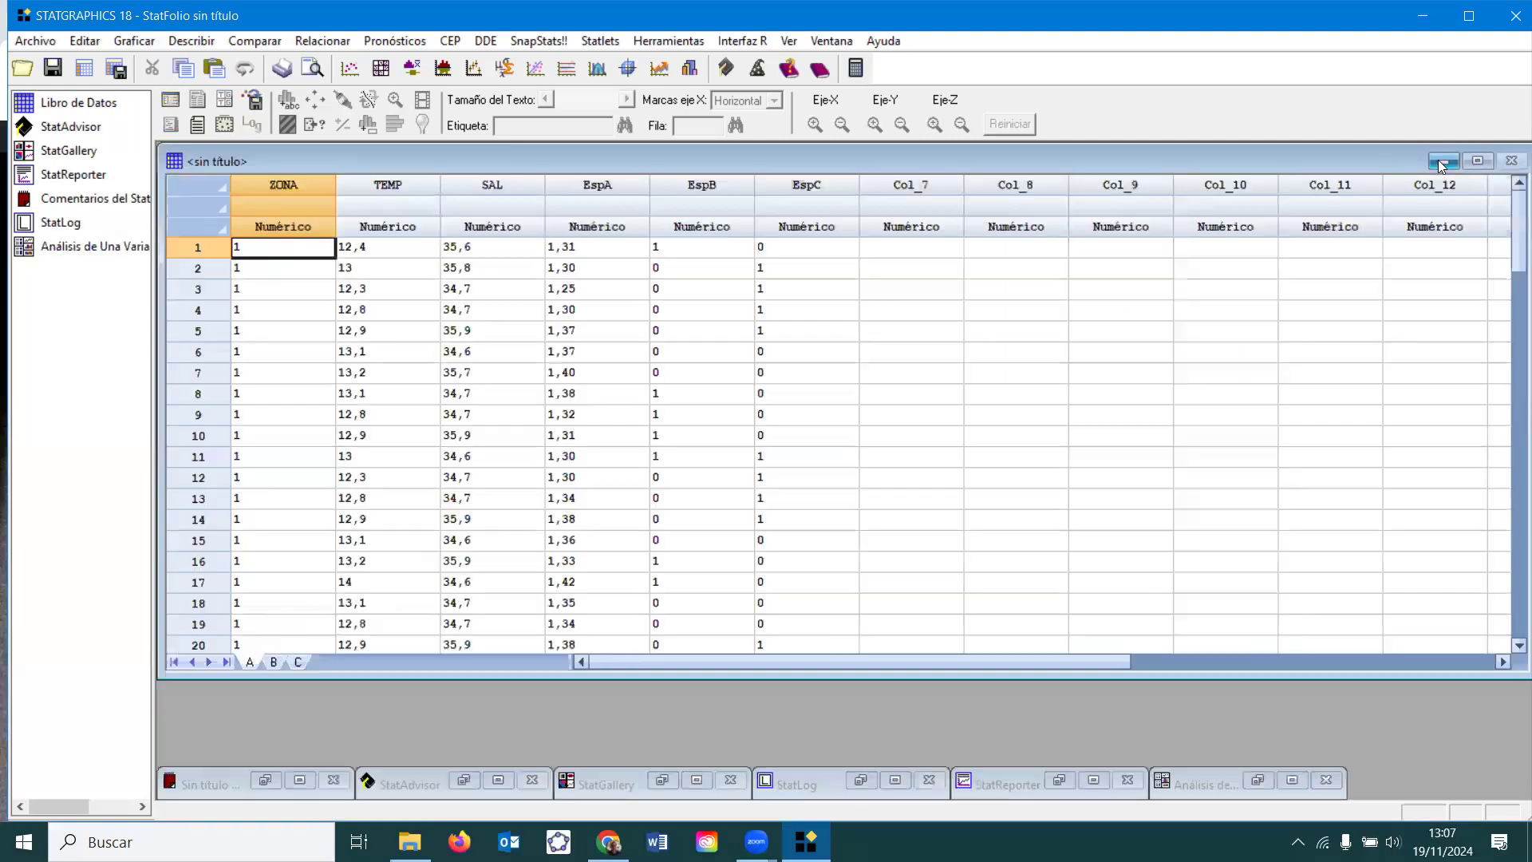
{"action": "left_click", "coordinate": [77, 254]}
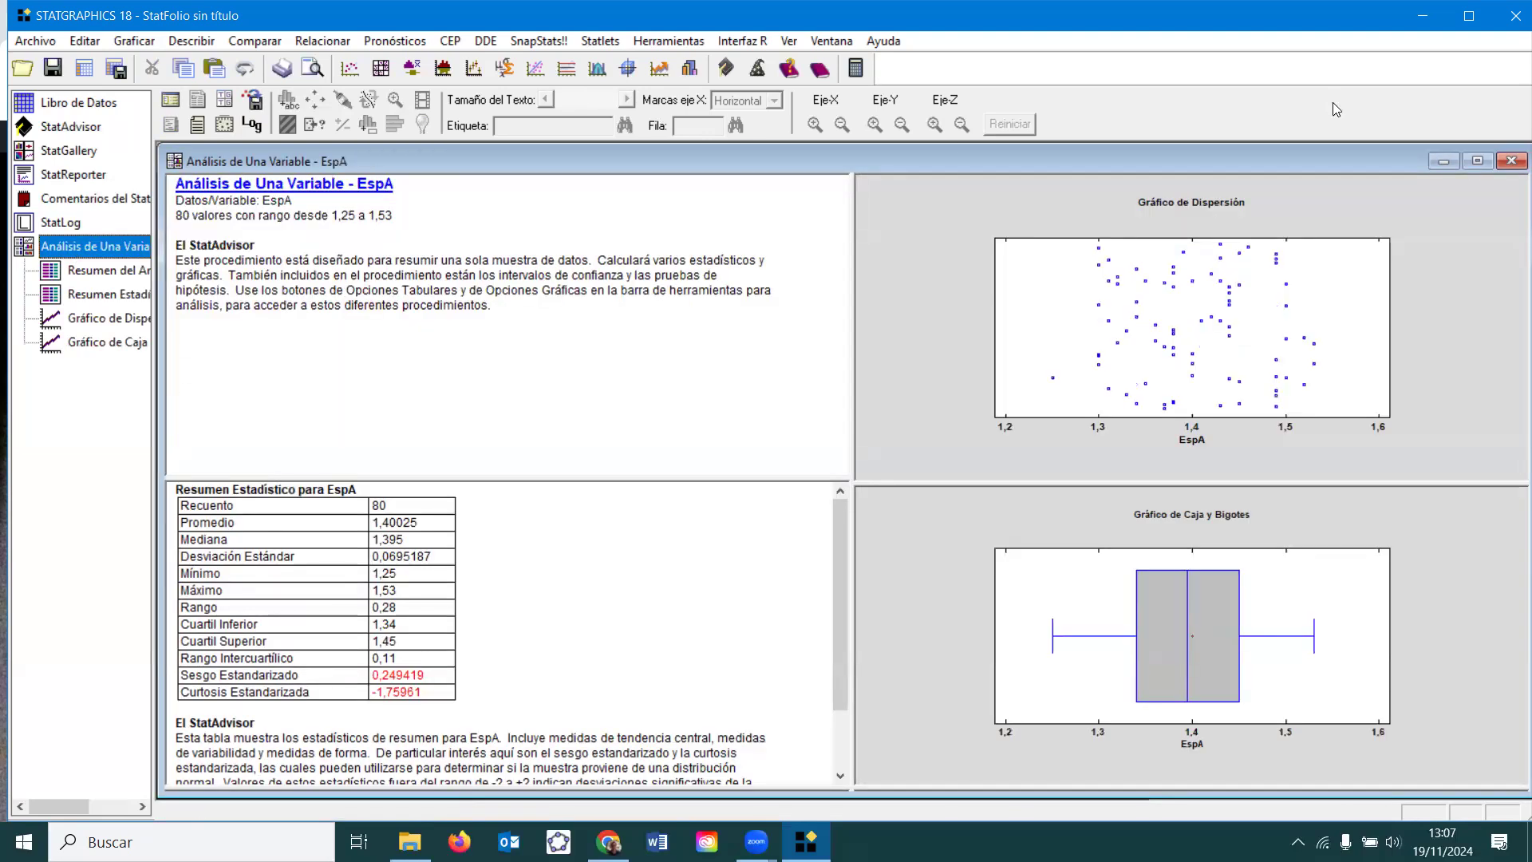
{"action": "left_click", "coordinate": [1444, 162]}
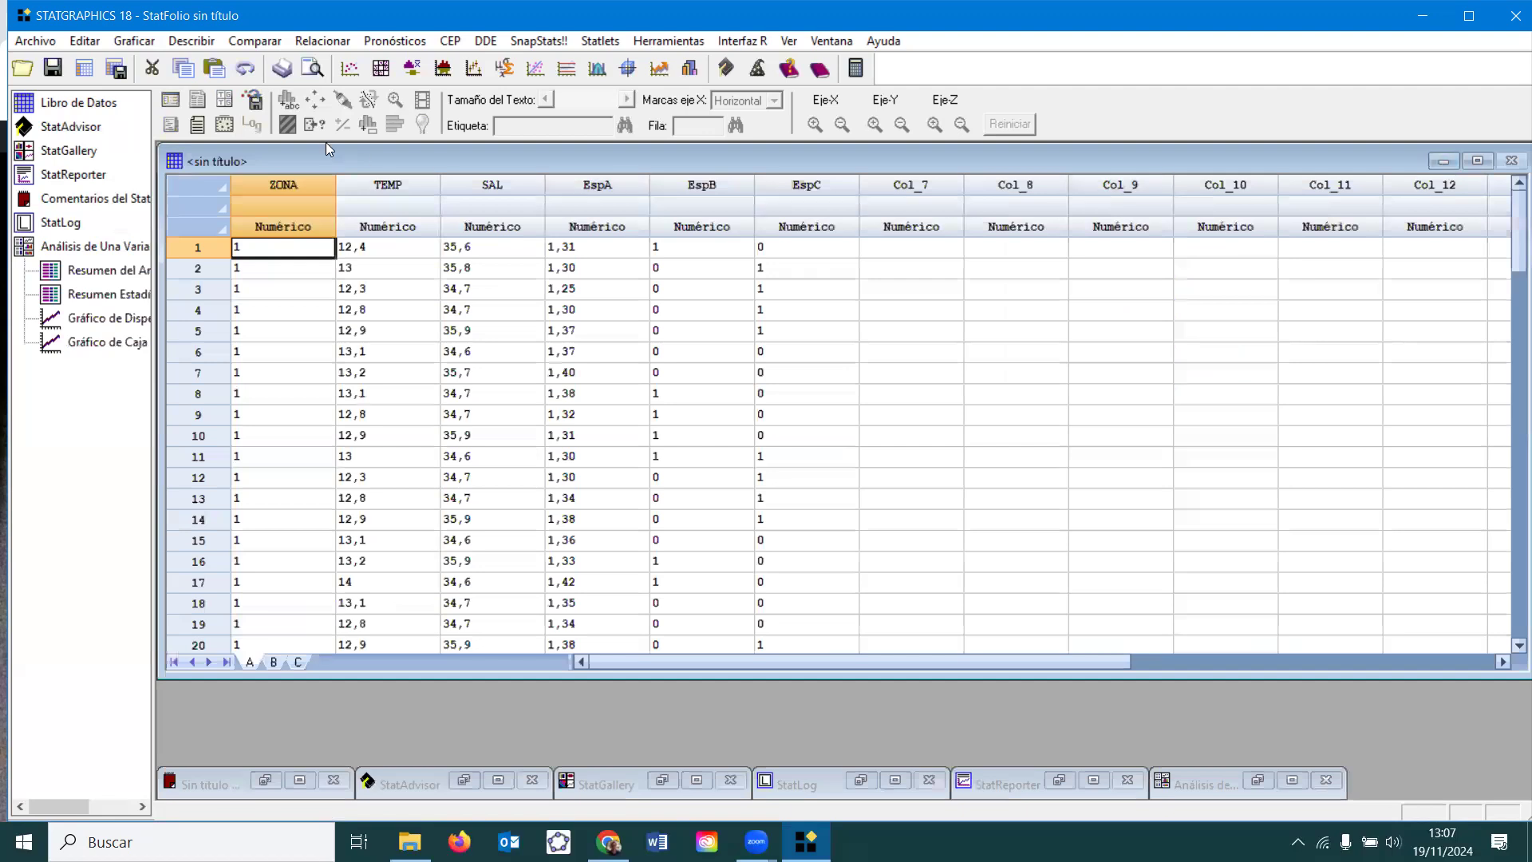
Create a Tabulación of the categorical variable EspB with analysis summary, frequency table, bar chart and pie chart
{"action": "left_click", "coordinate": [193, 44]}
{"action": "mouse_move", "coordinate": [194, 89]}
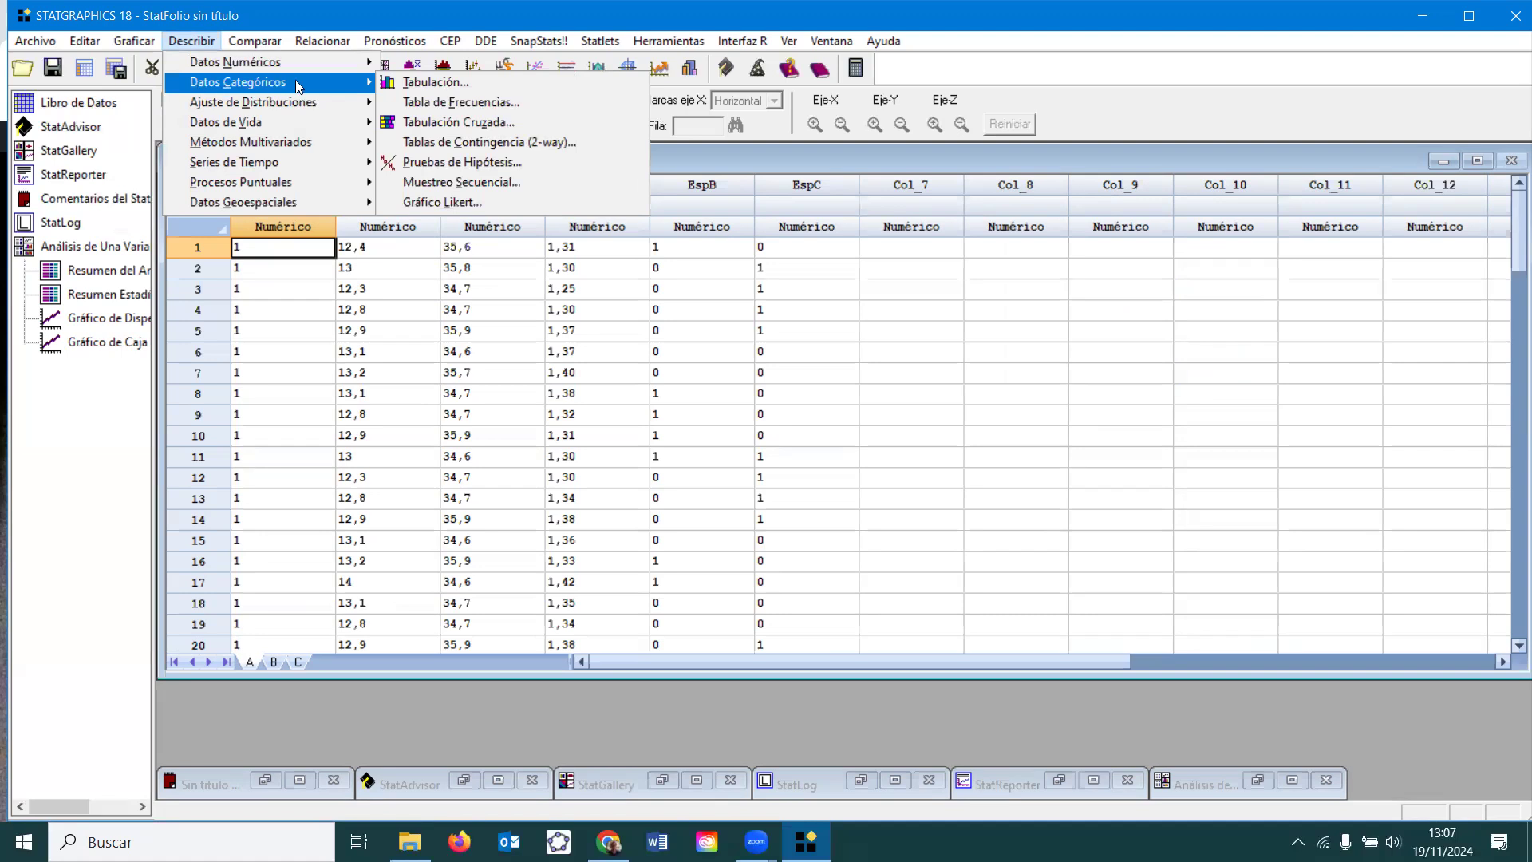
{"action": "left_click", "coordinate": [411, 83]}
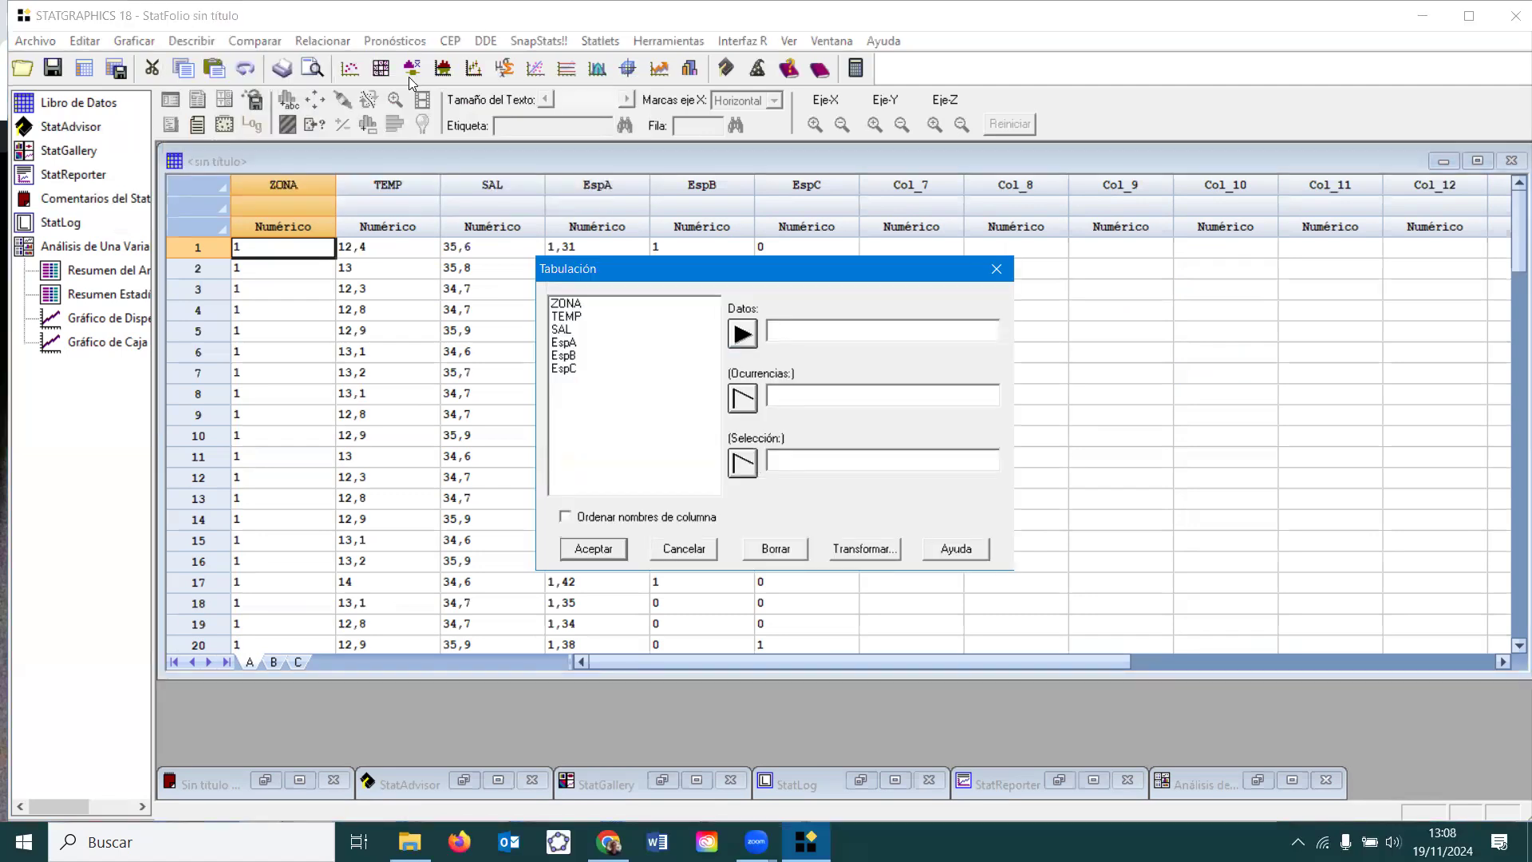
{"action": "left_click", "coordinate": [586, 357]}
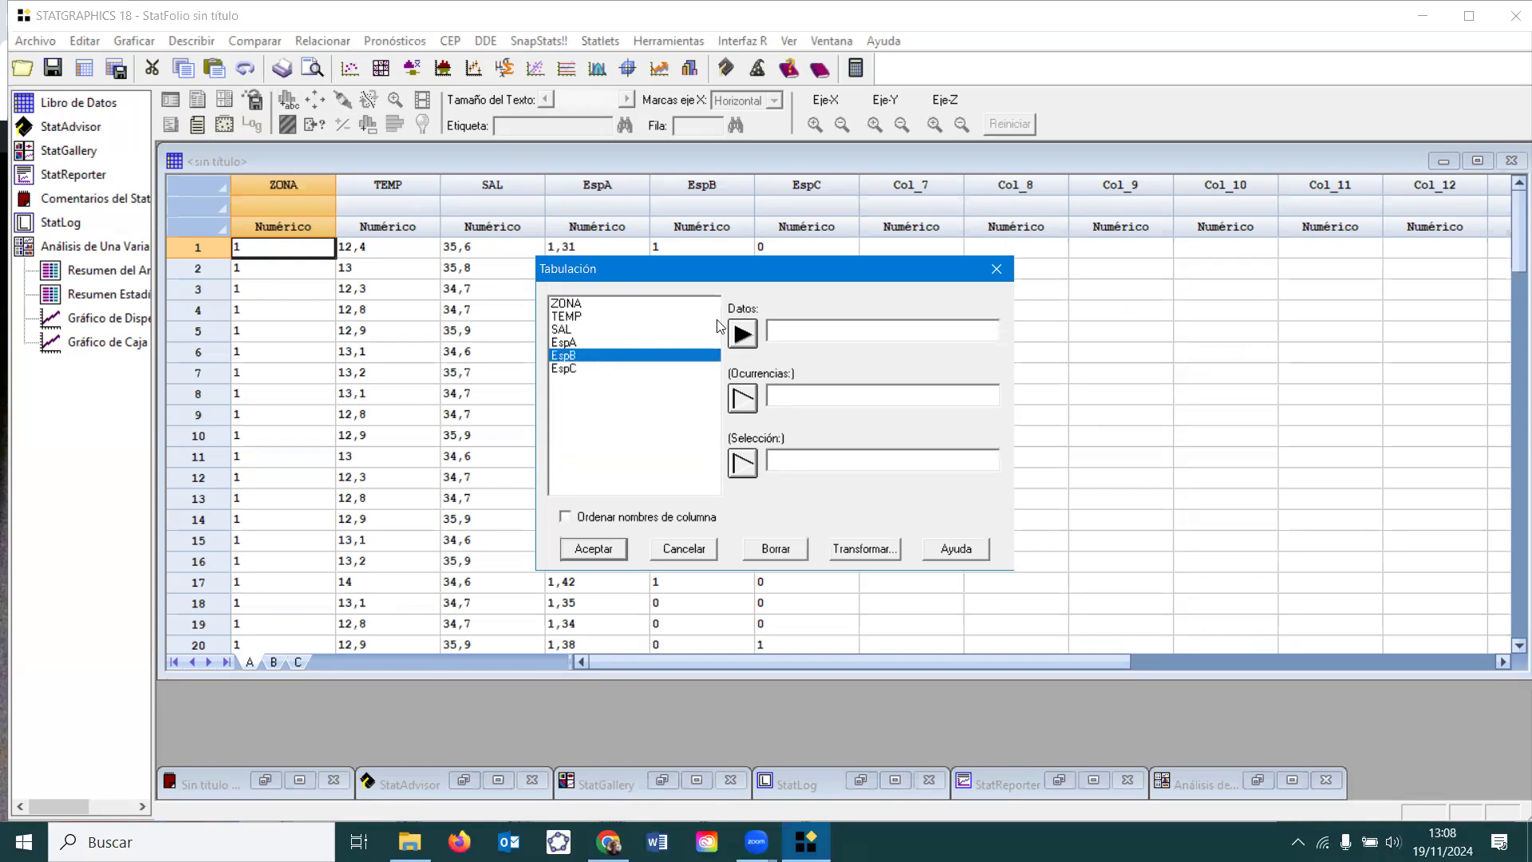
{"action": "left_click", "coordinate": [751, 335]}
{"action": "left_click", "coordinate": [594, 549]}
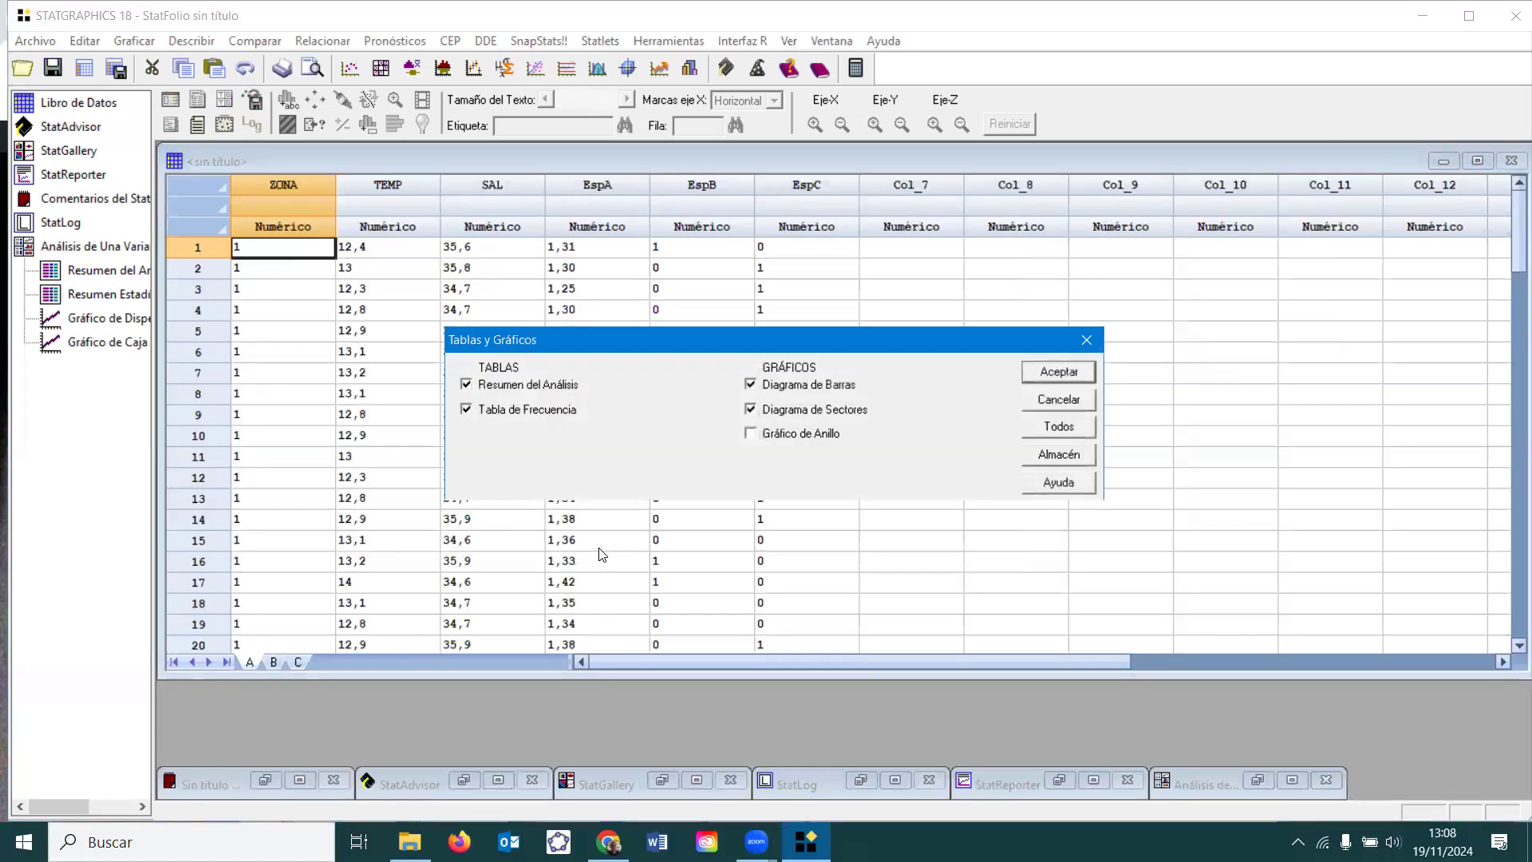
{"action": "left_click", "coordinate": [1050, 370]}
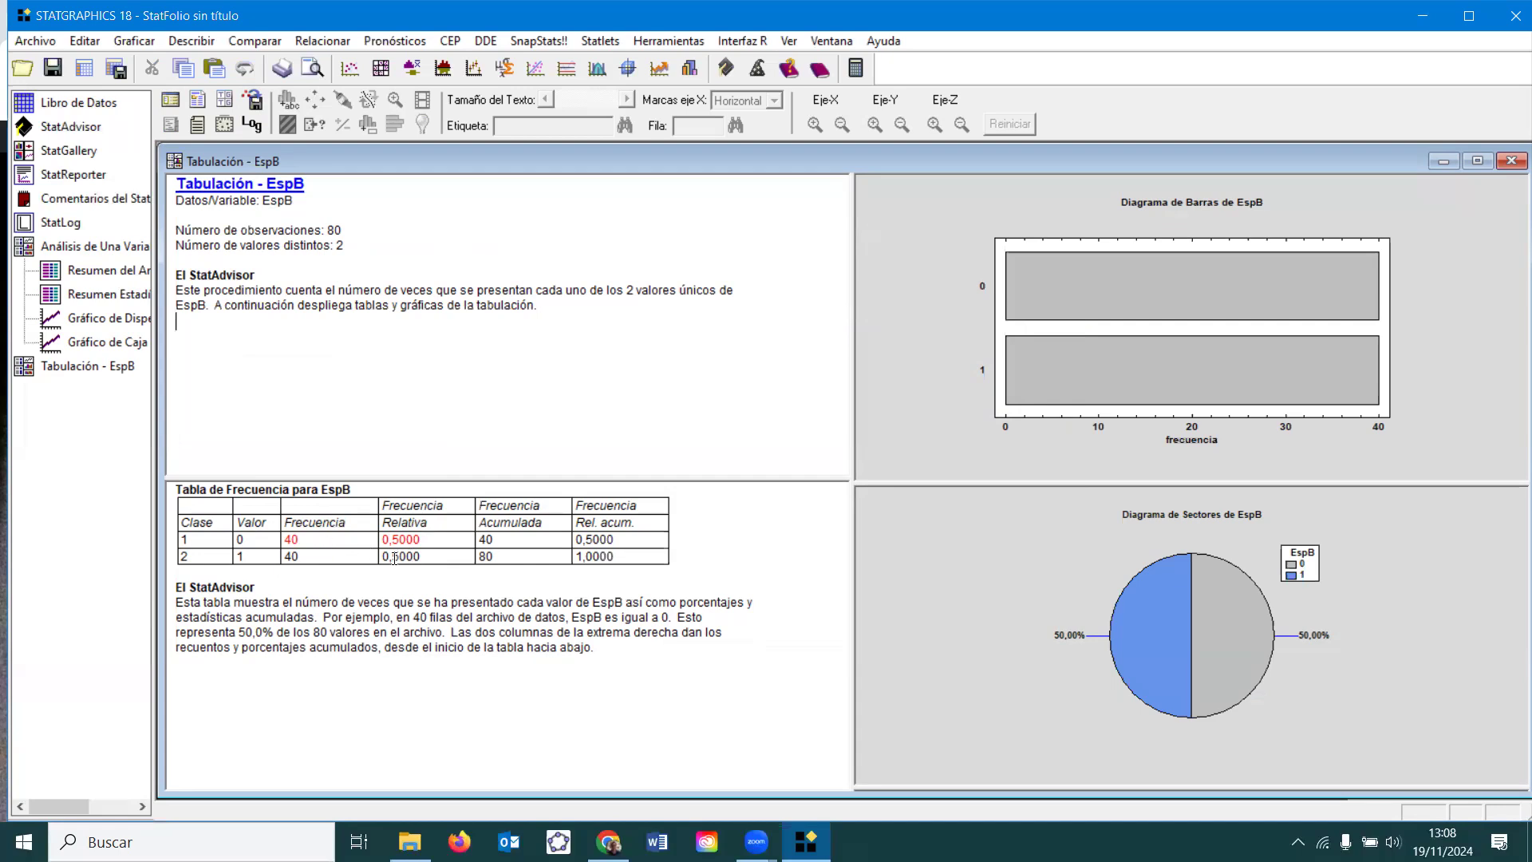
Look back at the EspA analysis, return to the EspB tabulation, and view its pie chart enlarged before restoring the four-pane layout
{"action": "left_click", "coordinate": [97, 242]}
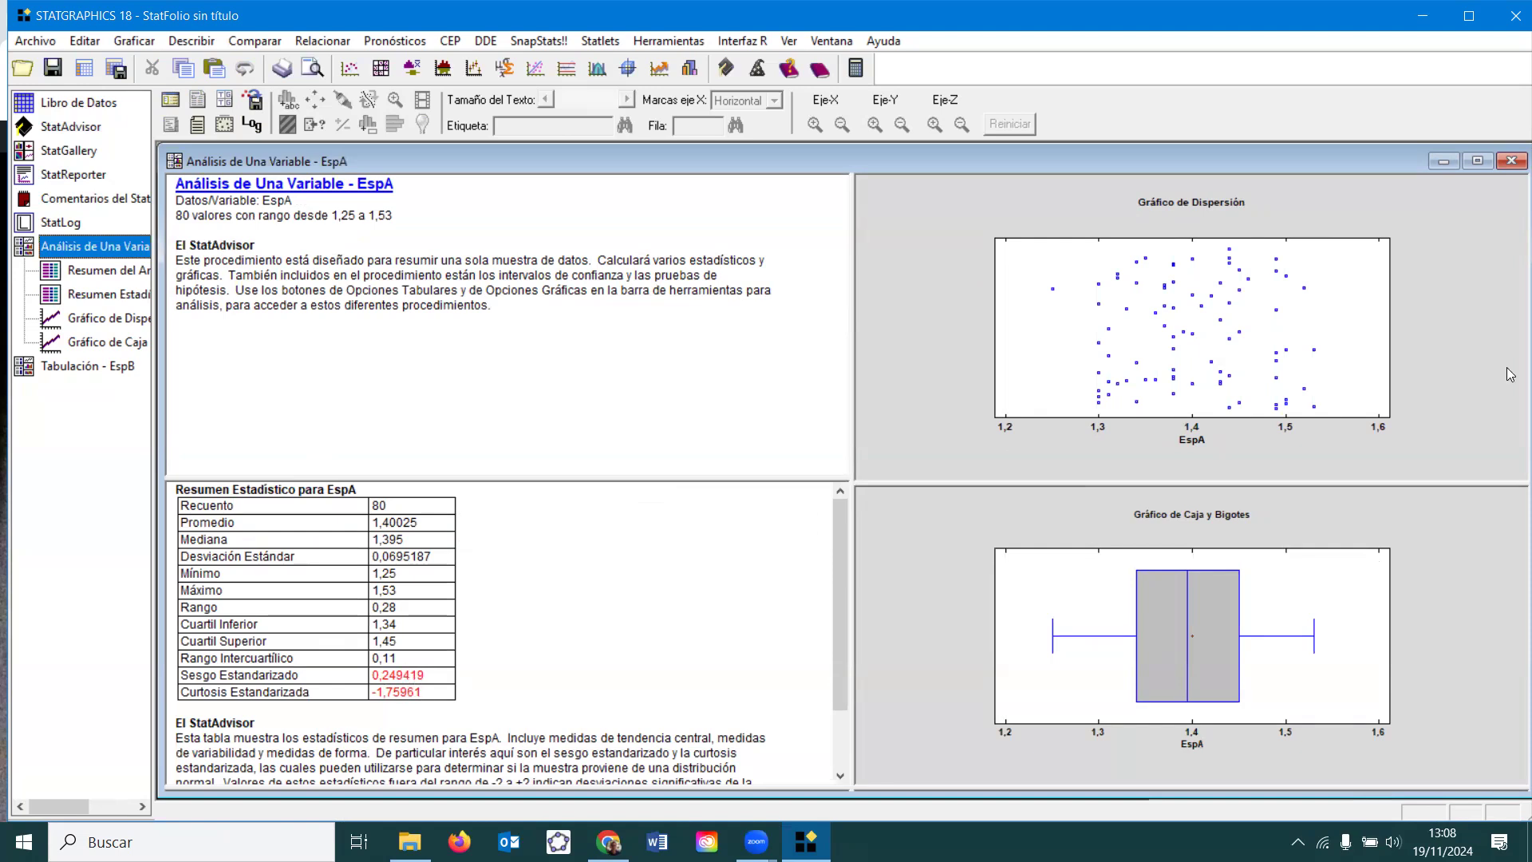
{"action": "left_click", "coordinate": [1444, 162]}
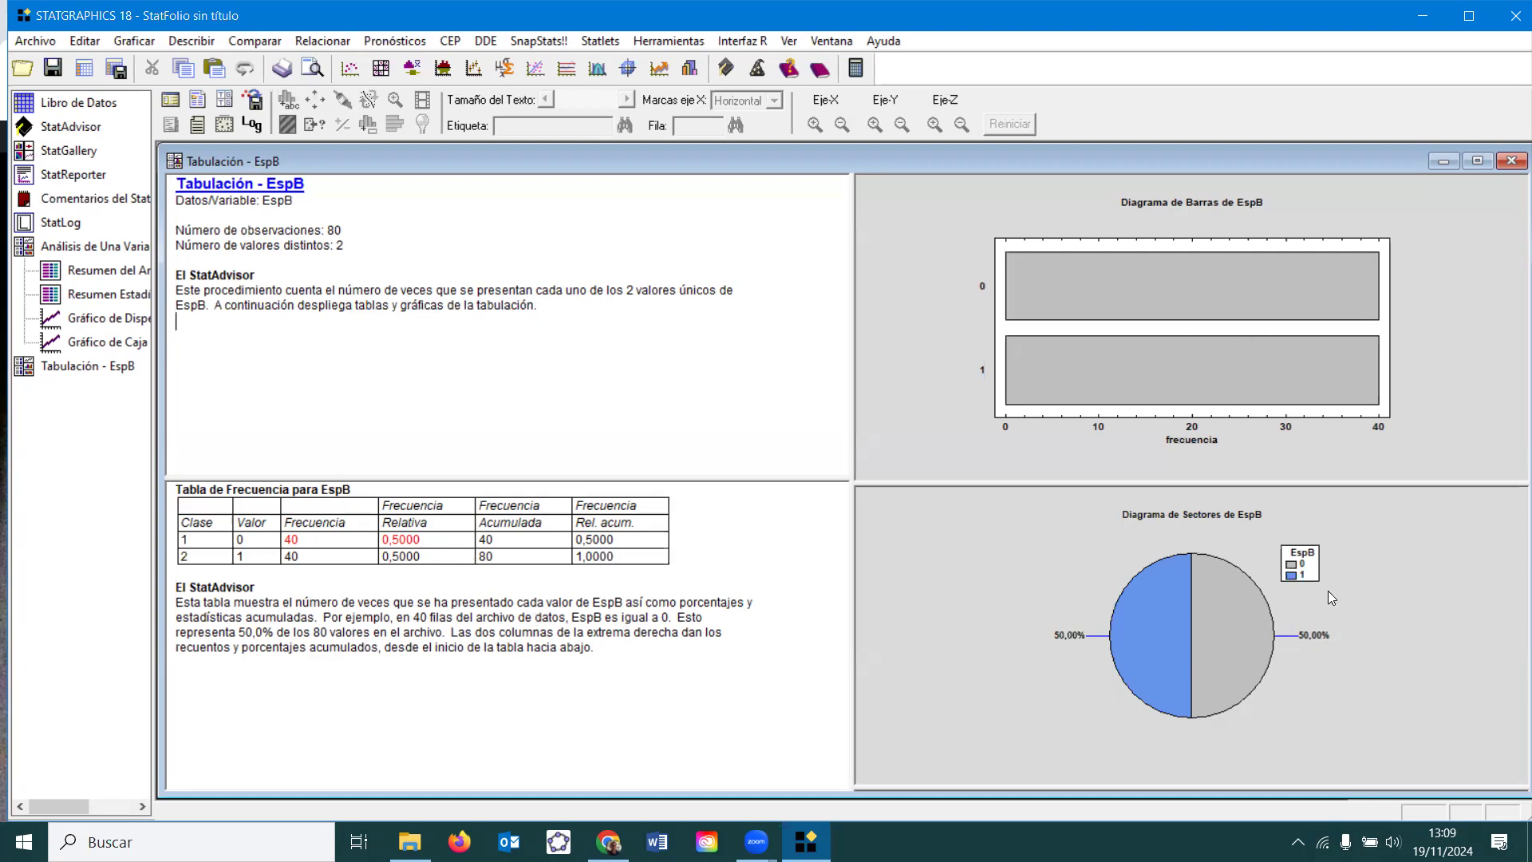
{"action": "double_click", "coordinate": [1011, 596]}
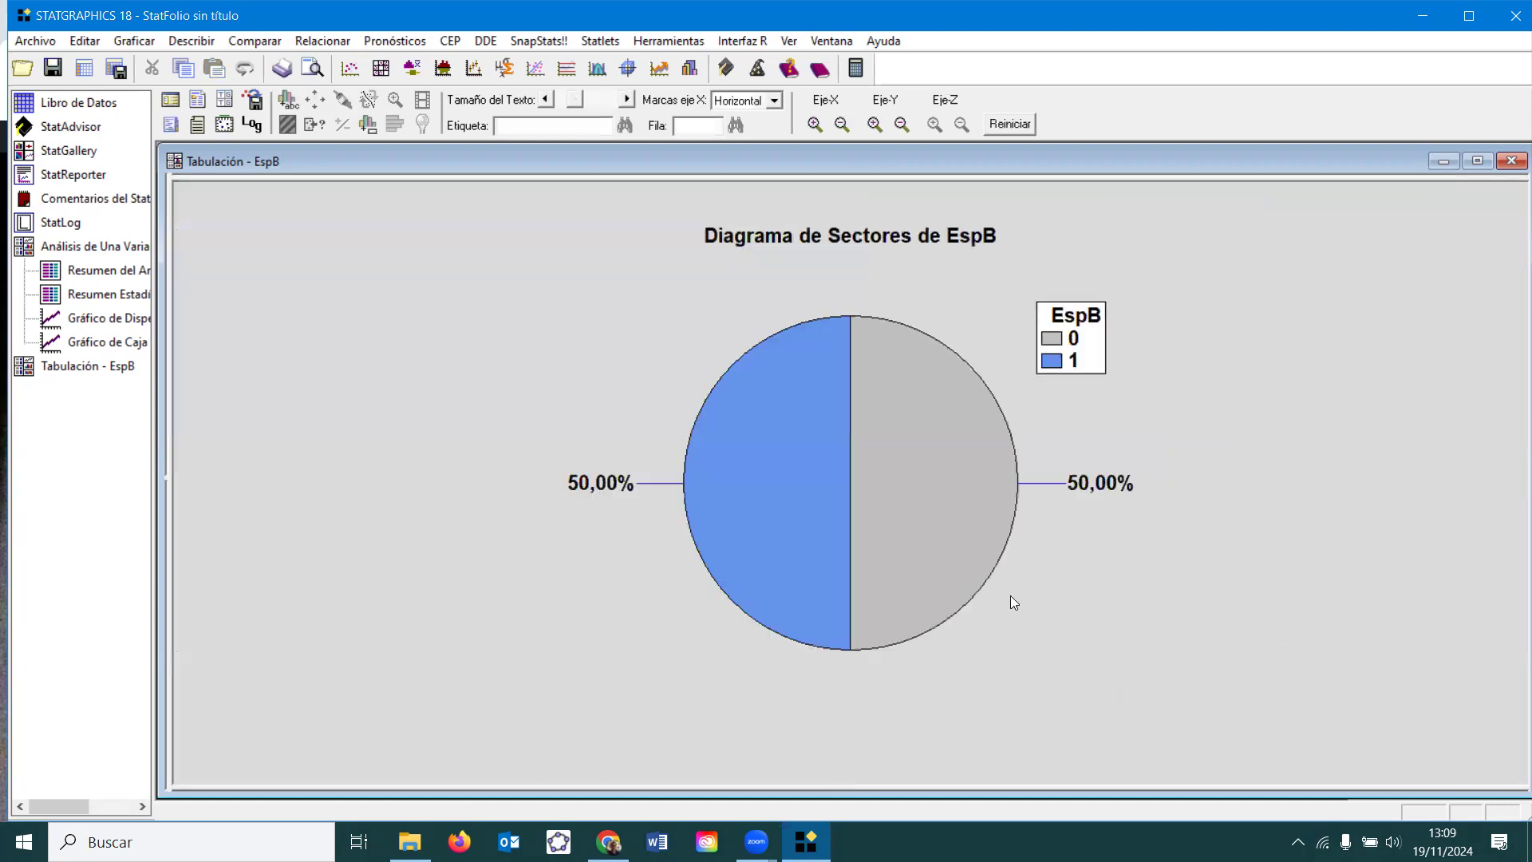
{"action": "double_click", "coordinate": [546, 294]}
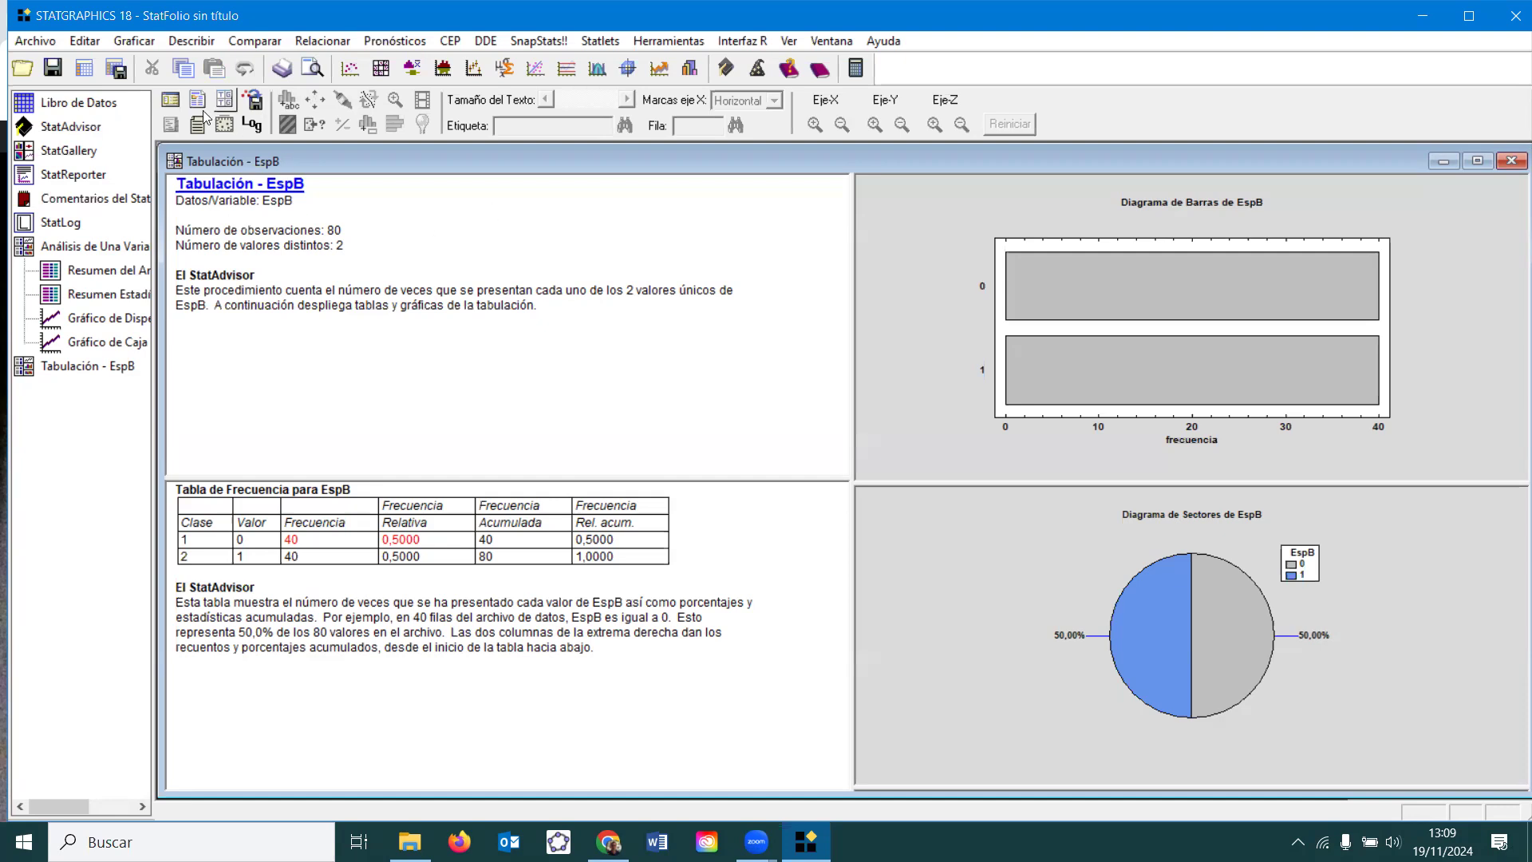
Change the data variable of the tabulation from EspB to EspC and regenerate its tables and charts
{"action": "left_click", "coordinate": [170, 100]}
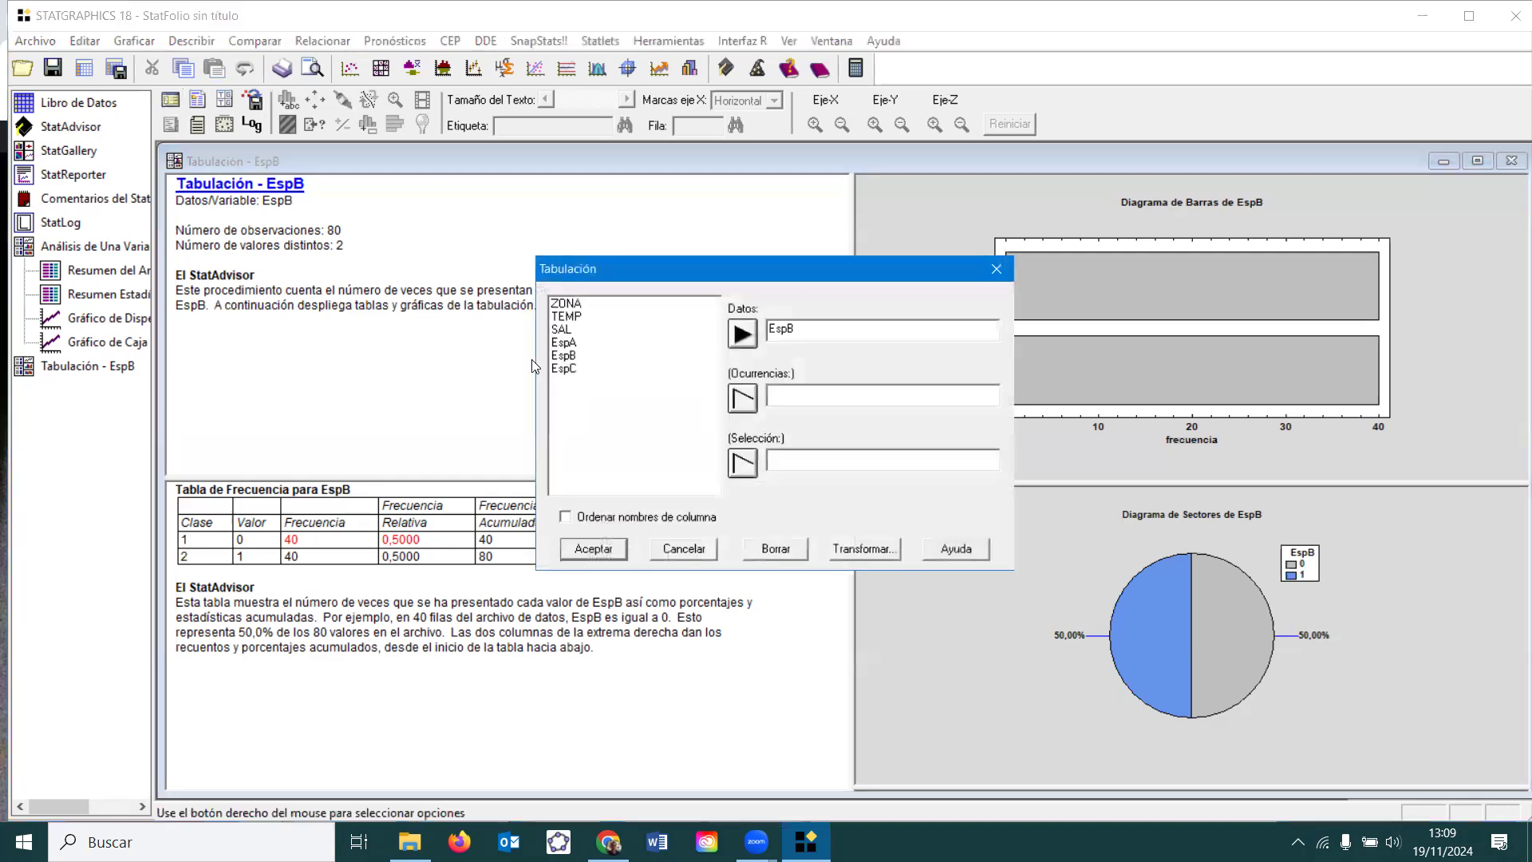
{"action": "left_click", "coordinate": [576, 370]}
{"action": "left_click", "coordinate": [742, 334]}
{"action": "left_click", "coordinate": [593, 549]}
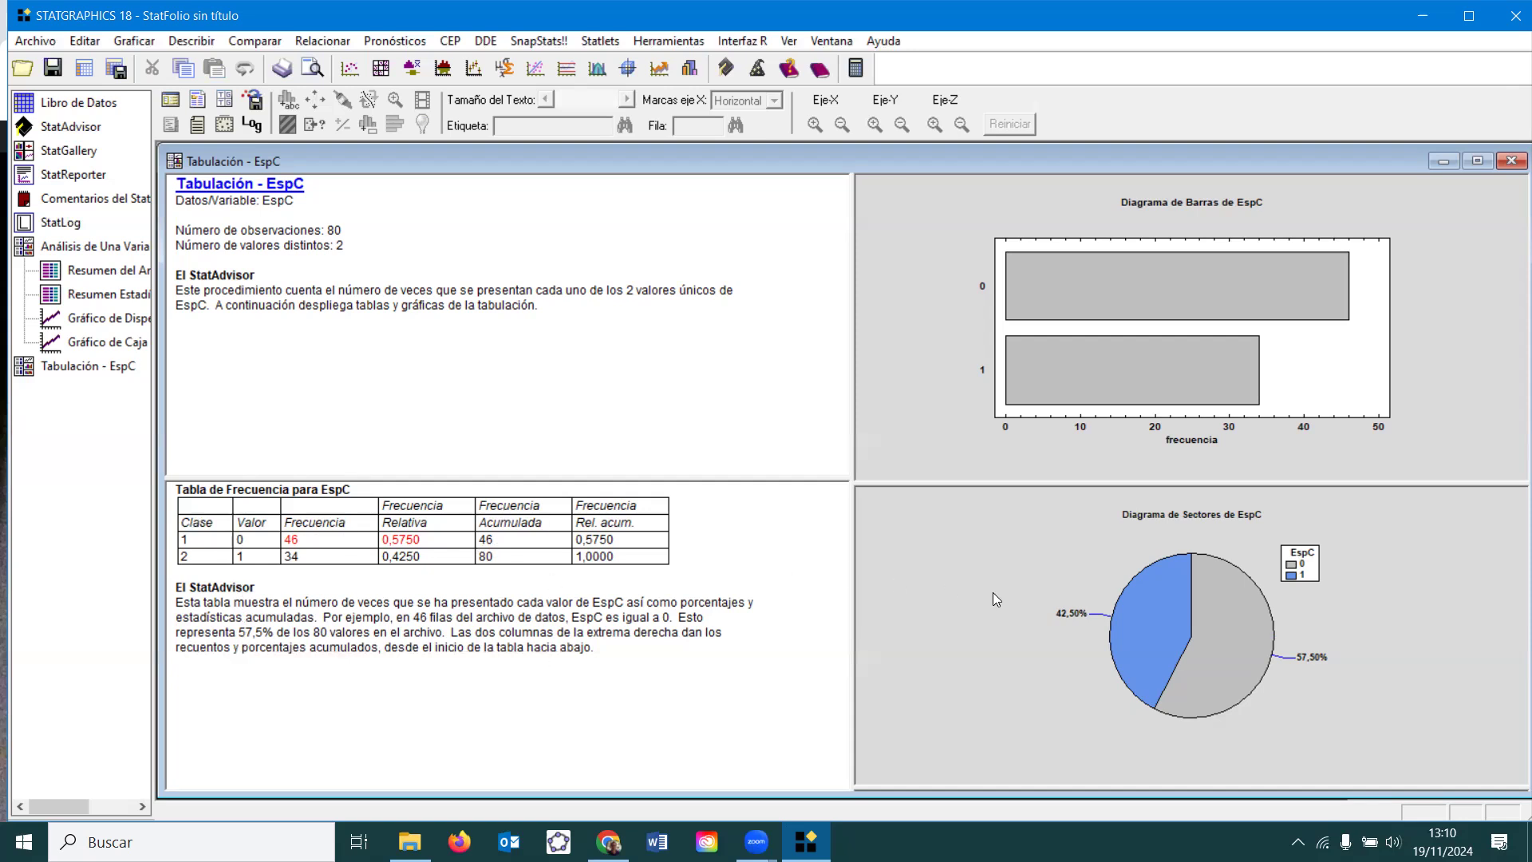
View the EspC pie chart enlarged, restore the four-pane layout and minimize the tabulation
{"action": "double_click", "coordinate": [1331, 603]}
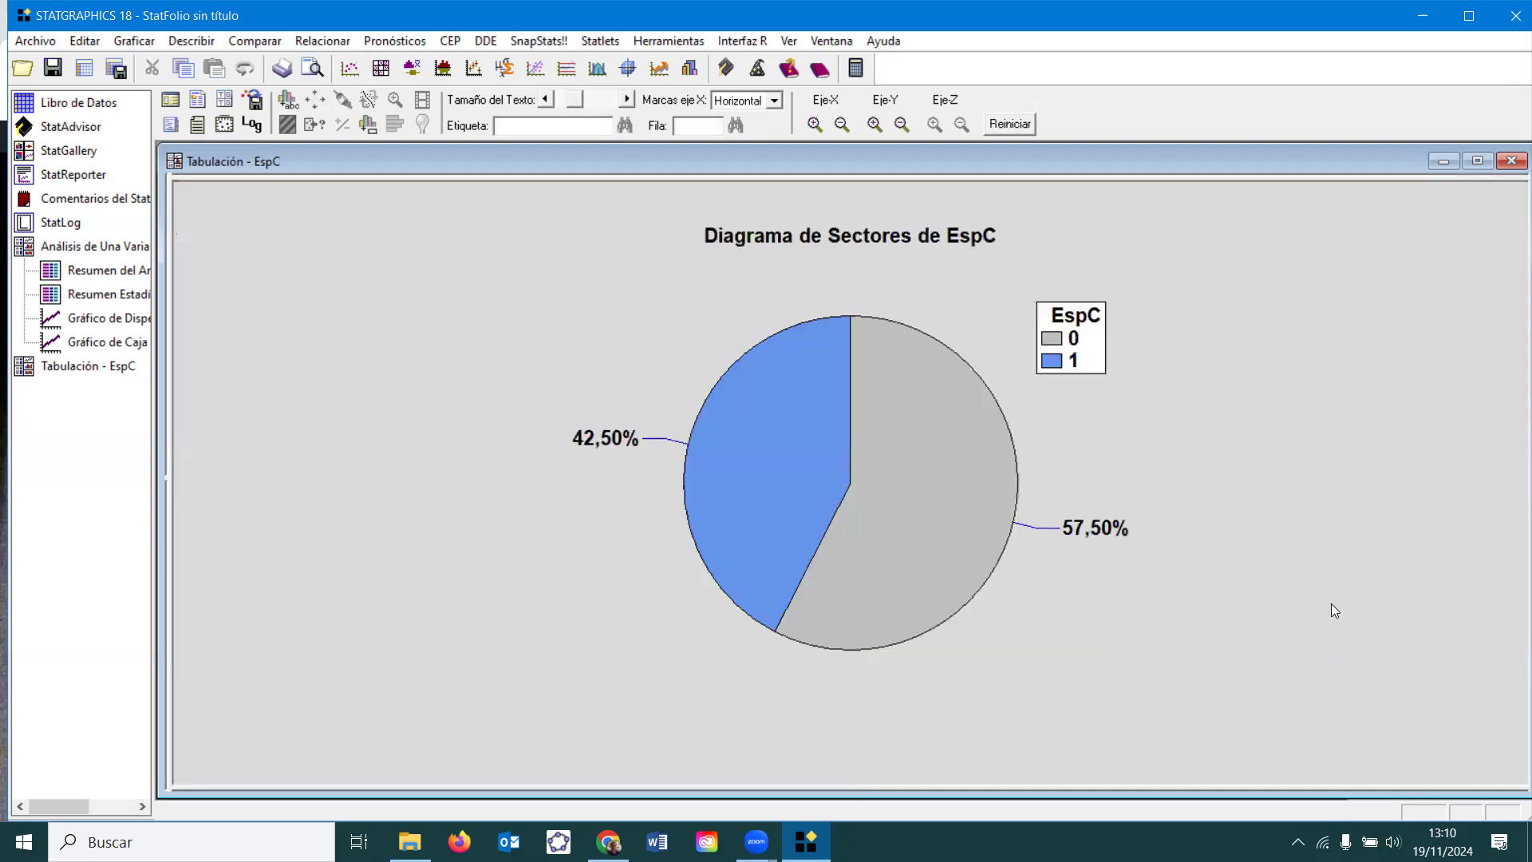
{"action": "double_click", "coordinate": [1278, 444]}
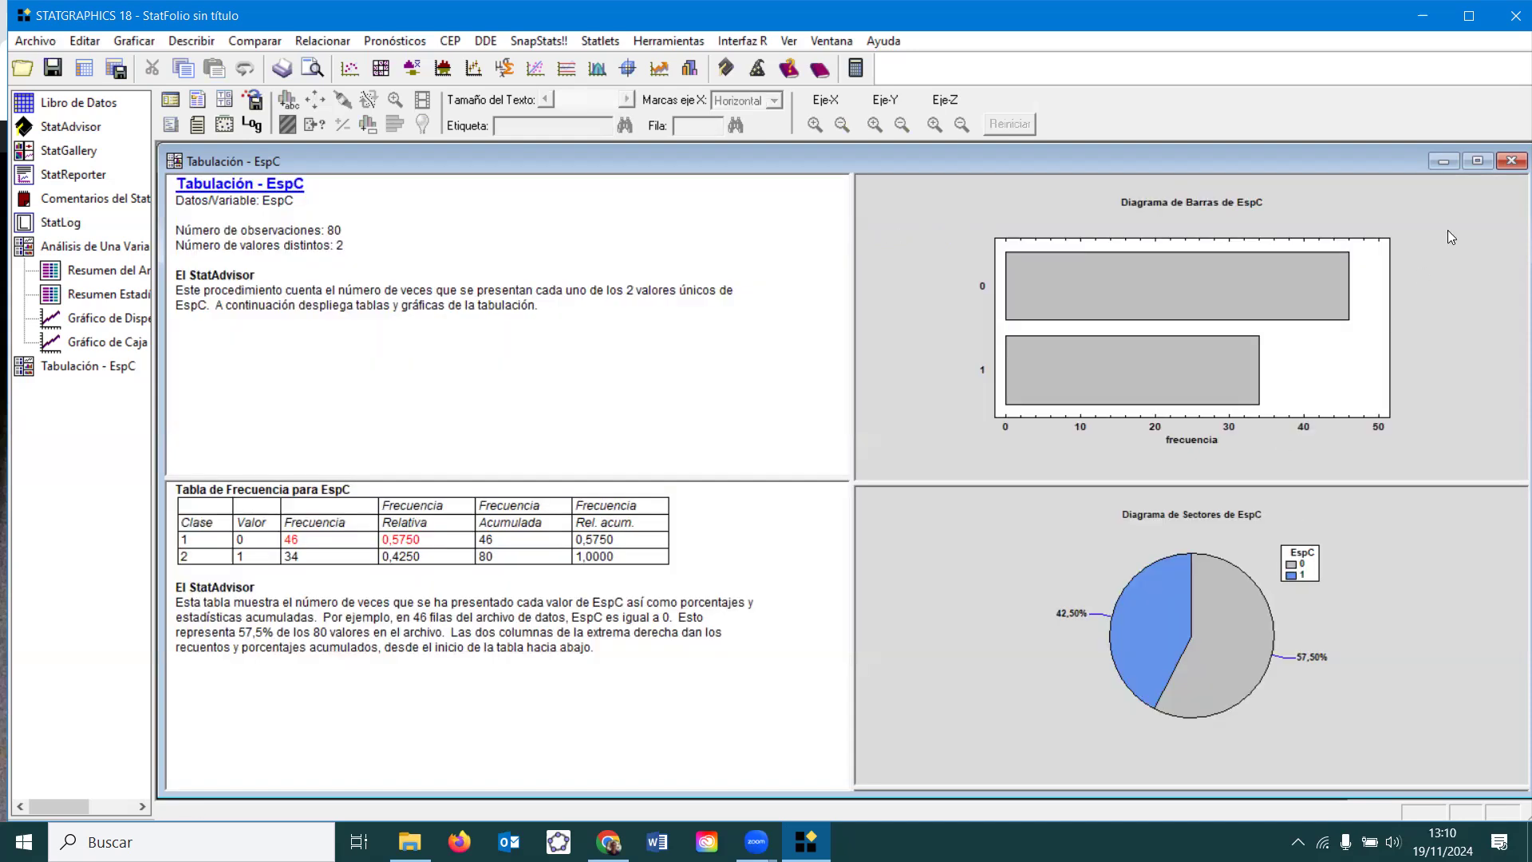
{"action": "left_click", "coordinate": [1443, 161]}
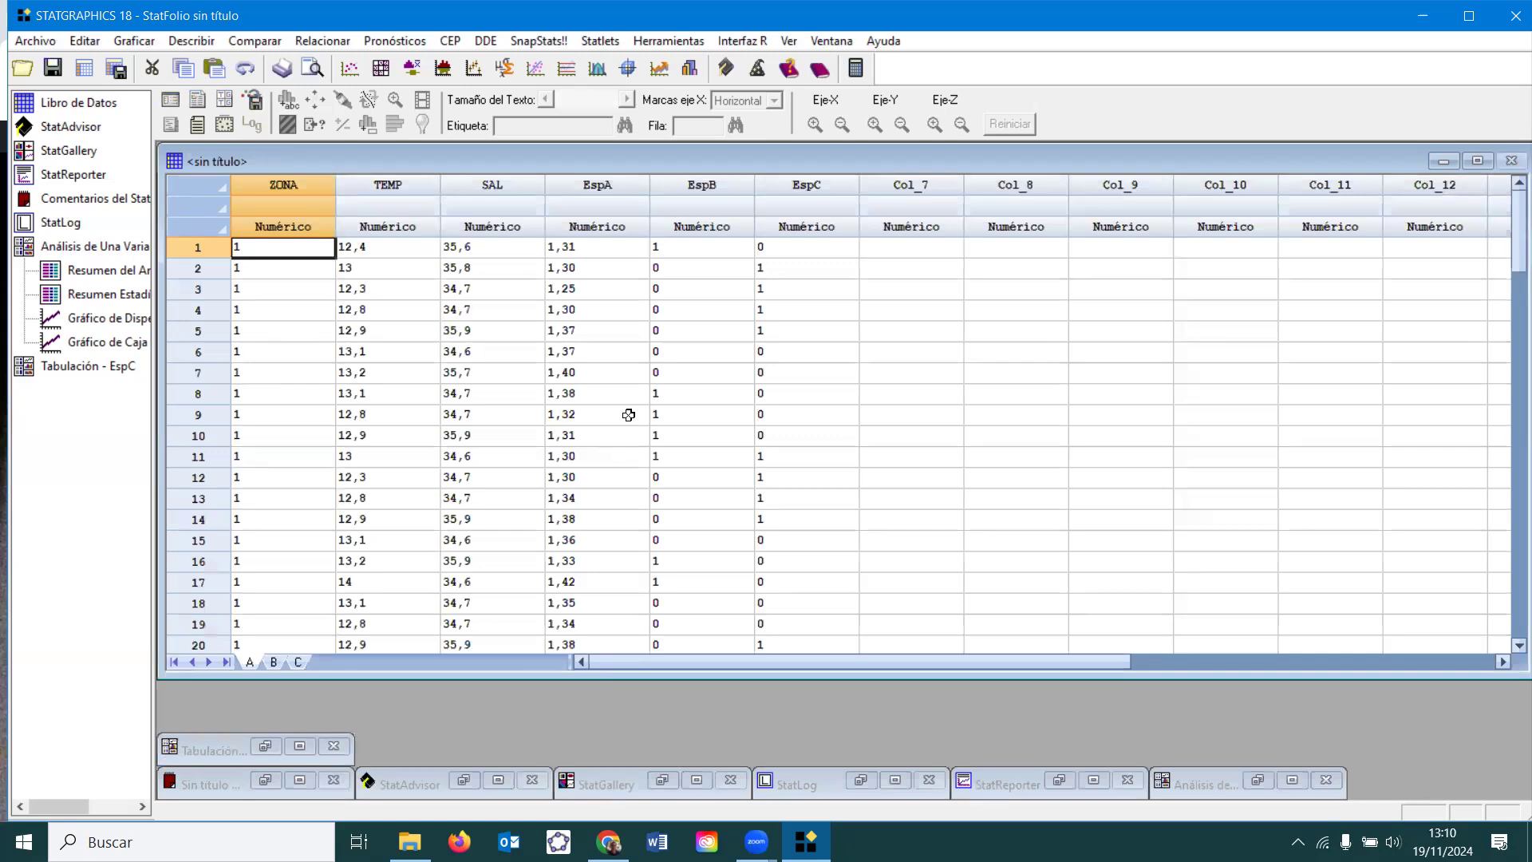
Create a new one-variable analysis of EspA with analysis summary, statistical summary, scatter plot and box-and-whisker plot
{"action": "left_click", "coordinate": [191, 41]}
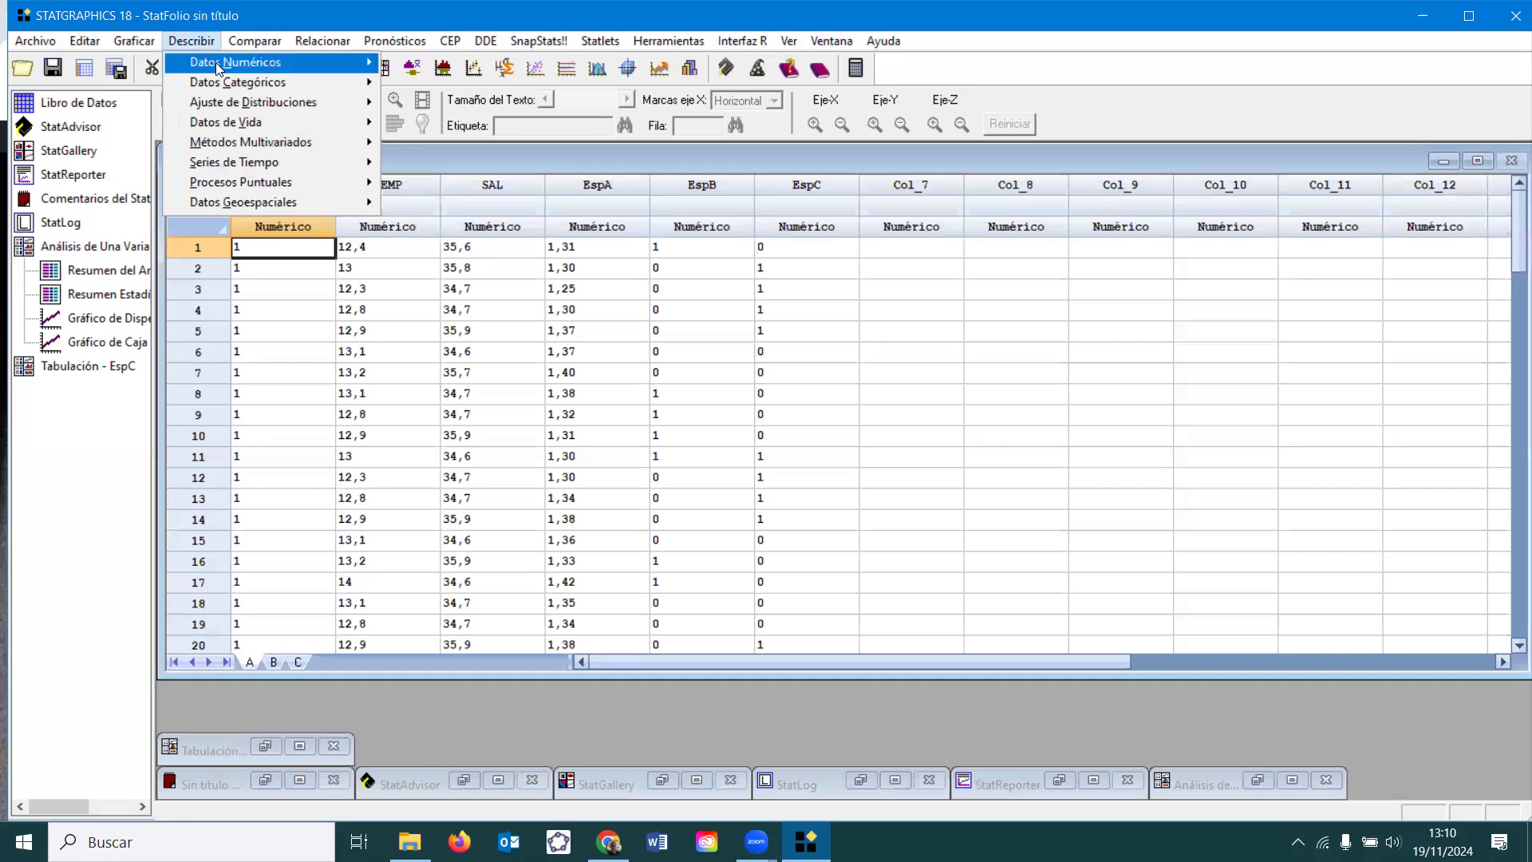
{"action": "mouse_move", "coordinate": [214, 64]}
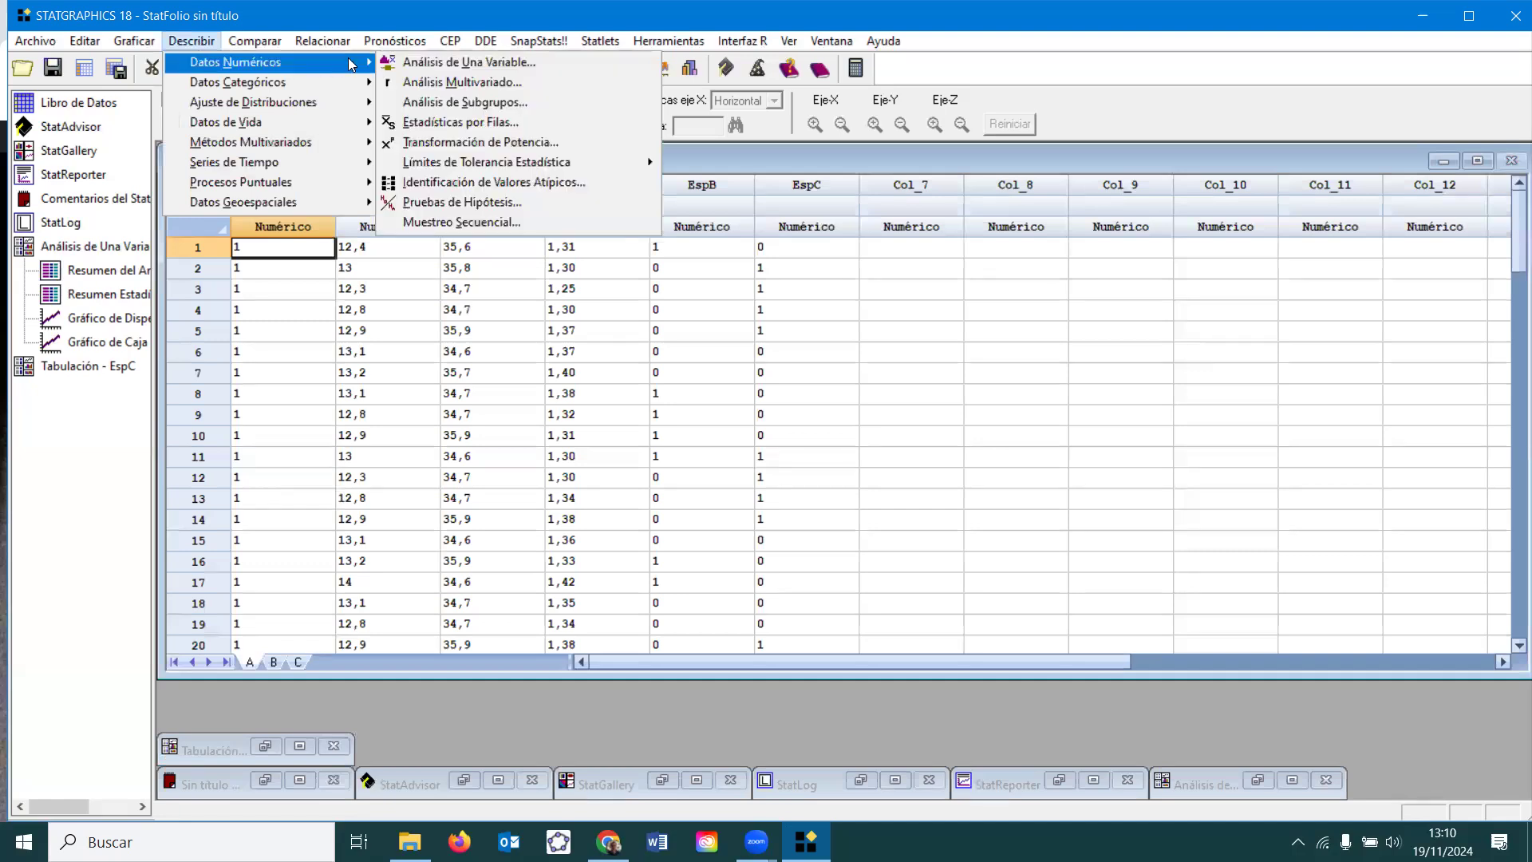
{"action": "left_click", "coordinate": [435, 64]}
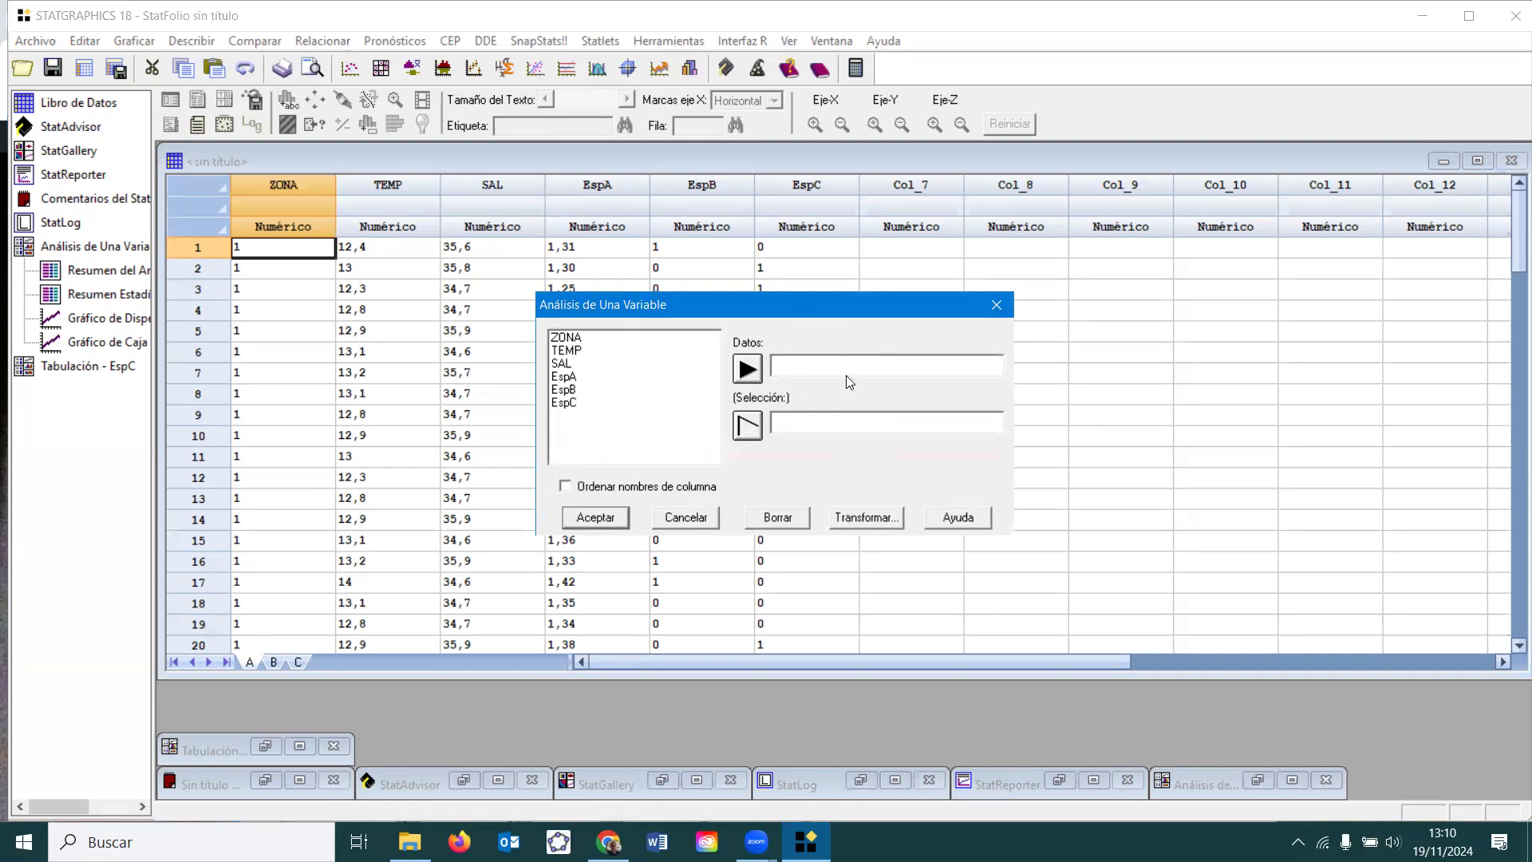
{"action": "left_click", "coordinate": [579, 376]}
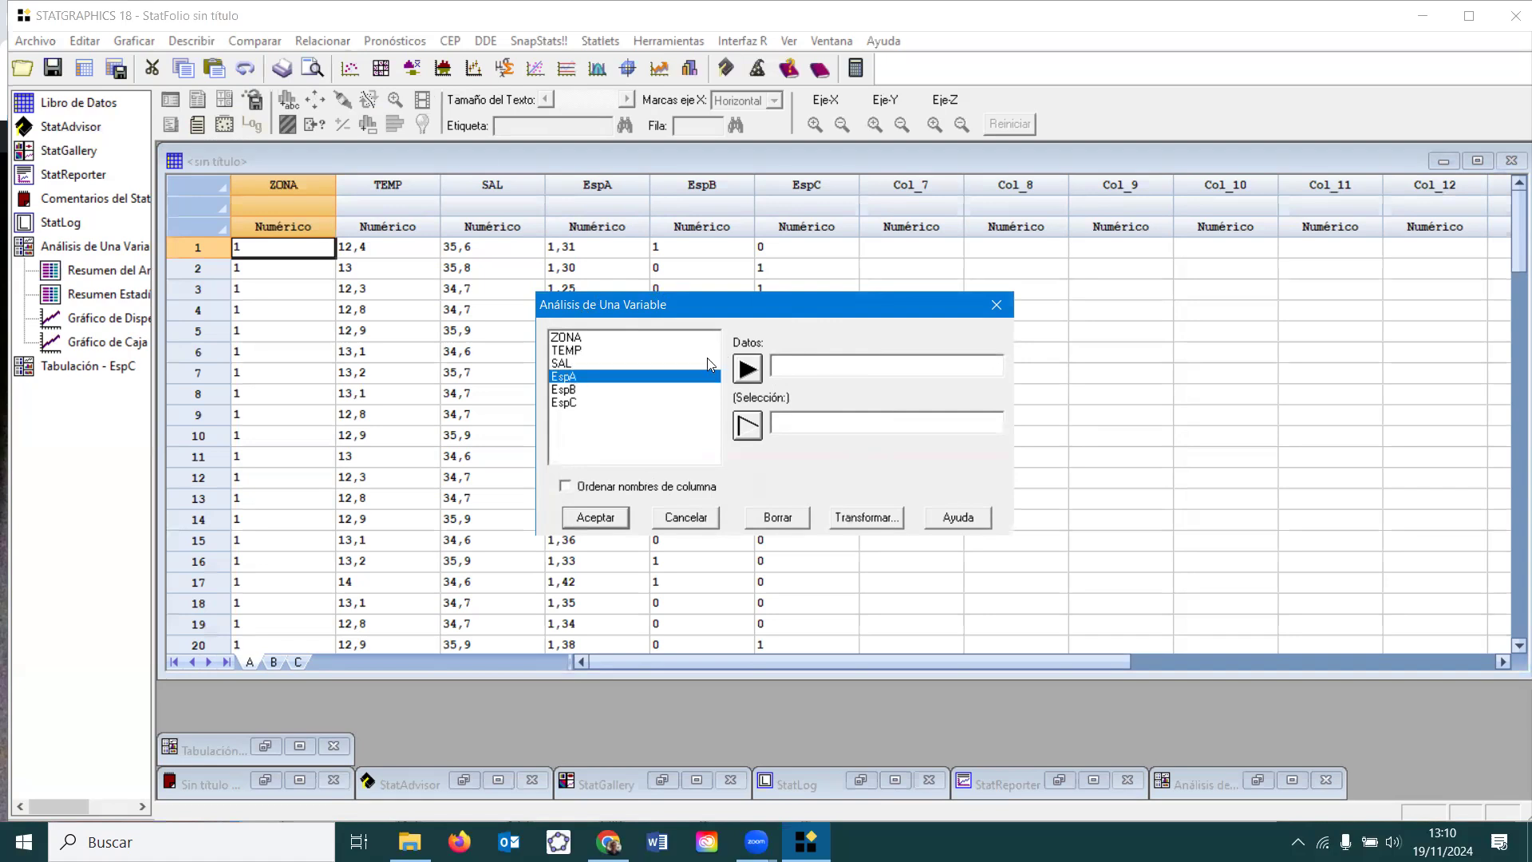
{"action": "left_click", "coordinate": [753, 373]}
{"action": "left_click", "coordinate": [608, 524]}
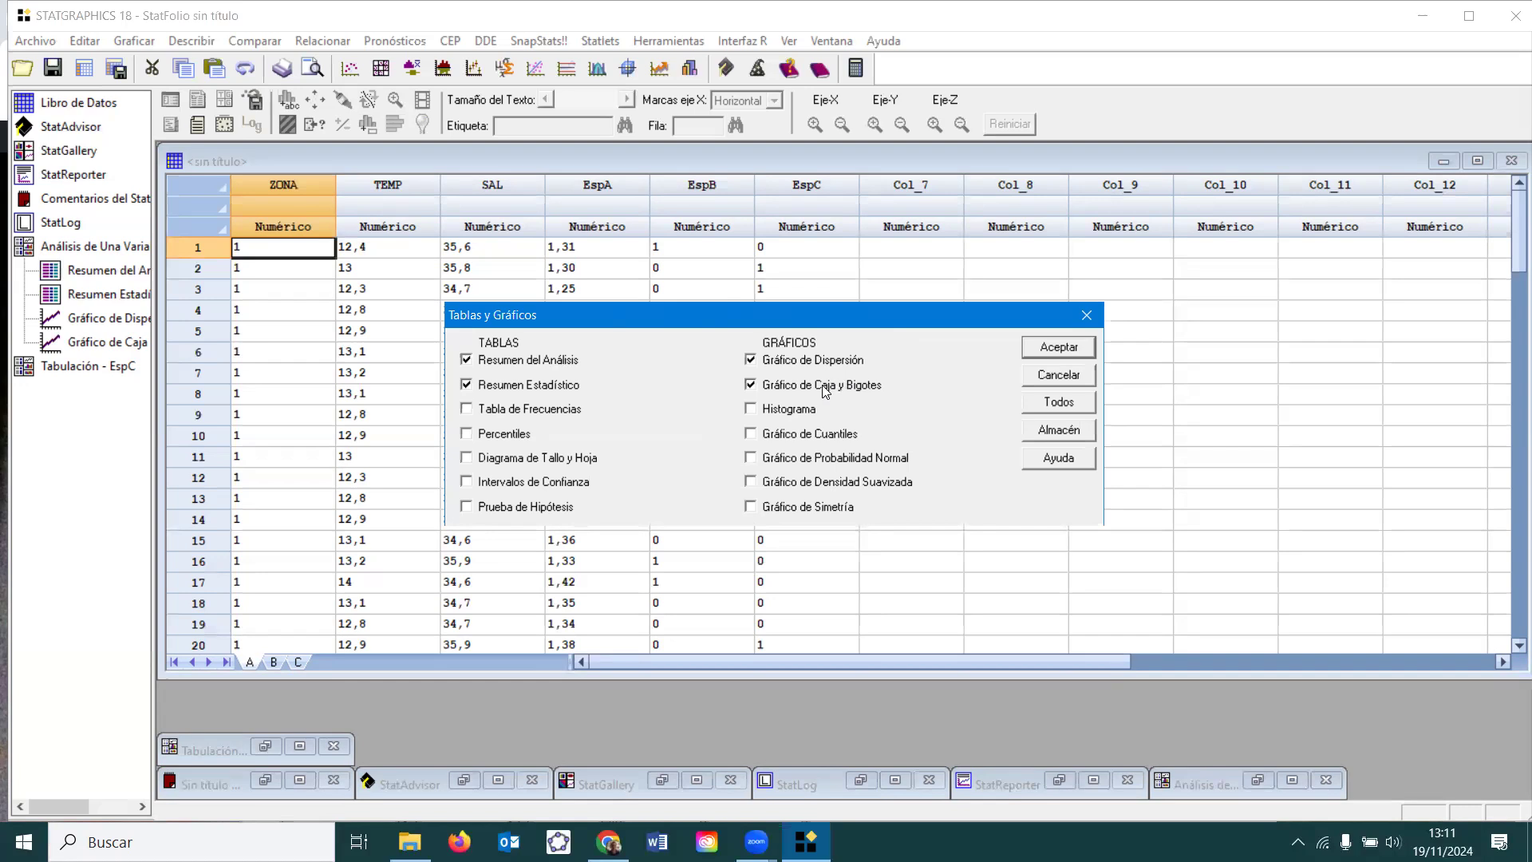
{"action": "left_click", "coordinate": [1043, 351]}
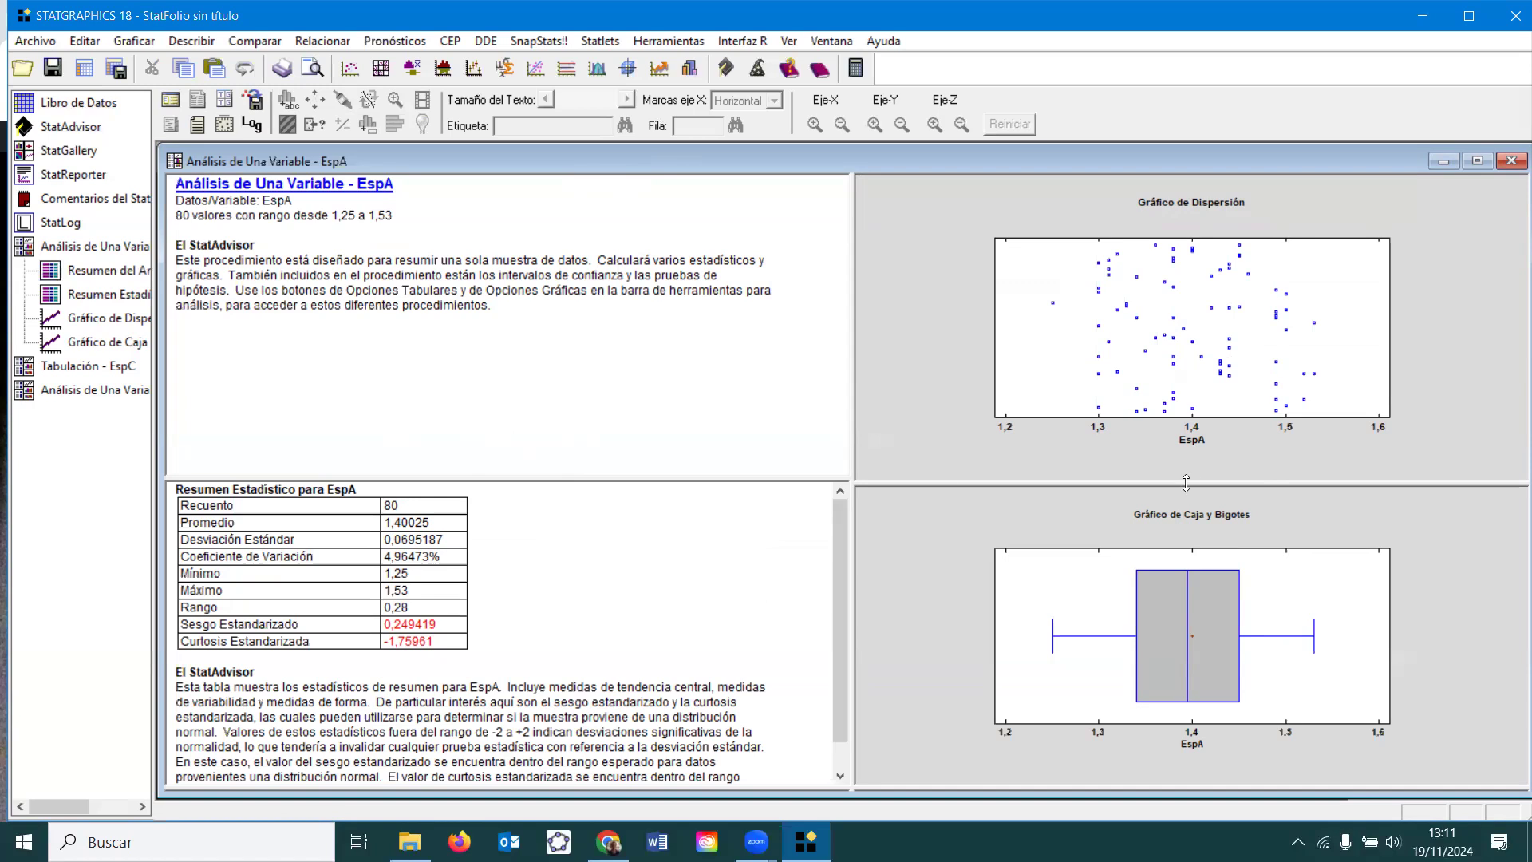
View the EspA statistical summary enlarged, restore the layout, and review the selectable summary statistics without changing them
{"action": "double_click", "coordinate": [511, 600]}
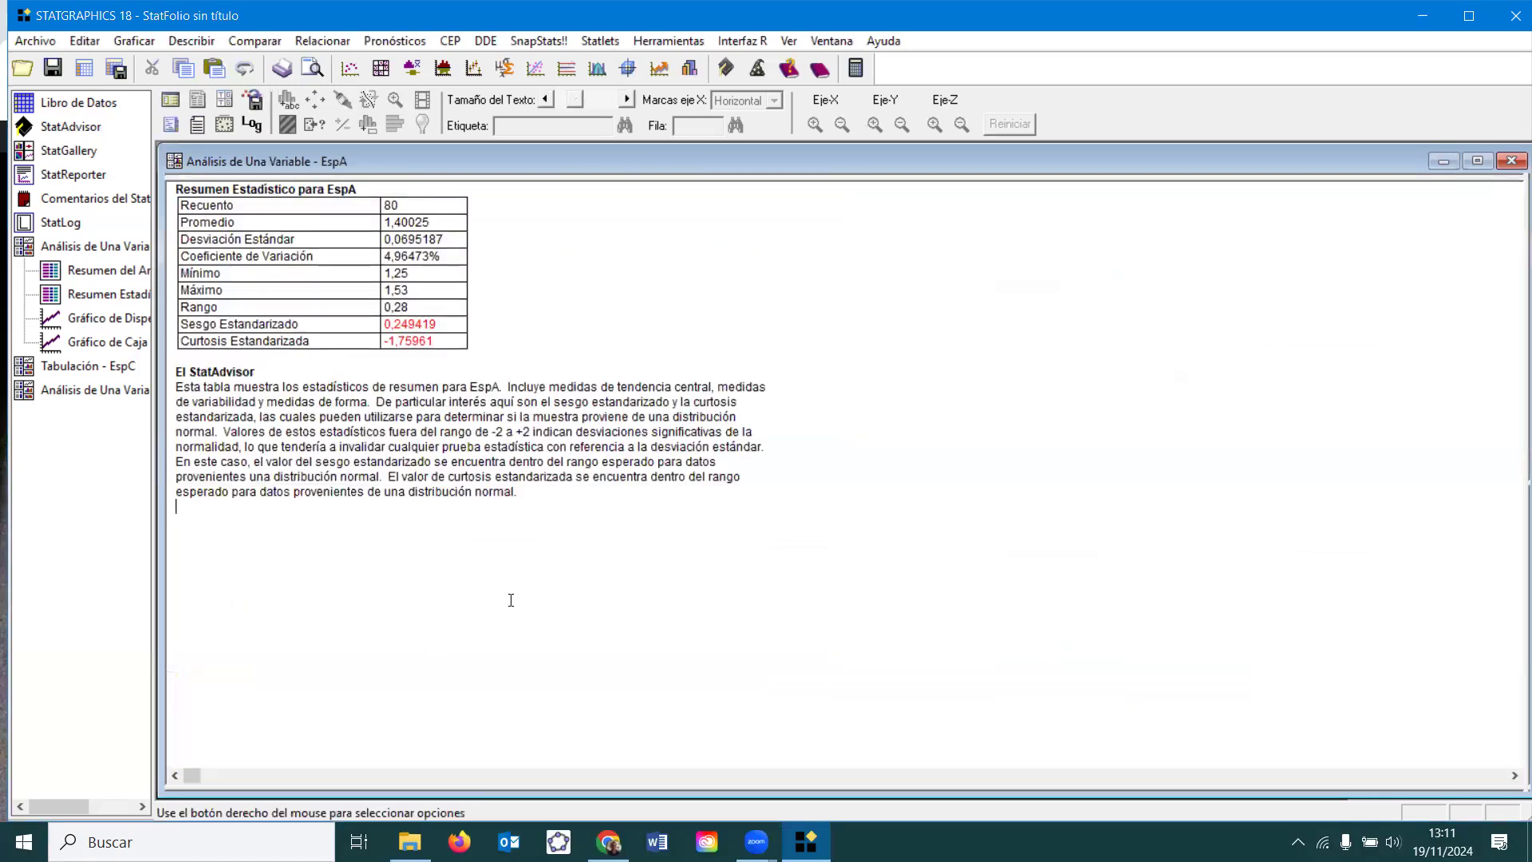
{"action": "double_click", "coordinate": [511, 600]}
{"action": "right_click", "coordinate": [511, 600]}
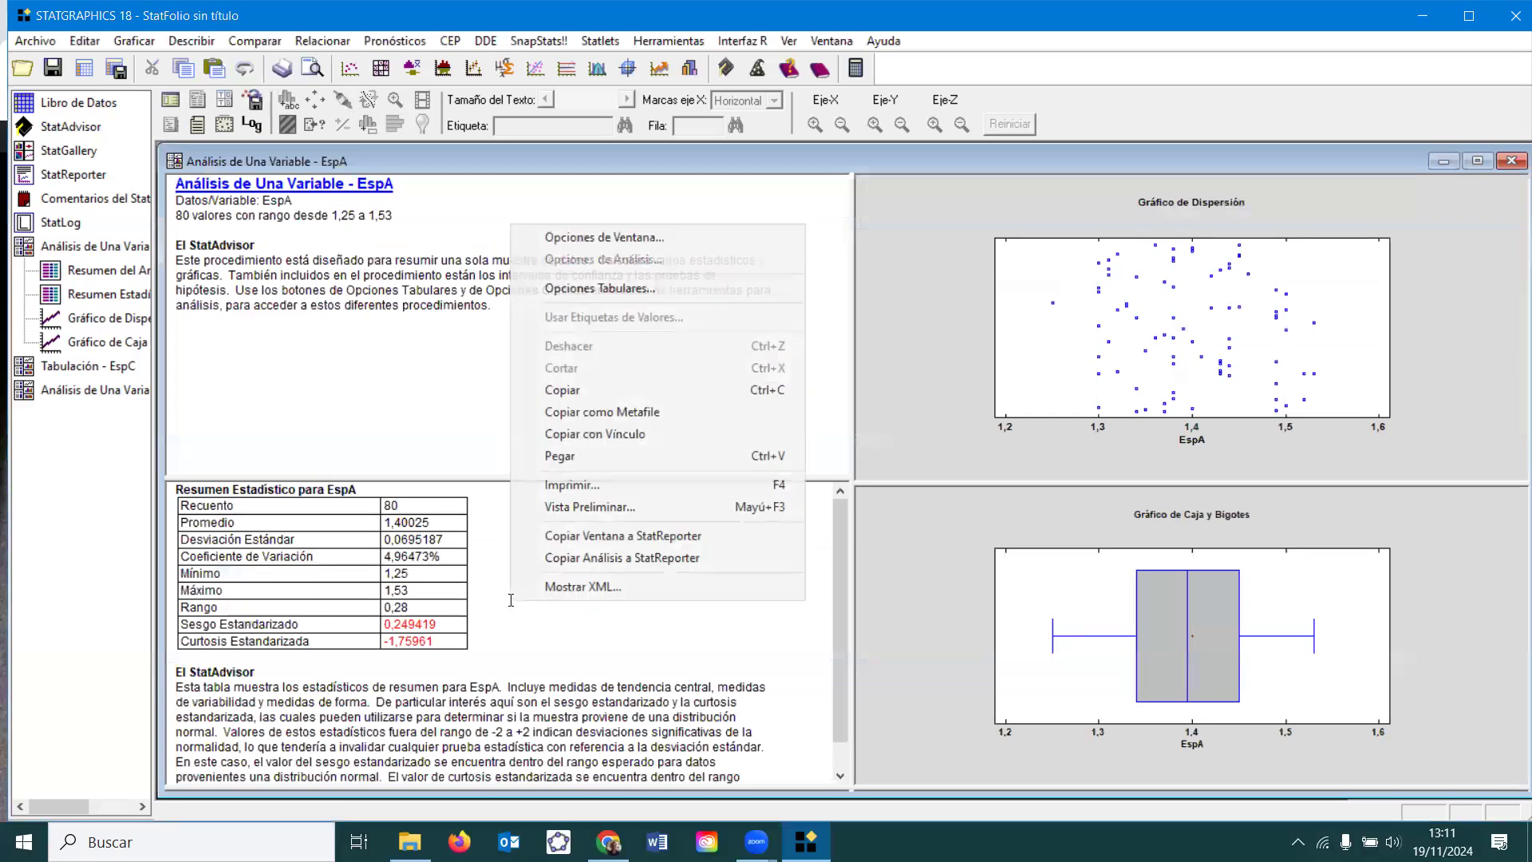
{"action": "left_click", "coordinate": [596, 237]}
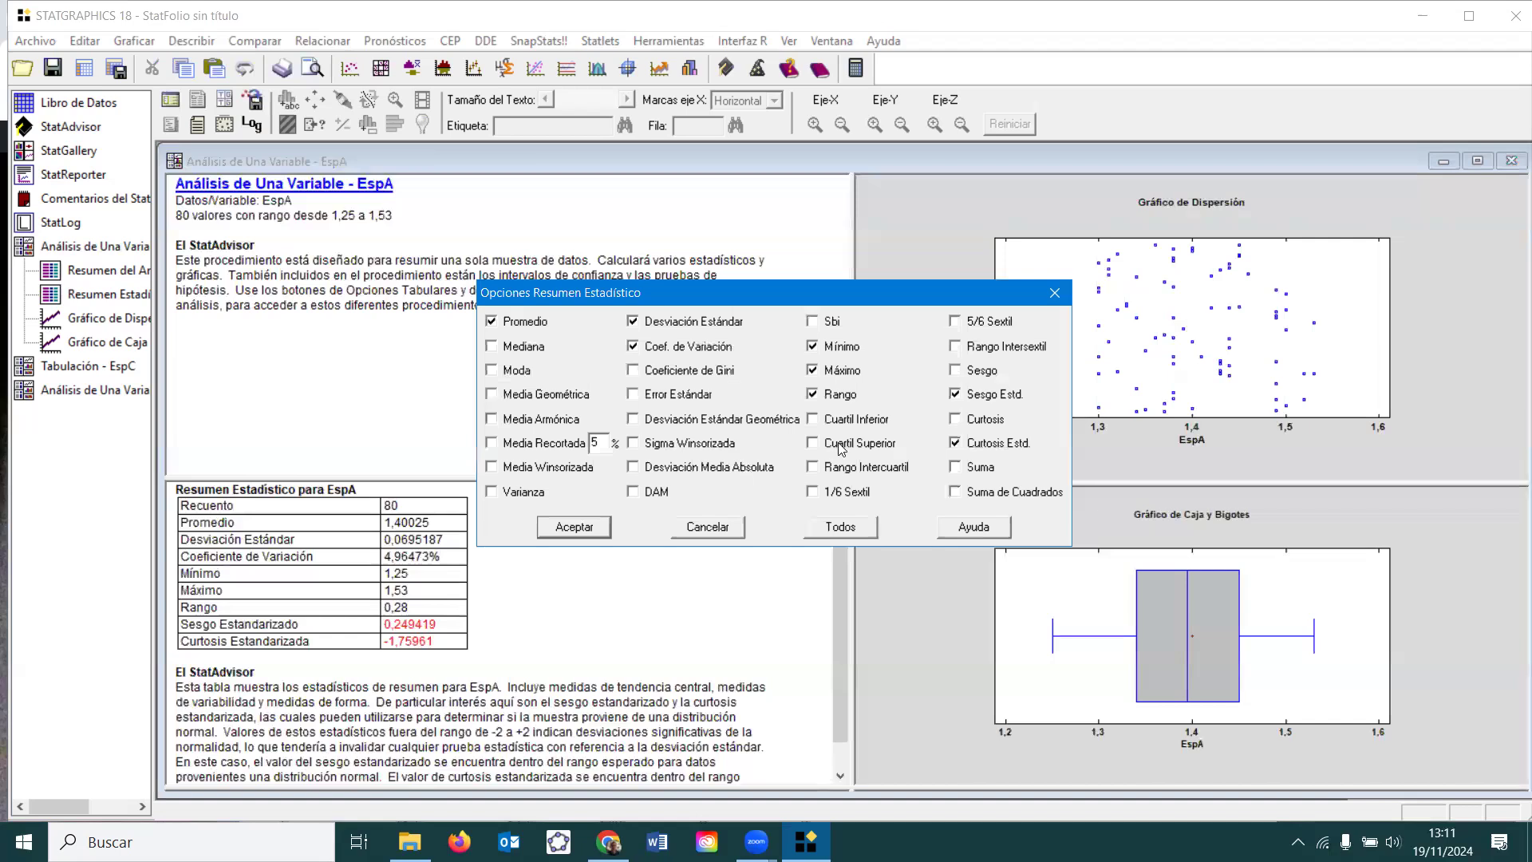
{"action": "left_click", "coordinate": [728, 528]}
Review the tabular options of the EspA statistical summary and close them without changes
{"action": "right_click", "coordinate": [633, 572]}
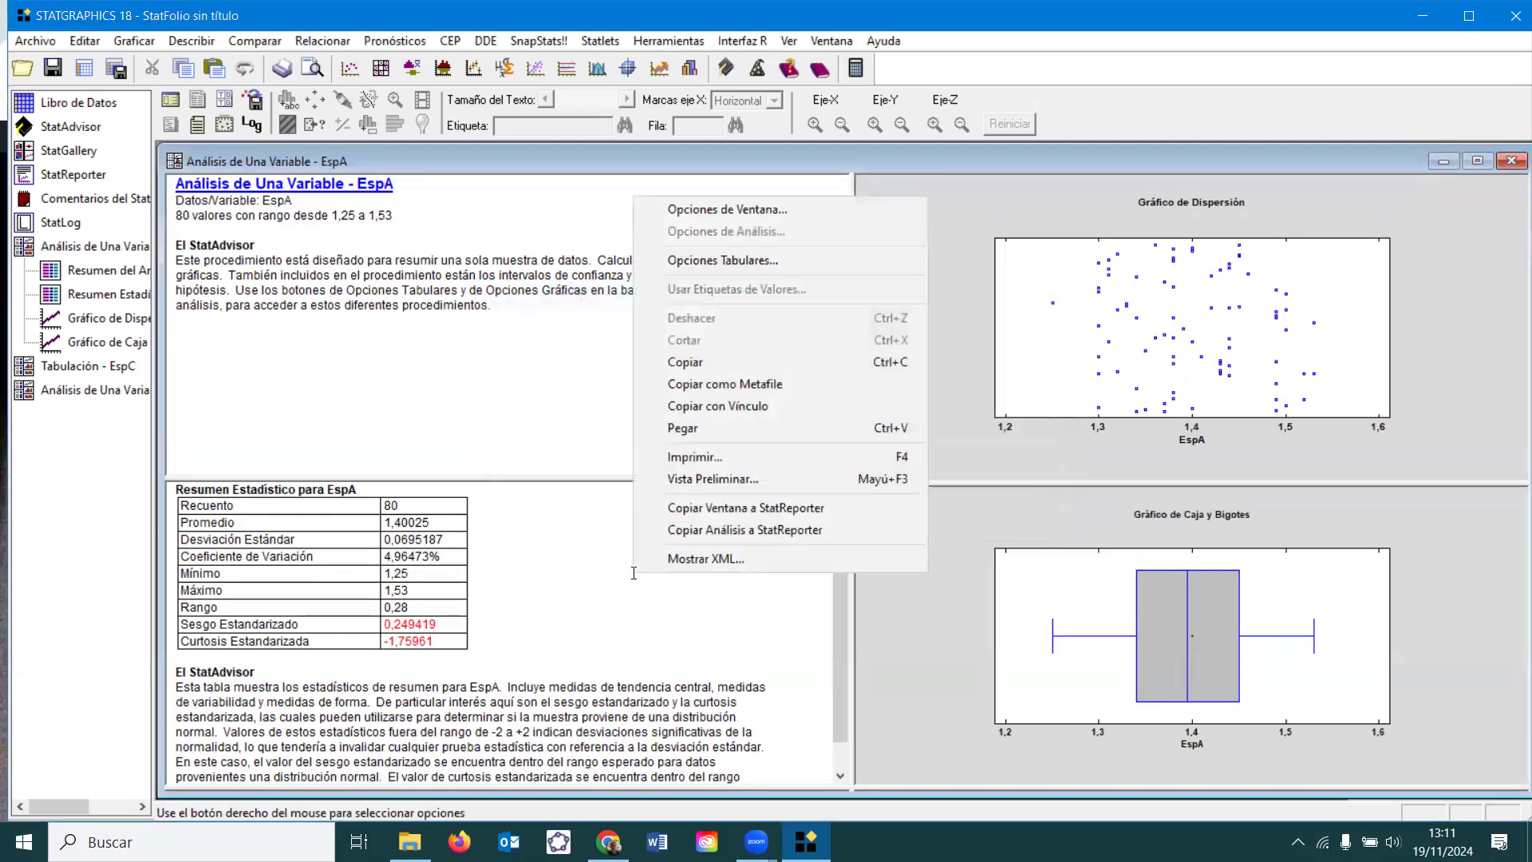
{"action": "left_click", "coordinate": [725, 261]}
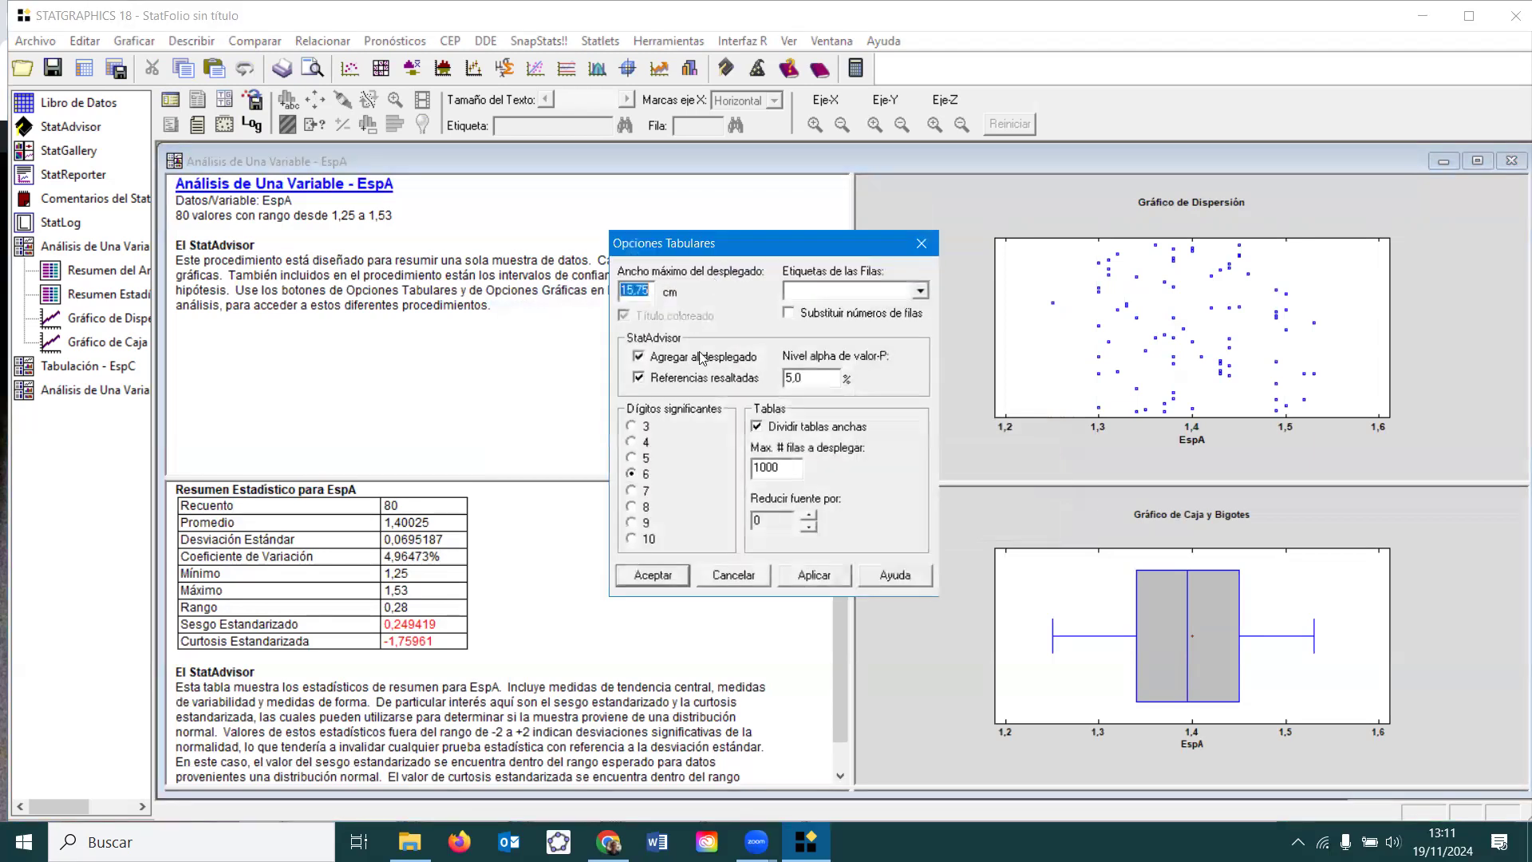
{"action": "left_click", "coordinate": [931, 248]}
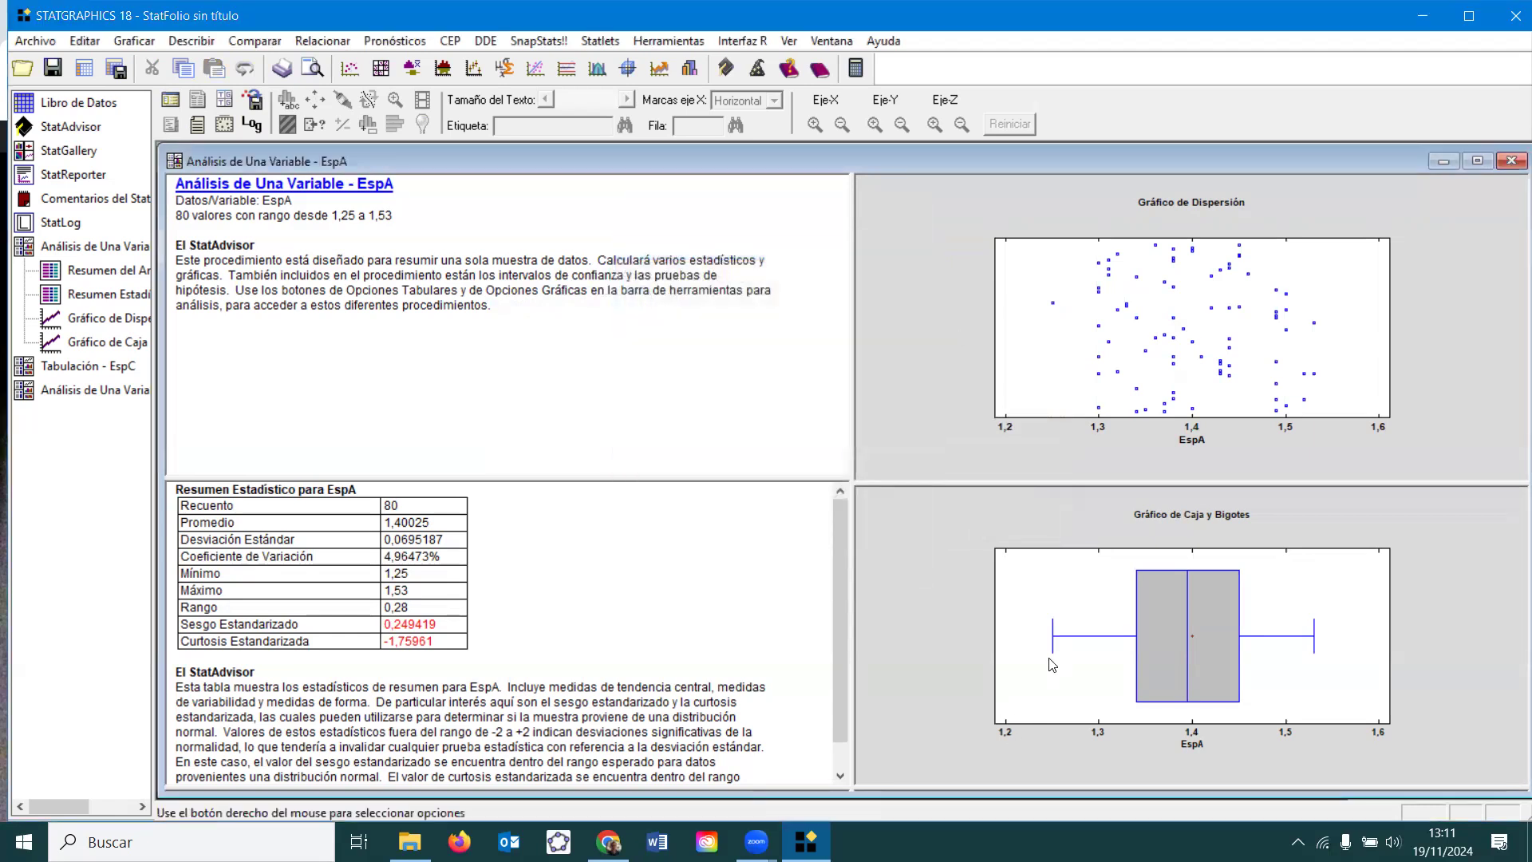
Inspect the design and X-axis graphics options of the enlarged EspA box-and-whisker plot without changes, and minimize the analysis
{"action": "double_click", "coordinate": [1049, 657]}
{"action": "right_click", "coordinate": [1159, 295]}
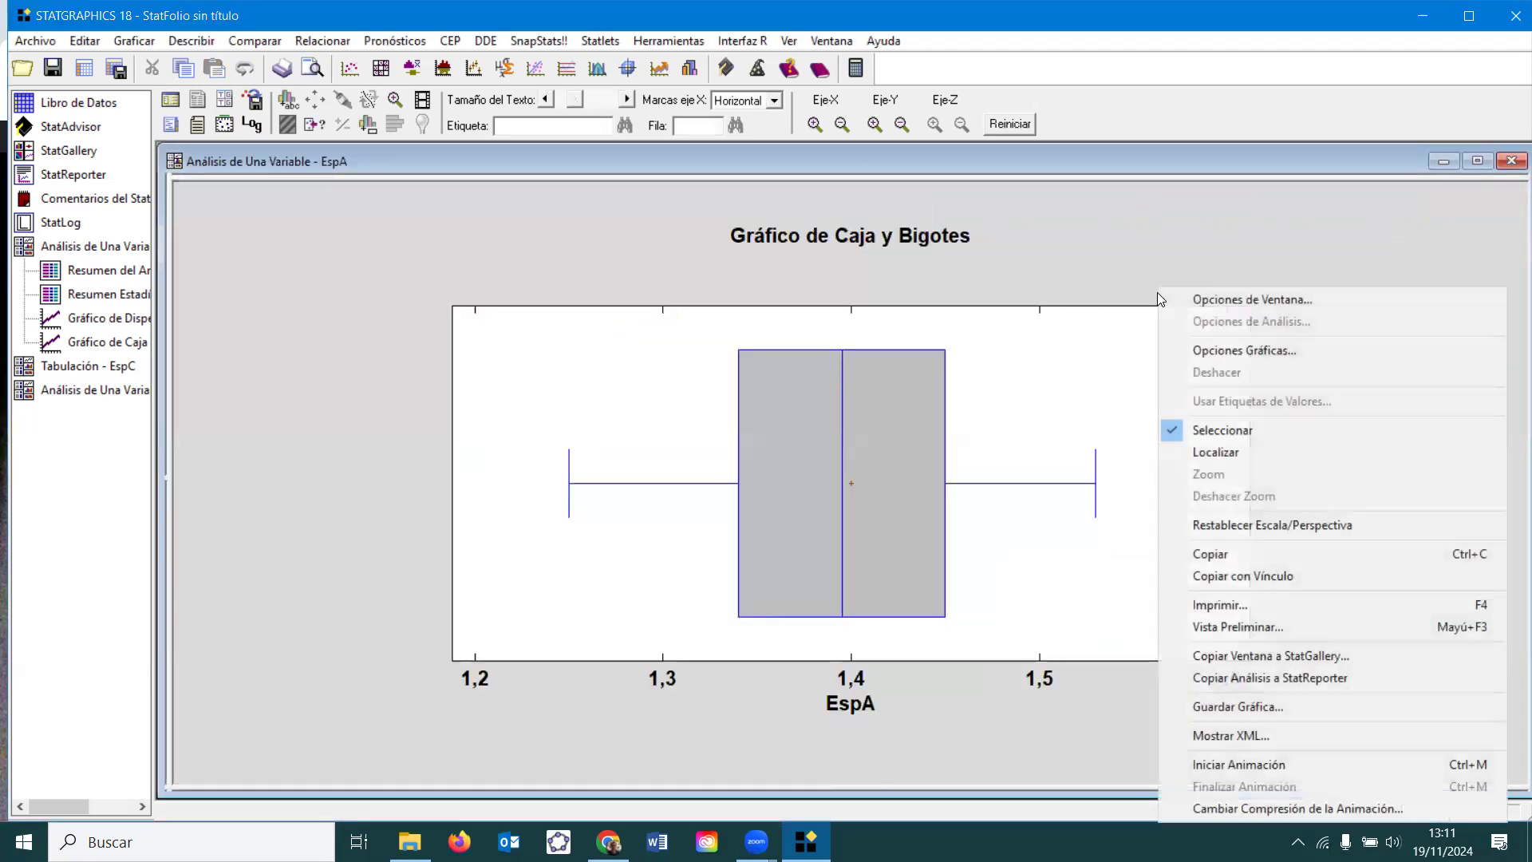
{"action": "left_click", "coordinate": [1227, 352]}
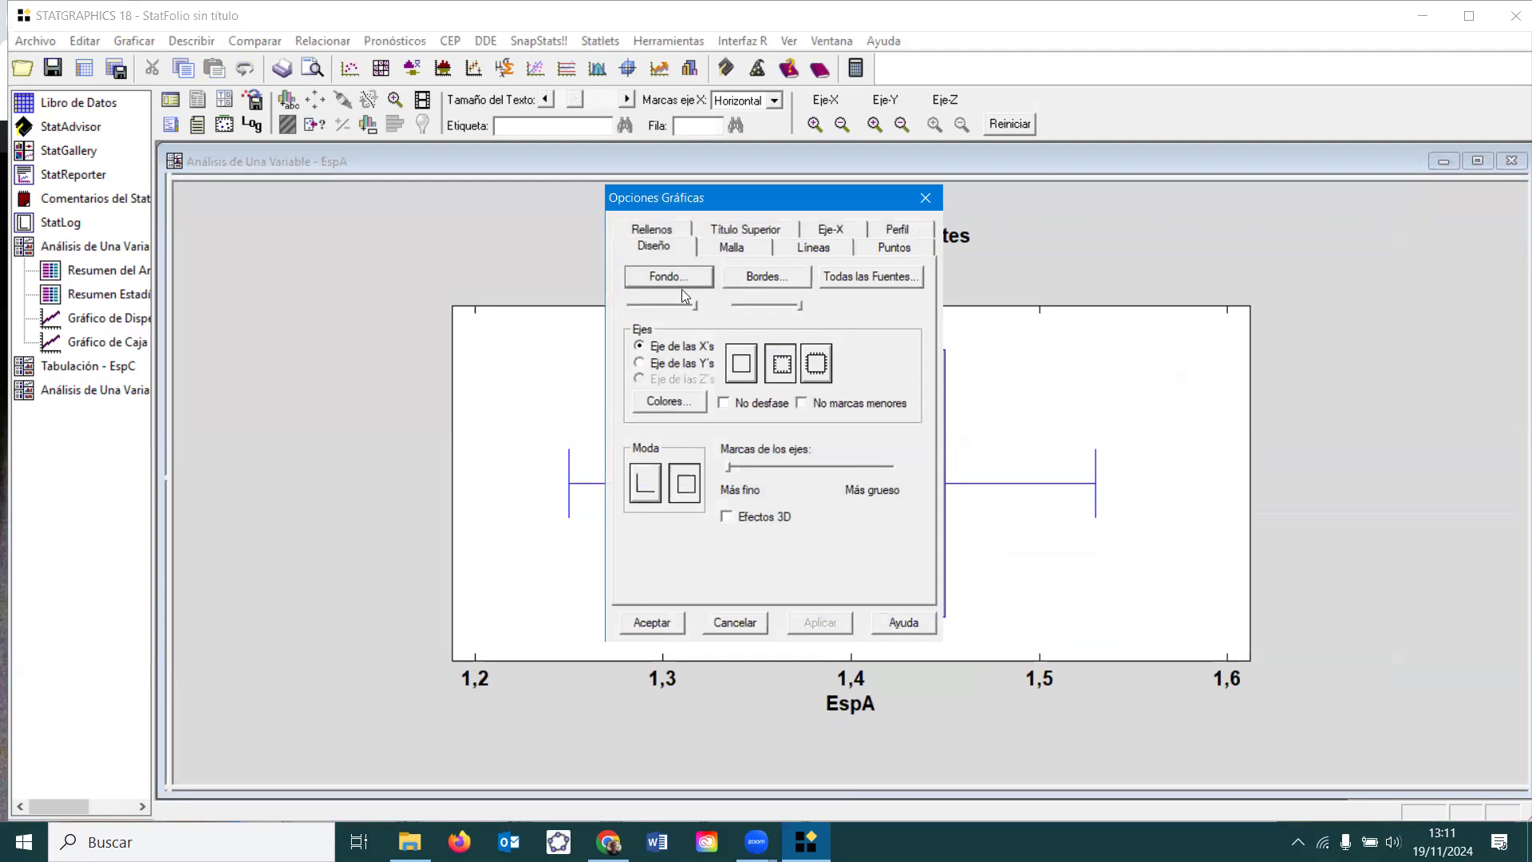
{"action": "left_click", "coordinate": [831, 233]}
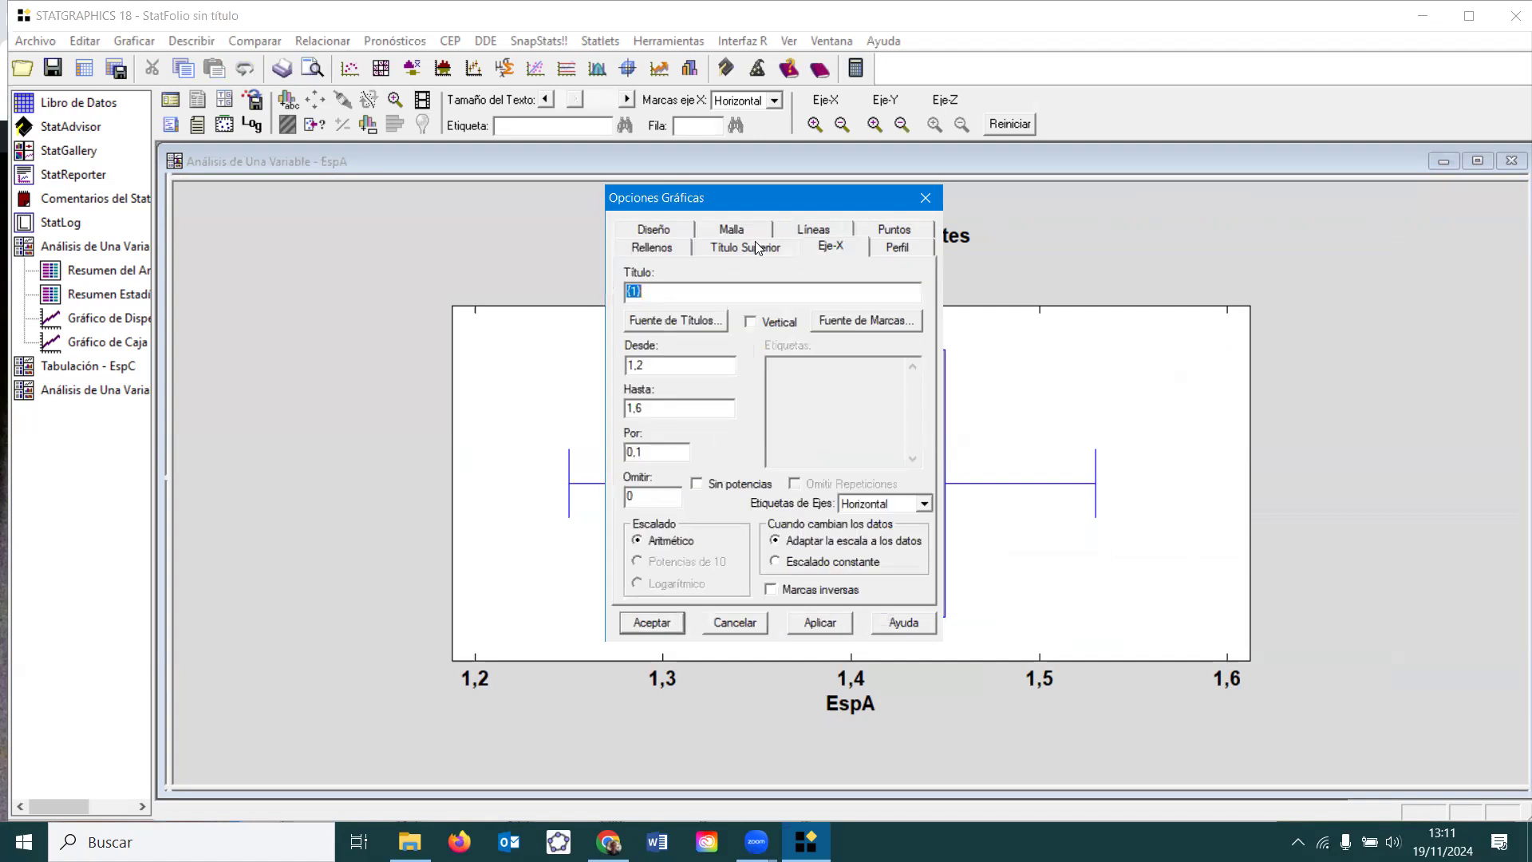
{"action": "left_click", "coordinate": [925, 196]}
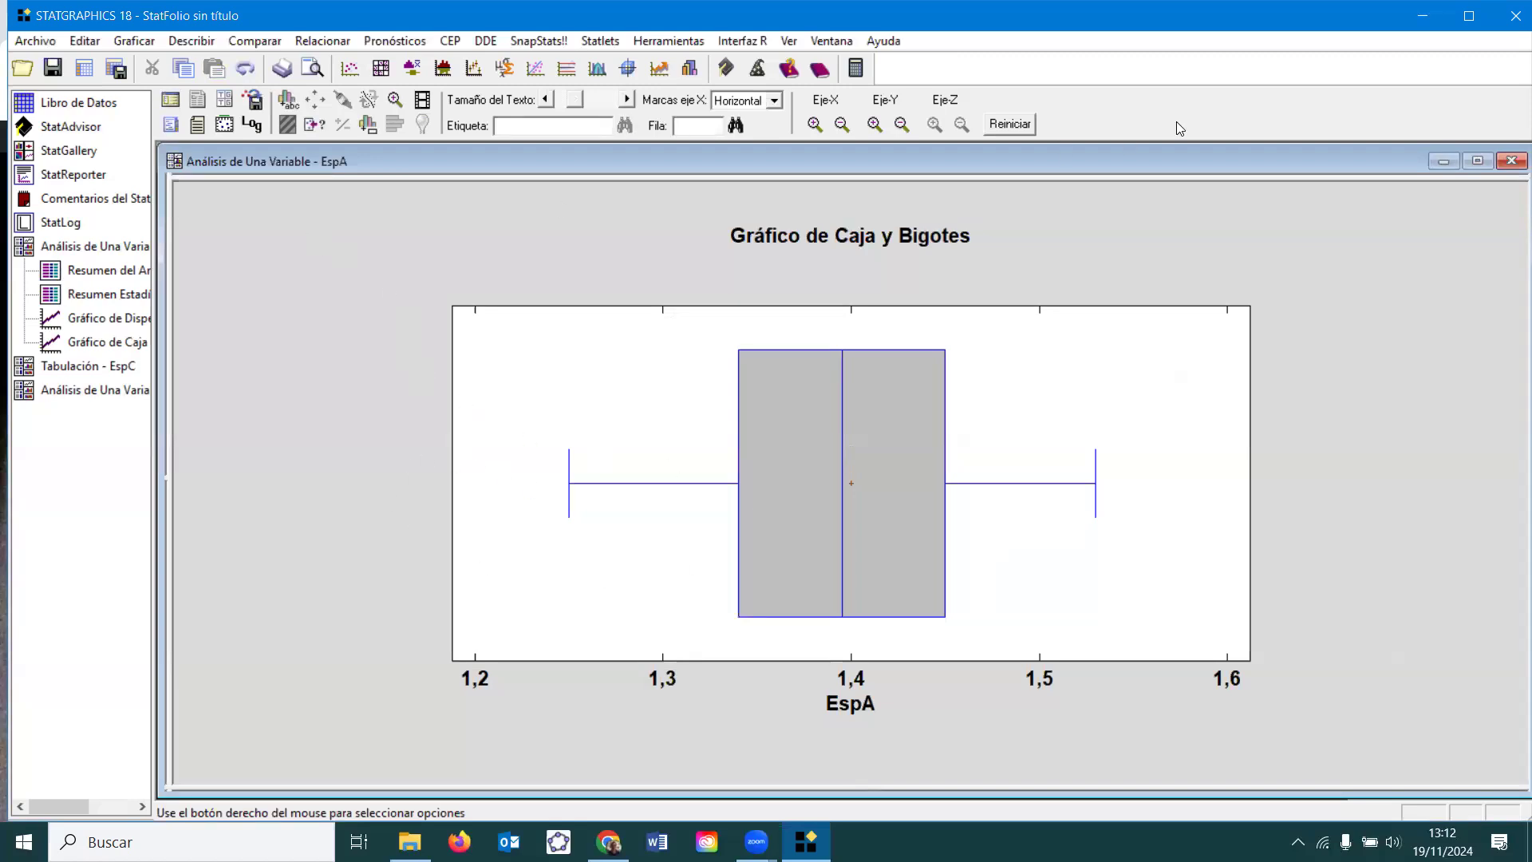
{"action": "left_click", "coordinate": [1444, 162]}
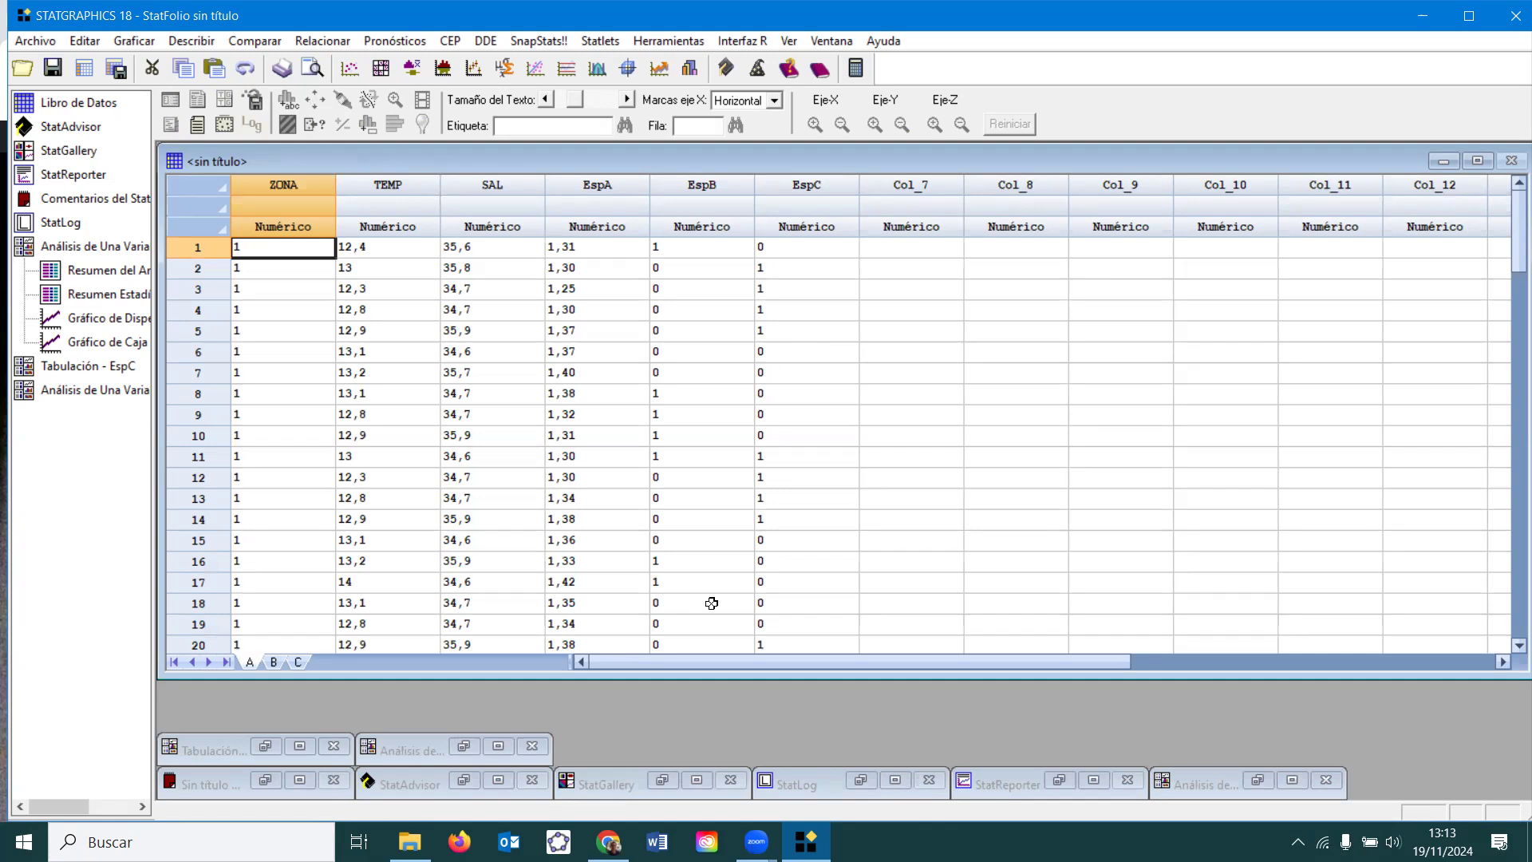
Switch to Chrome and open the entry ESTADÍSTICA: Conceptos esenciales from the blog's CURSO DE ESTADÍSTICA APLICADA page
{"action": "left_click", "coordinate": [608, 841]}
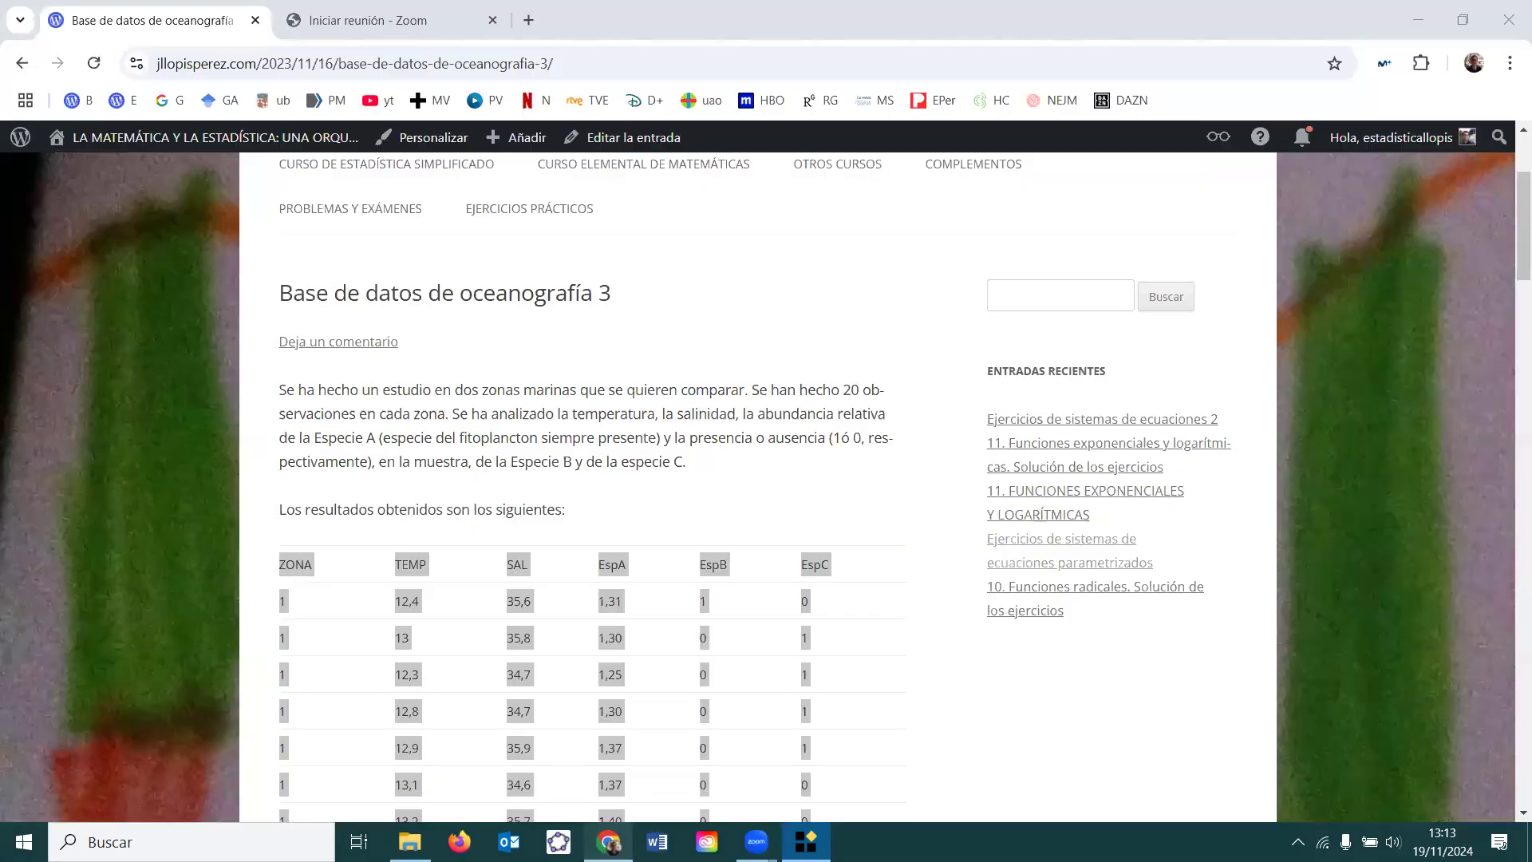
{"action": "left_click", "coordinate": [661, 476]}
{"action": "scroll", "coordinate": [662, 477], "scroll_direction": "up", "scroll_amount": 3}
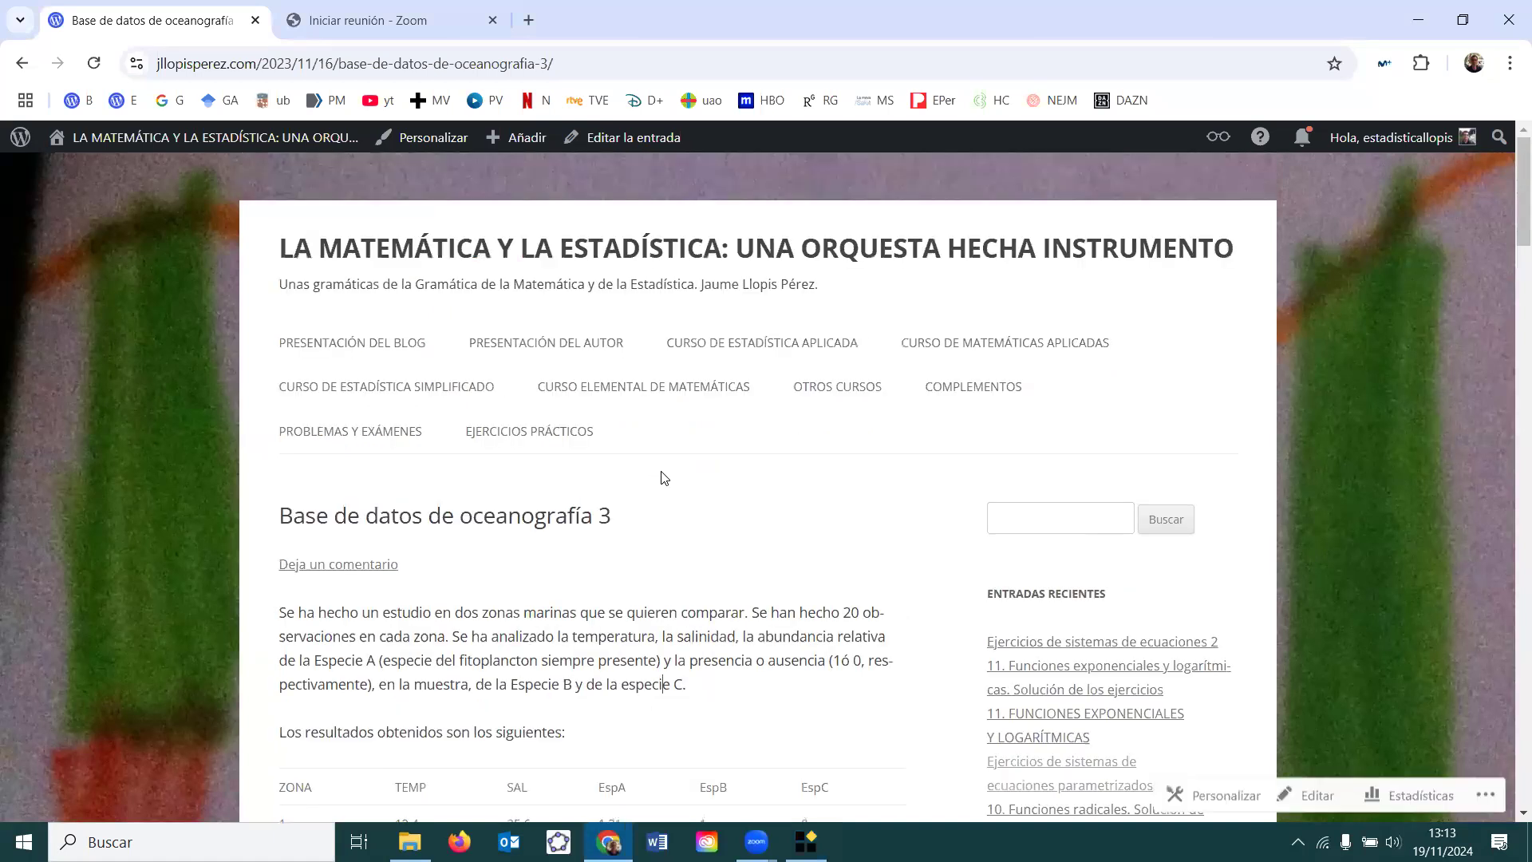
{"action": "left_click", "coordinate": [785, 349]}
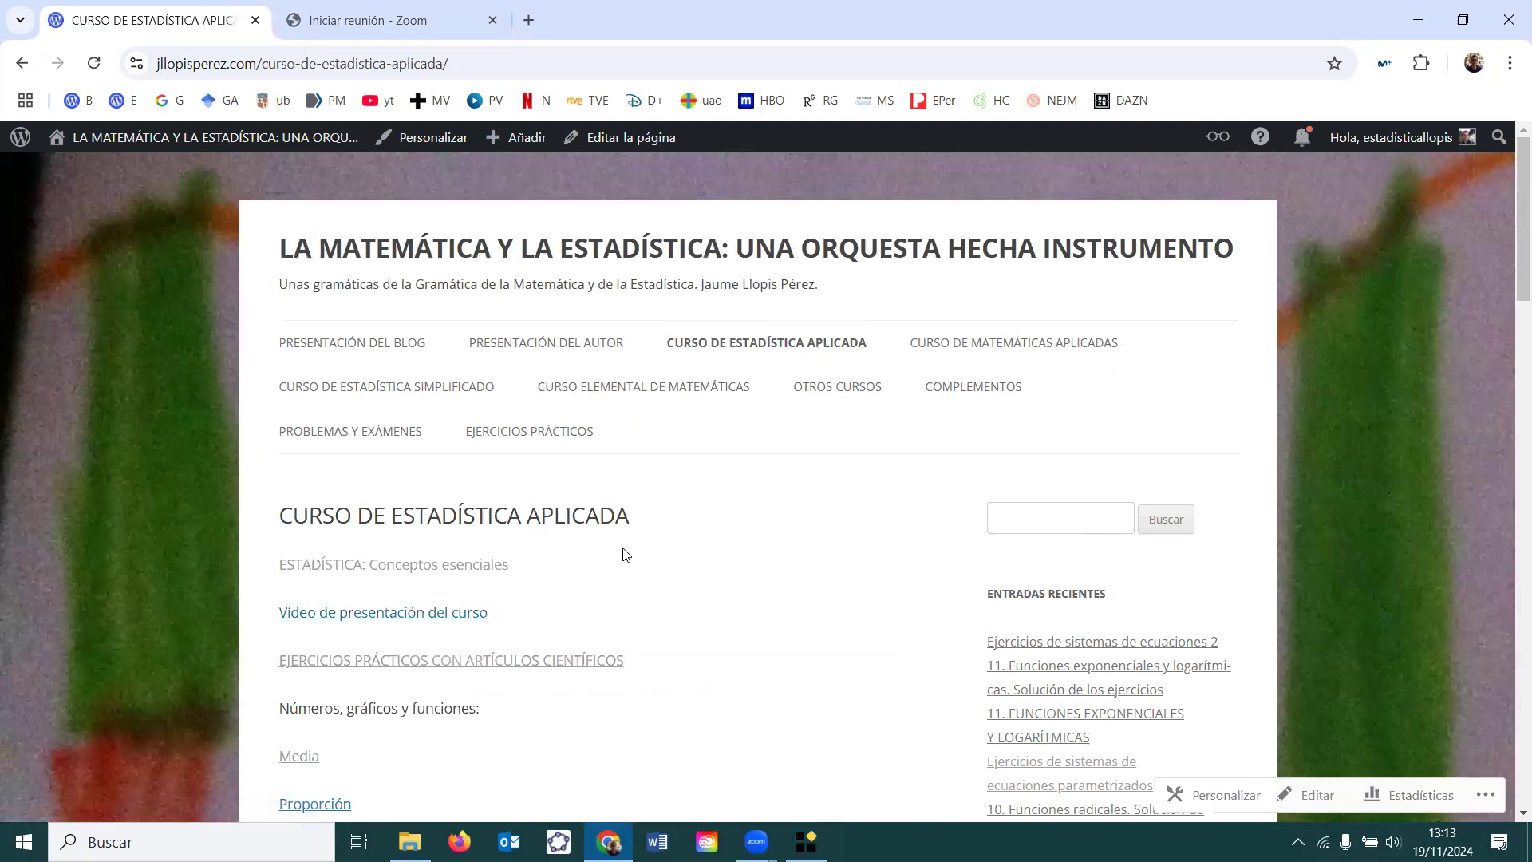
{"action": "scroll", "coordinate": [625, 553], "scroll_direction": "down", "scroll_amount": 1}
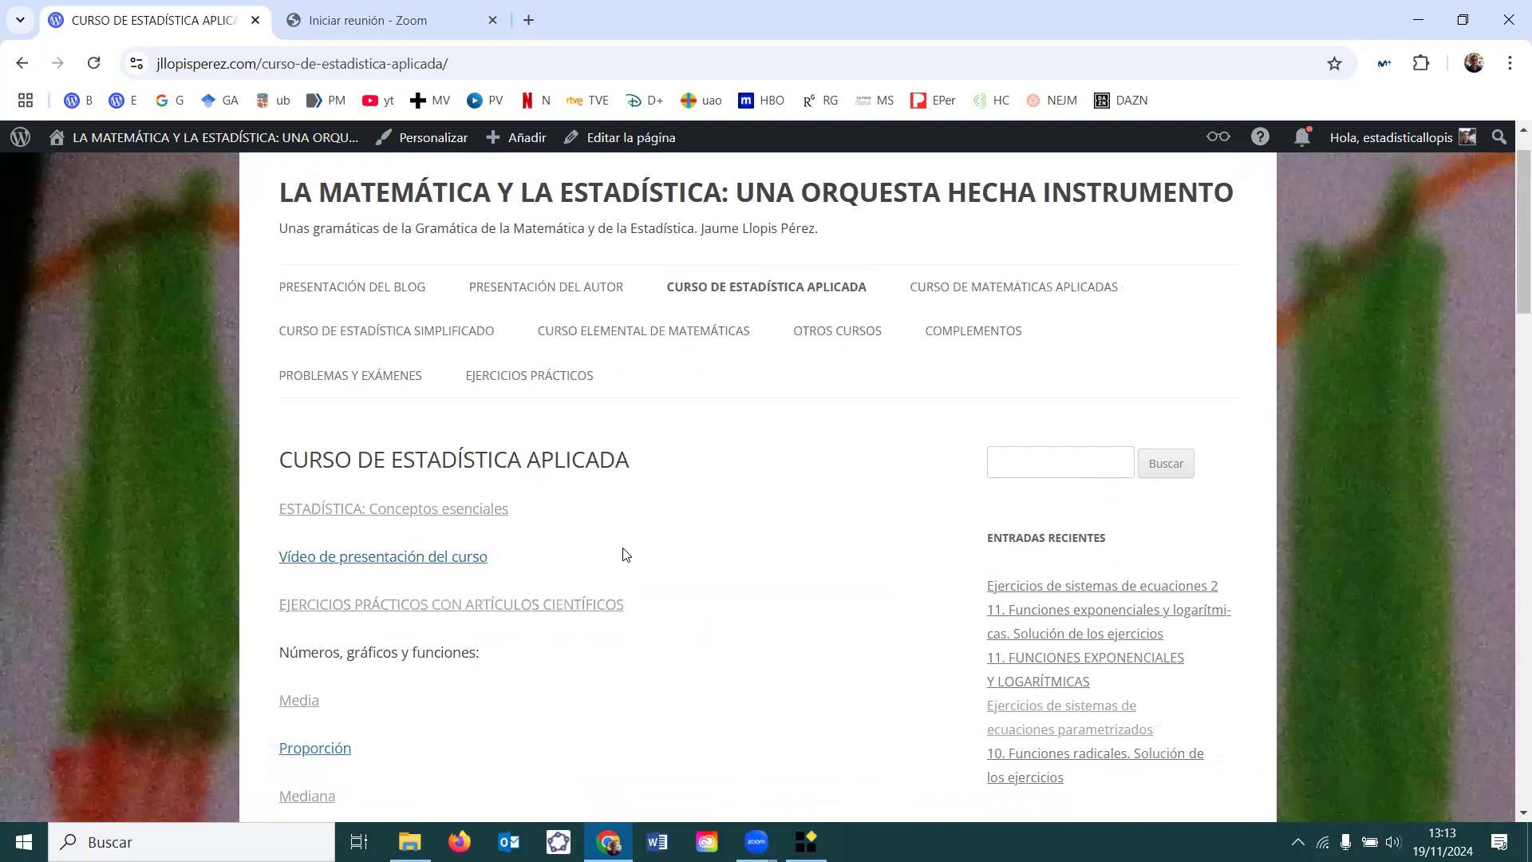
{"action": "left_click", "coordinate": [448, 516]}
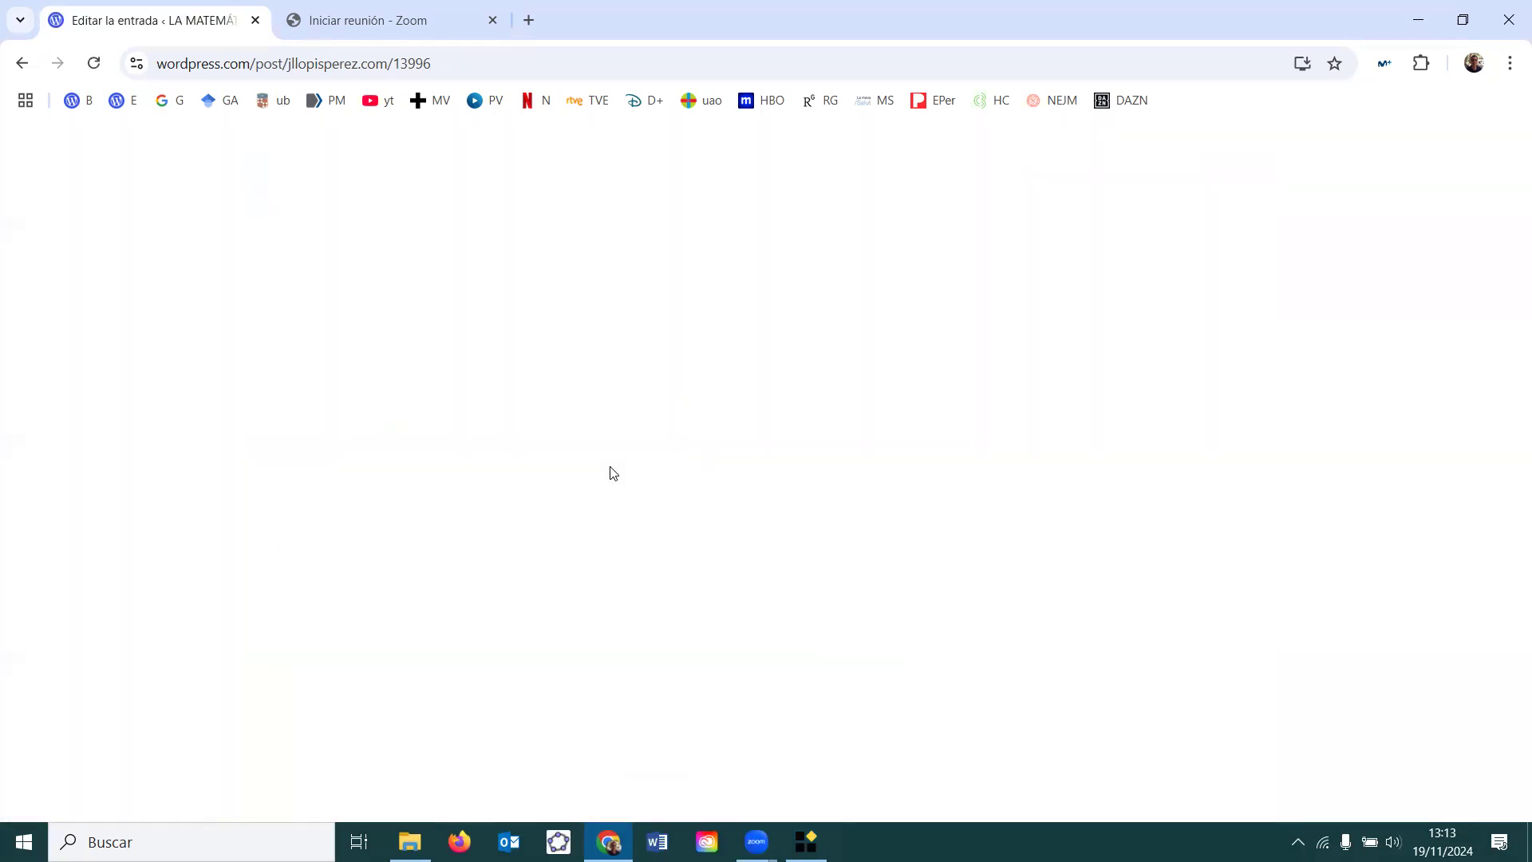
Examine the list of essential statistics concepts and the sketches on confidence intervals and hypothesis testing
{"action": "scroll", "coordinate": [612, 473], "scroll_direction": "down", "scroll_amount": 2}
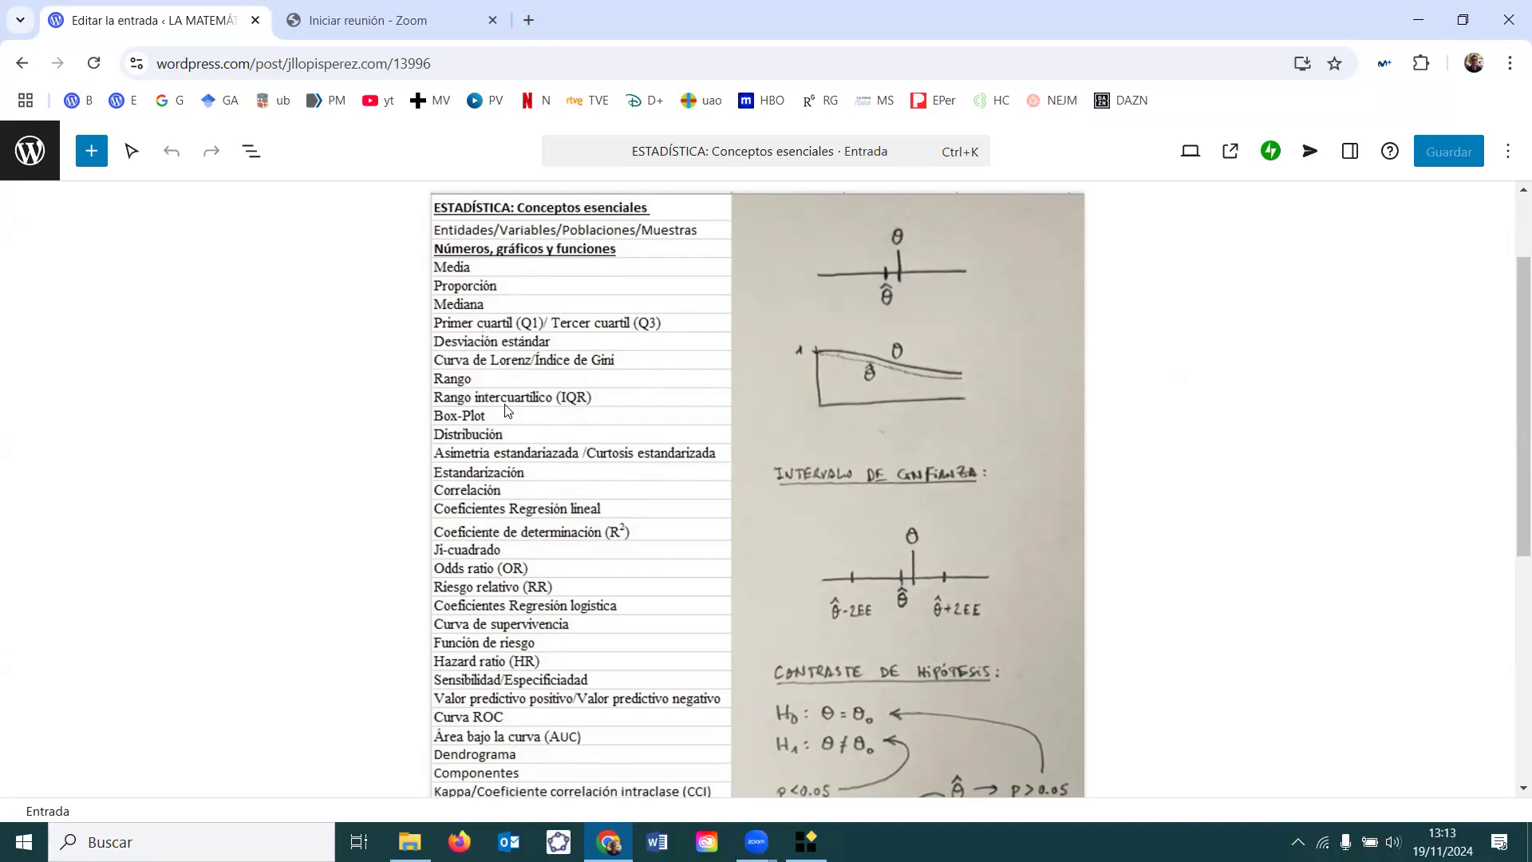
{"action": "scroll", "coordinate": [518, 510], "scroll_direction": "down", "scroll_amount": 1}
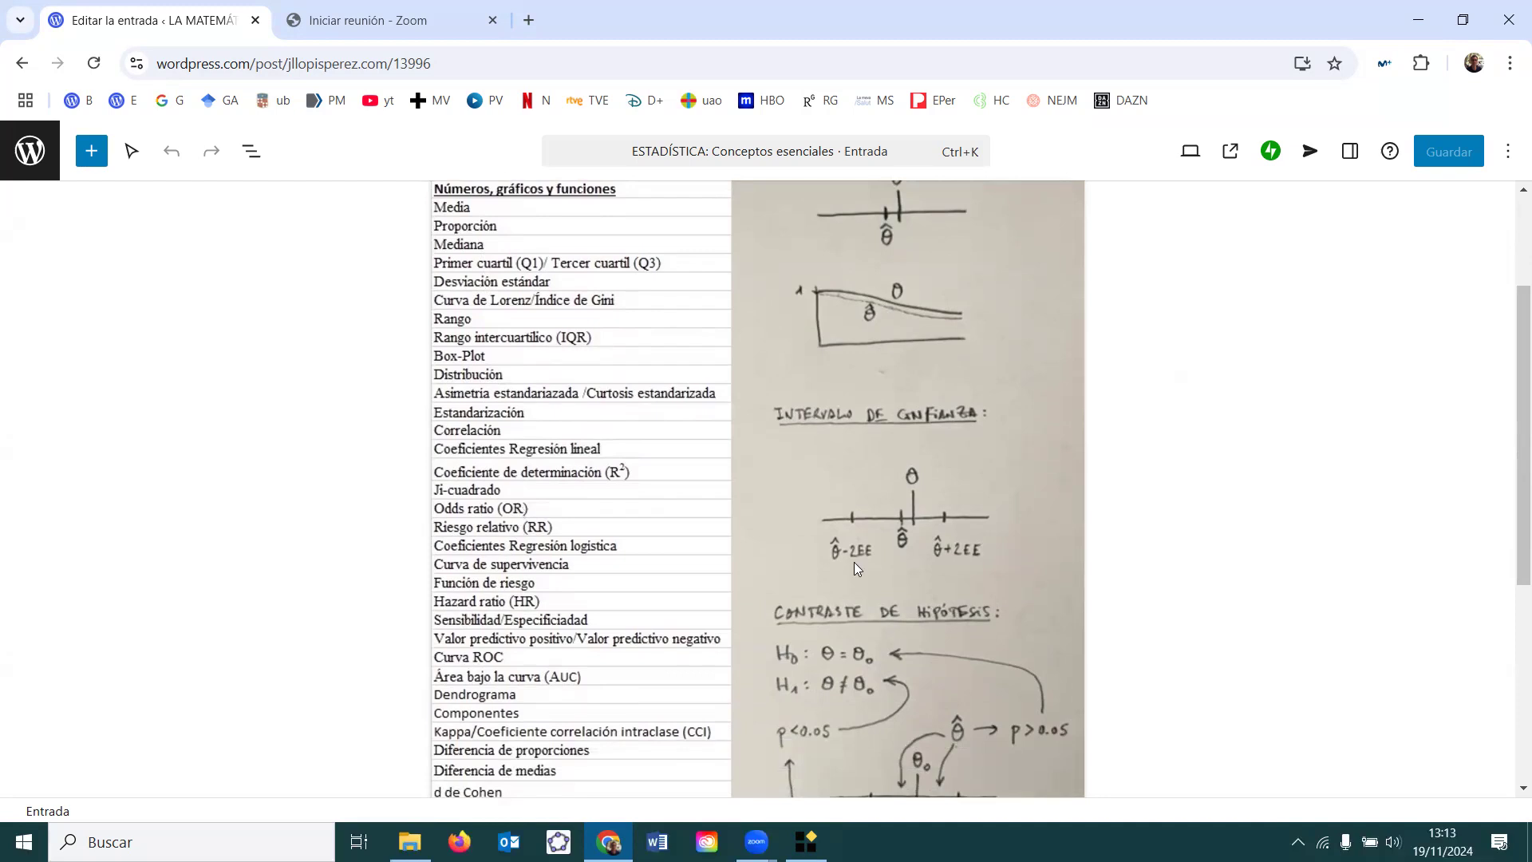
{"action": "scroll", "coordinate": [854, 562], "scroll_direction": "up", "scroll_amount": 2}
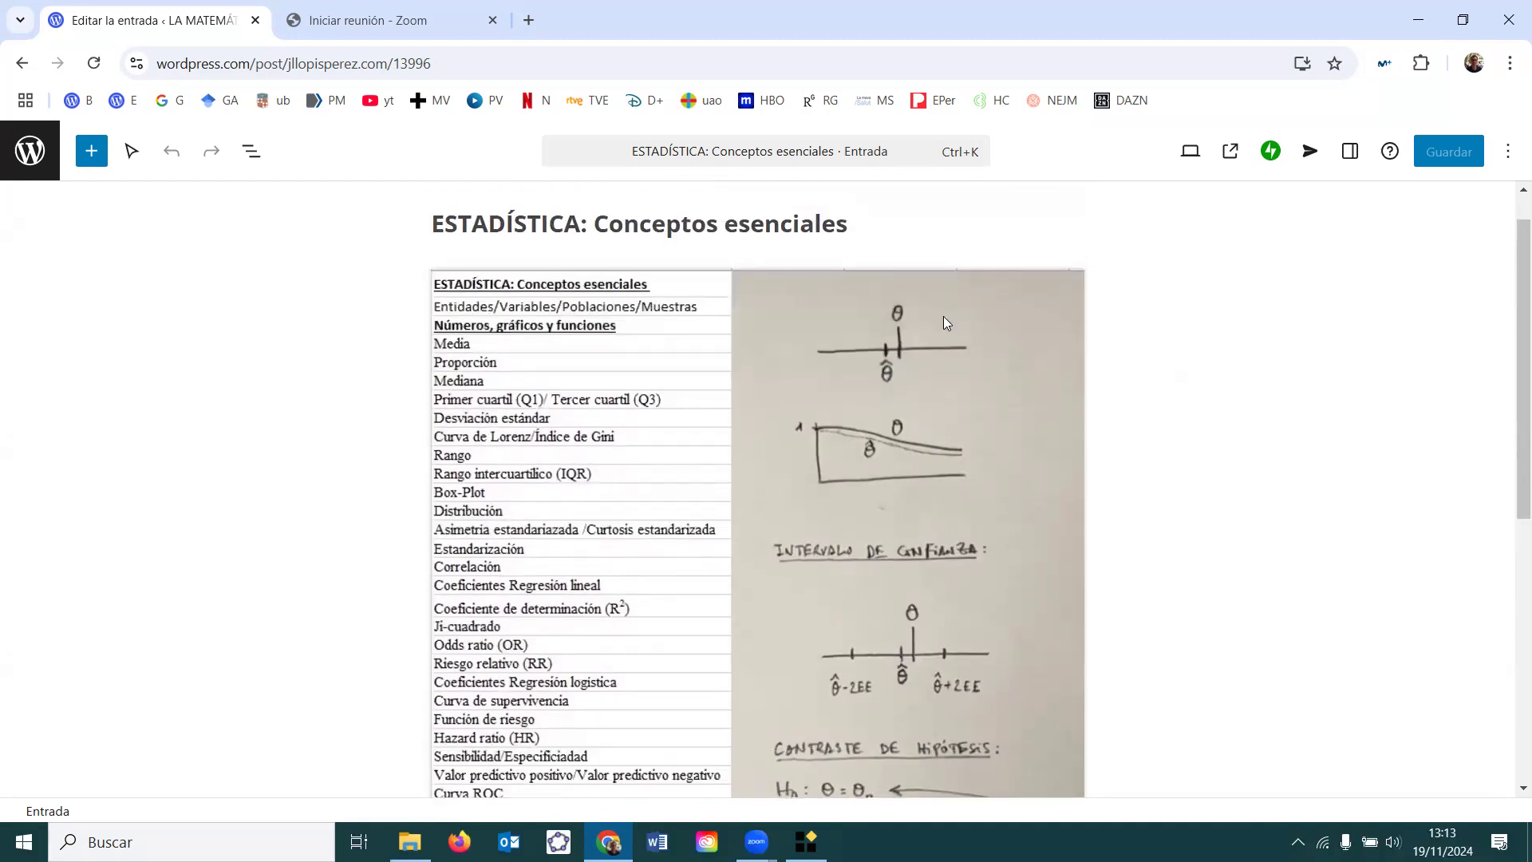
{"action": "scroll", "coordinate": [930, 496], "scroll_direction": "down", "scroll_amount": 2}
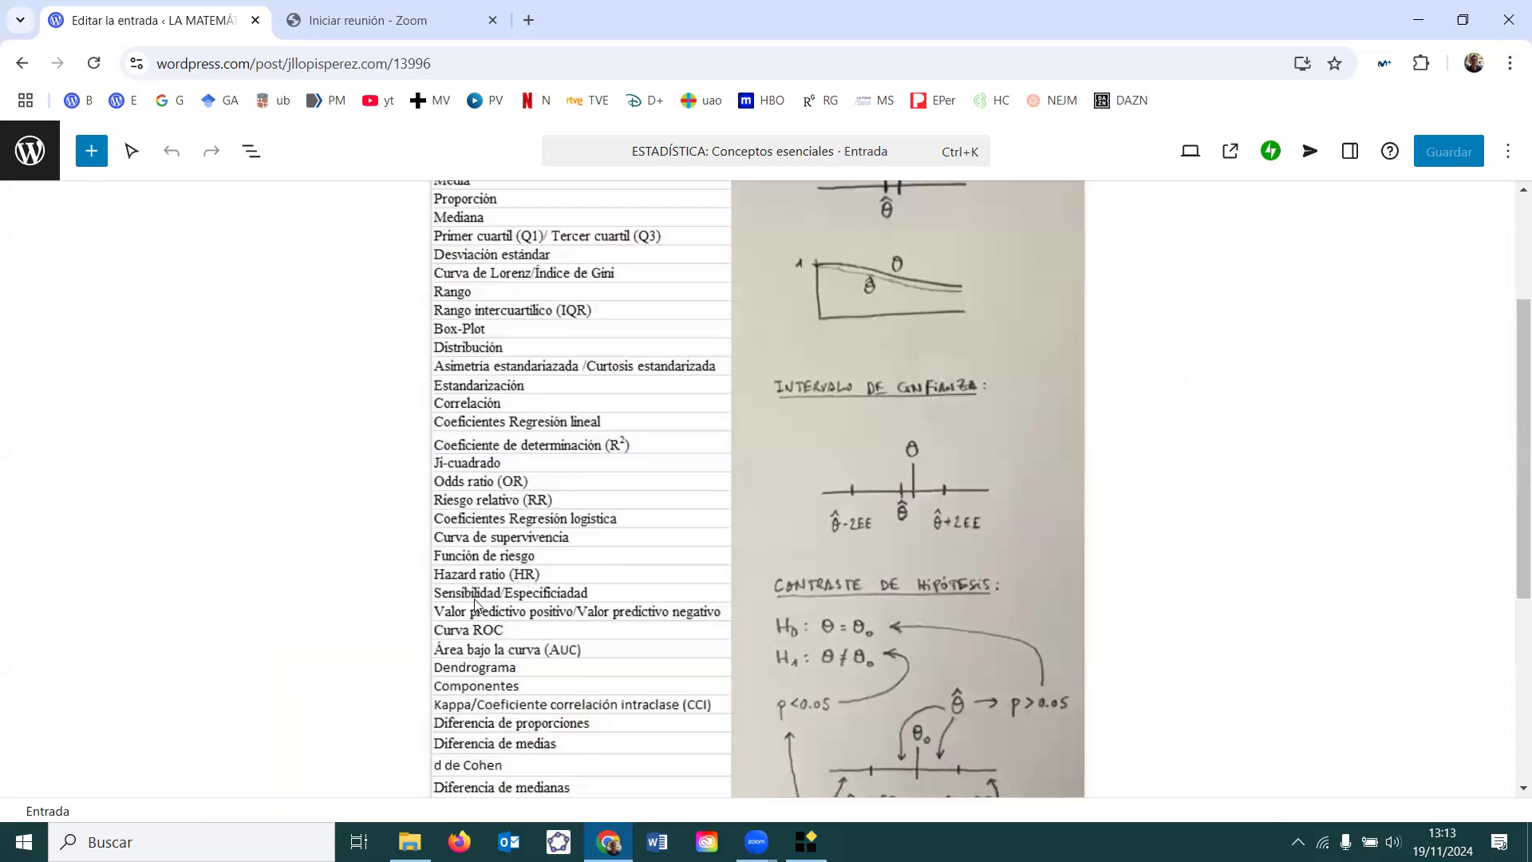
{"action": "scroll", "coordinate": [475, 604], "scroll_direction": "up", "scroll_amount": 1}
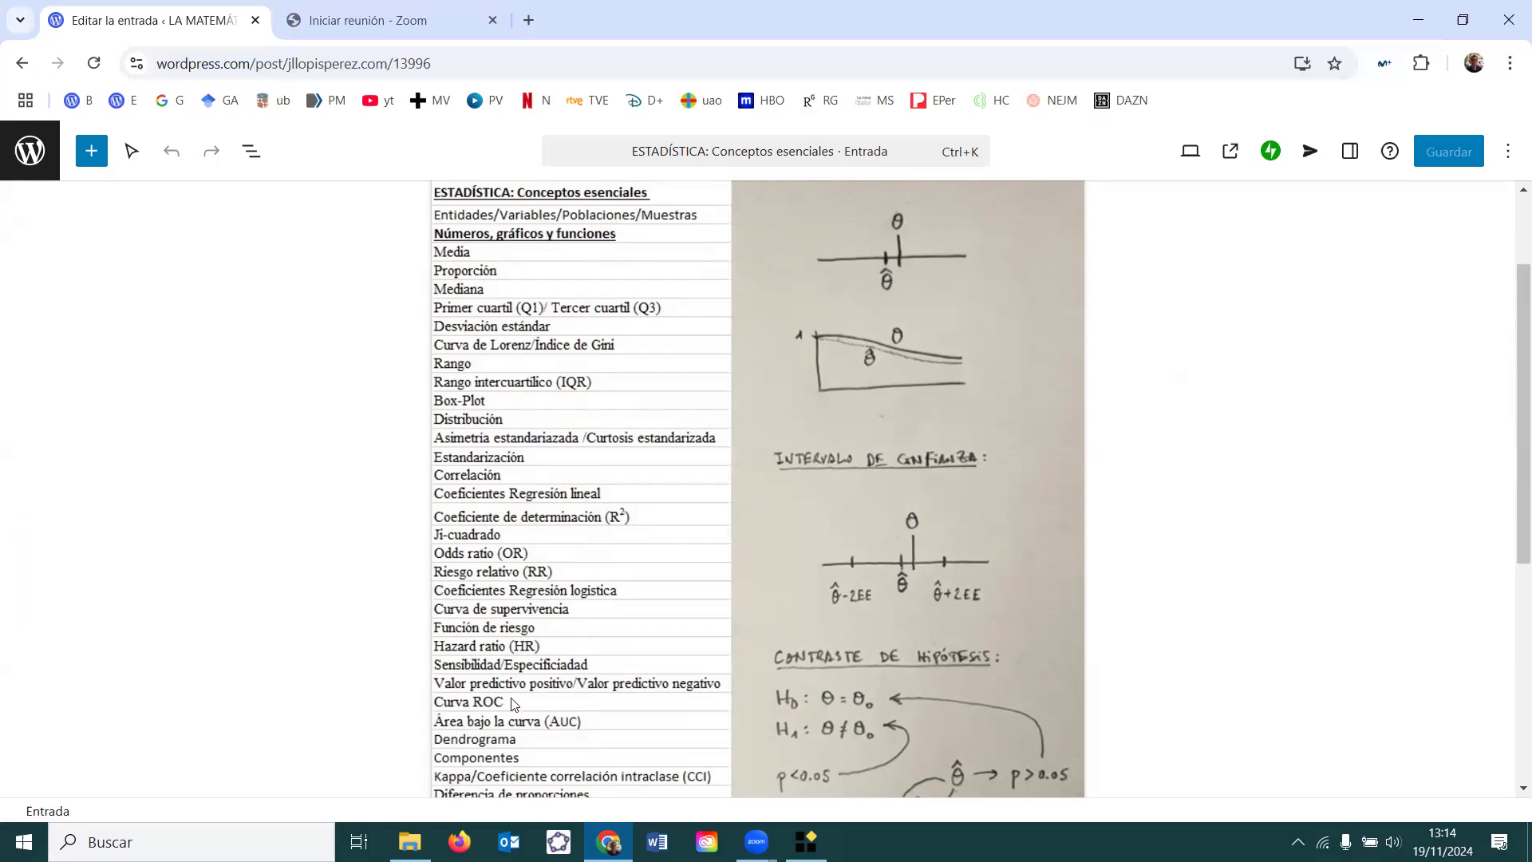
{"action": "scroll", "coordinate": [512, 703], "scroll_direction": "down", "scroll_amount": 1}
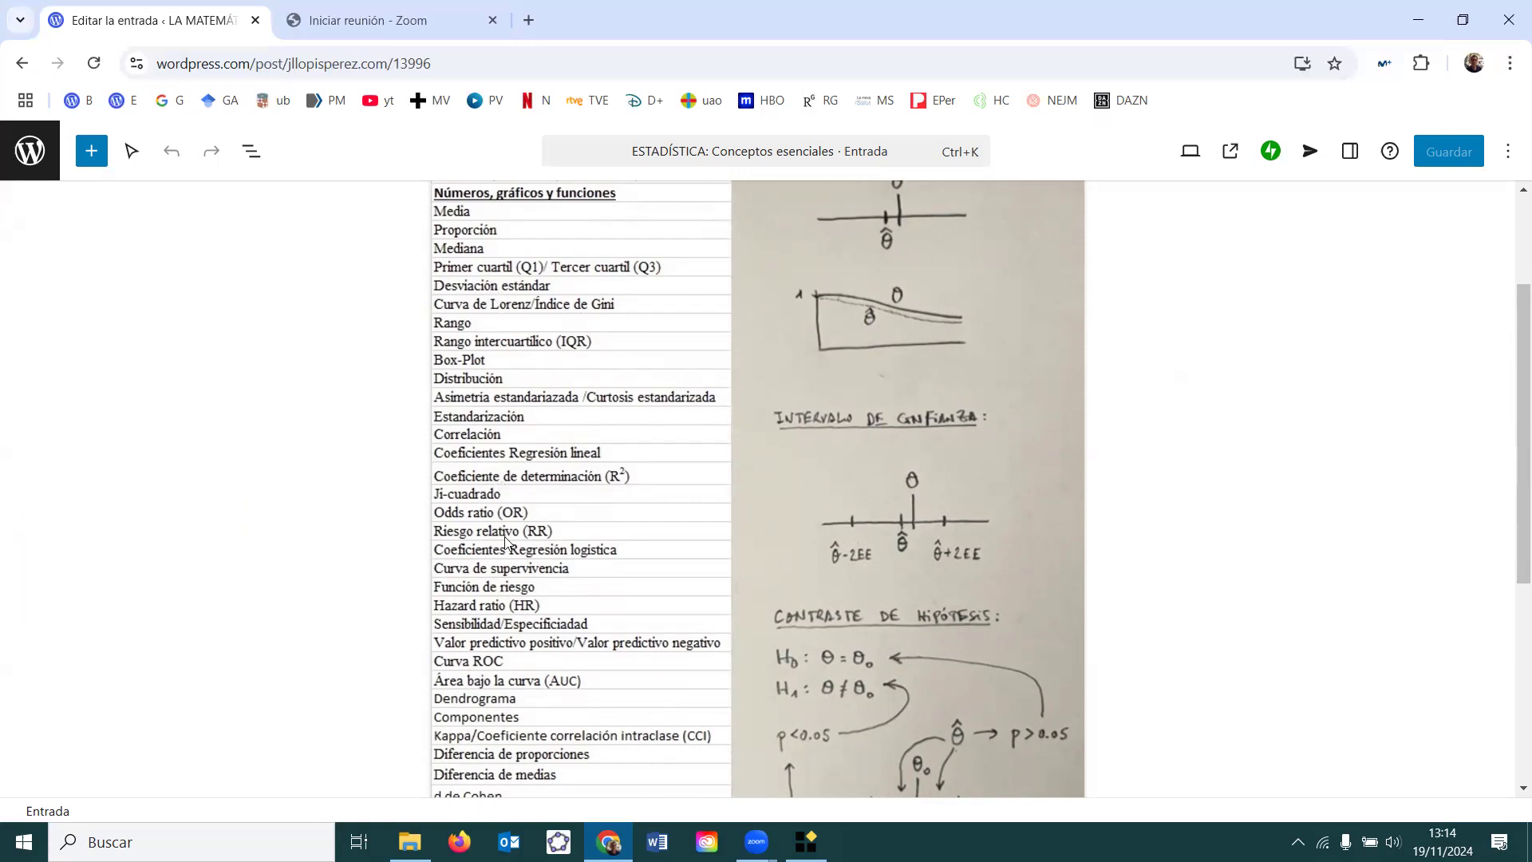
{"action": "scroll", "coordinate": [527, 509], "scroll_direction": "down", "scroll_amount": 2}
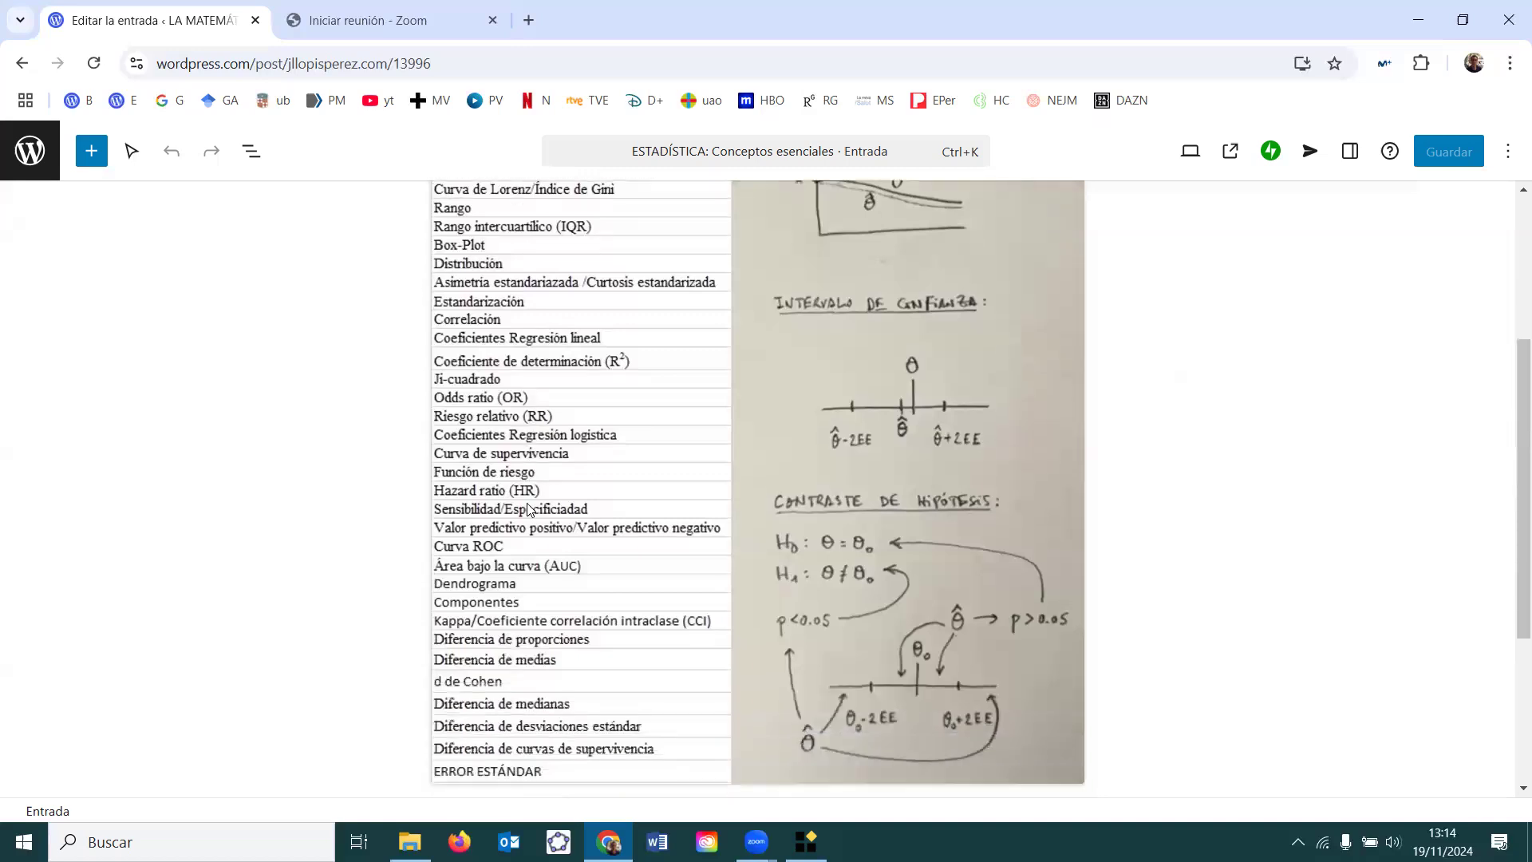
{"action": "scroll", "coordinate": [526, 508], "scroll_direction": "up", "scroll_amount": 2}
{"action": "scroll", "coordinate": [527, 508], "scroll_direction": "up", "scroll_amount": 2}
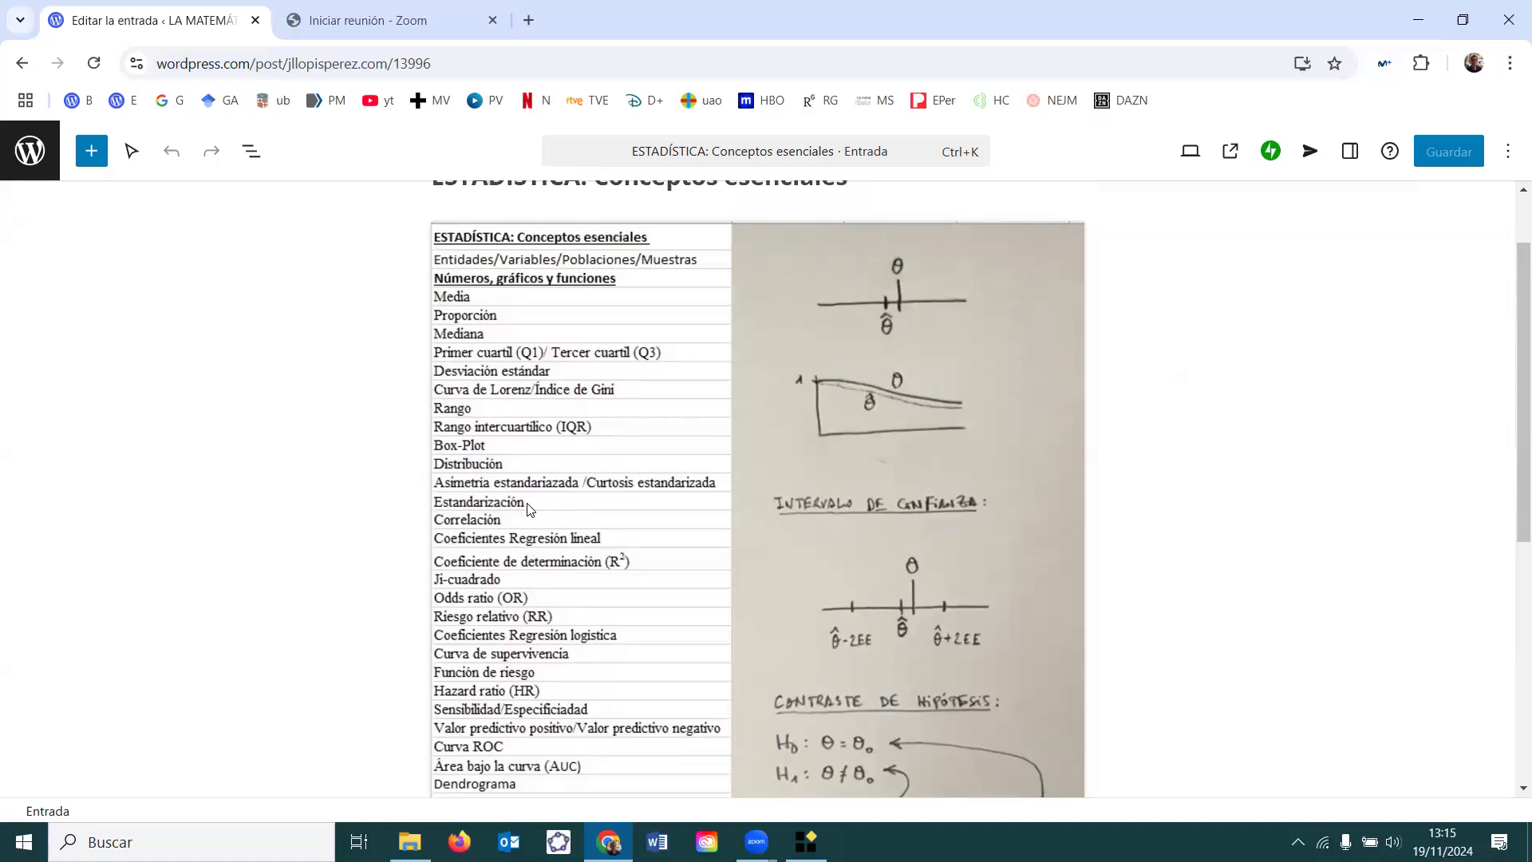
{"action": "scroll", "coordinate": [526, 508], "scroll_direction": "up", "scroll_amount": 1}
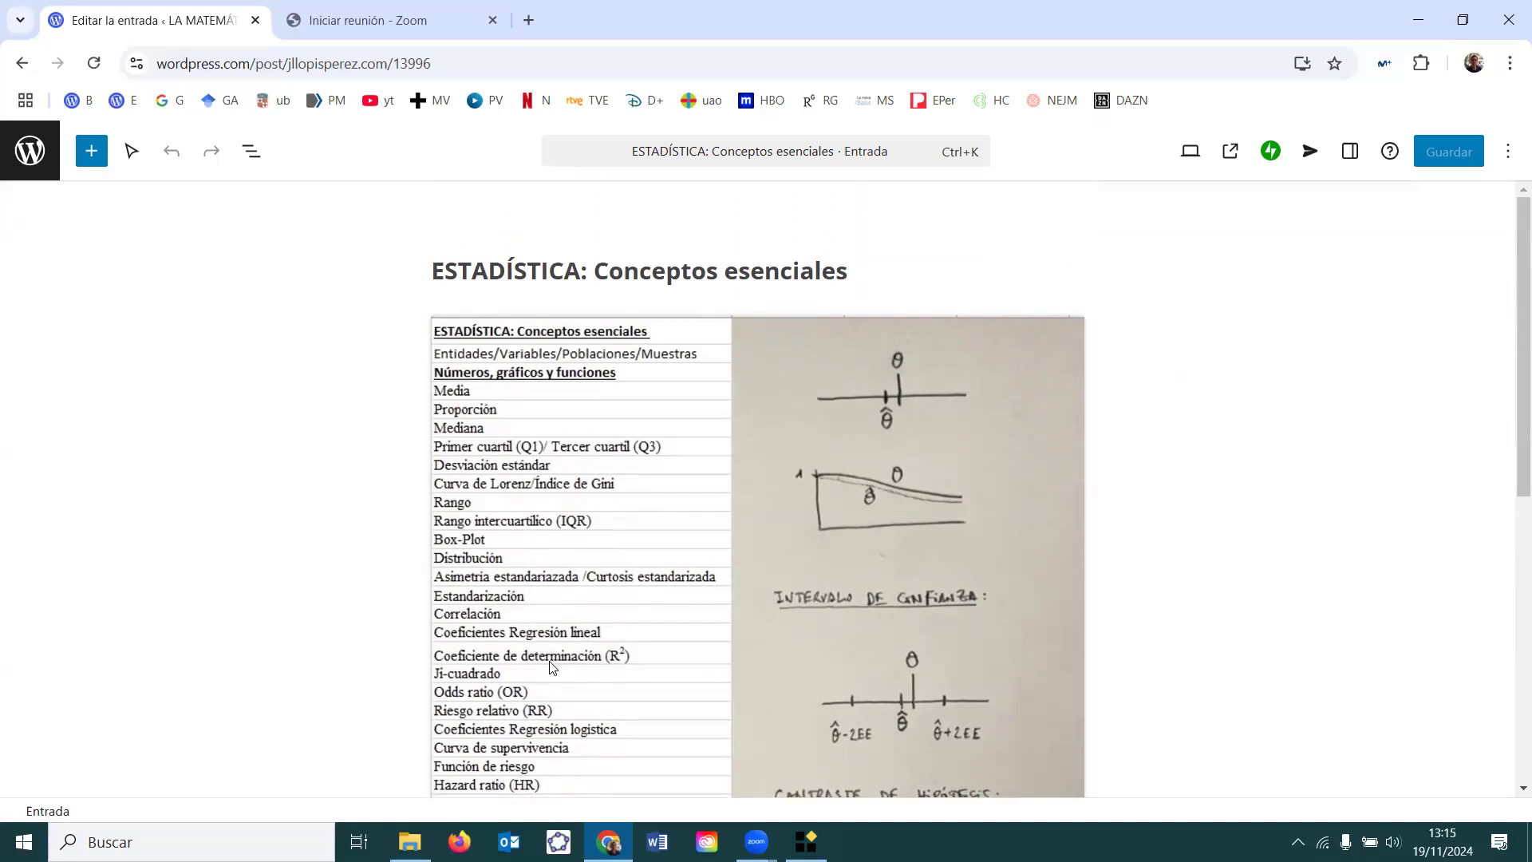
{"action": "scroll", "coordinate": [550, 666], "scroll_direction": "down", "scroll_amount": 1}
{"action": "scroll", "coordinate": [551, 666], "scroll_direction": "down", "scroll_amount": 1}
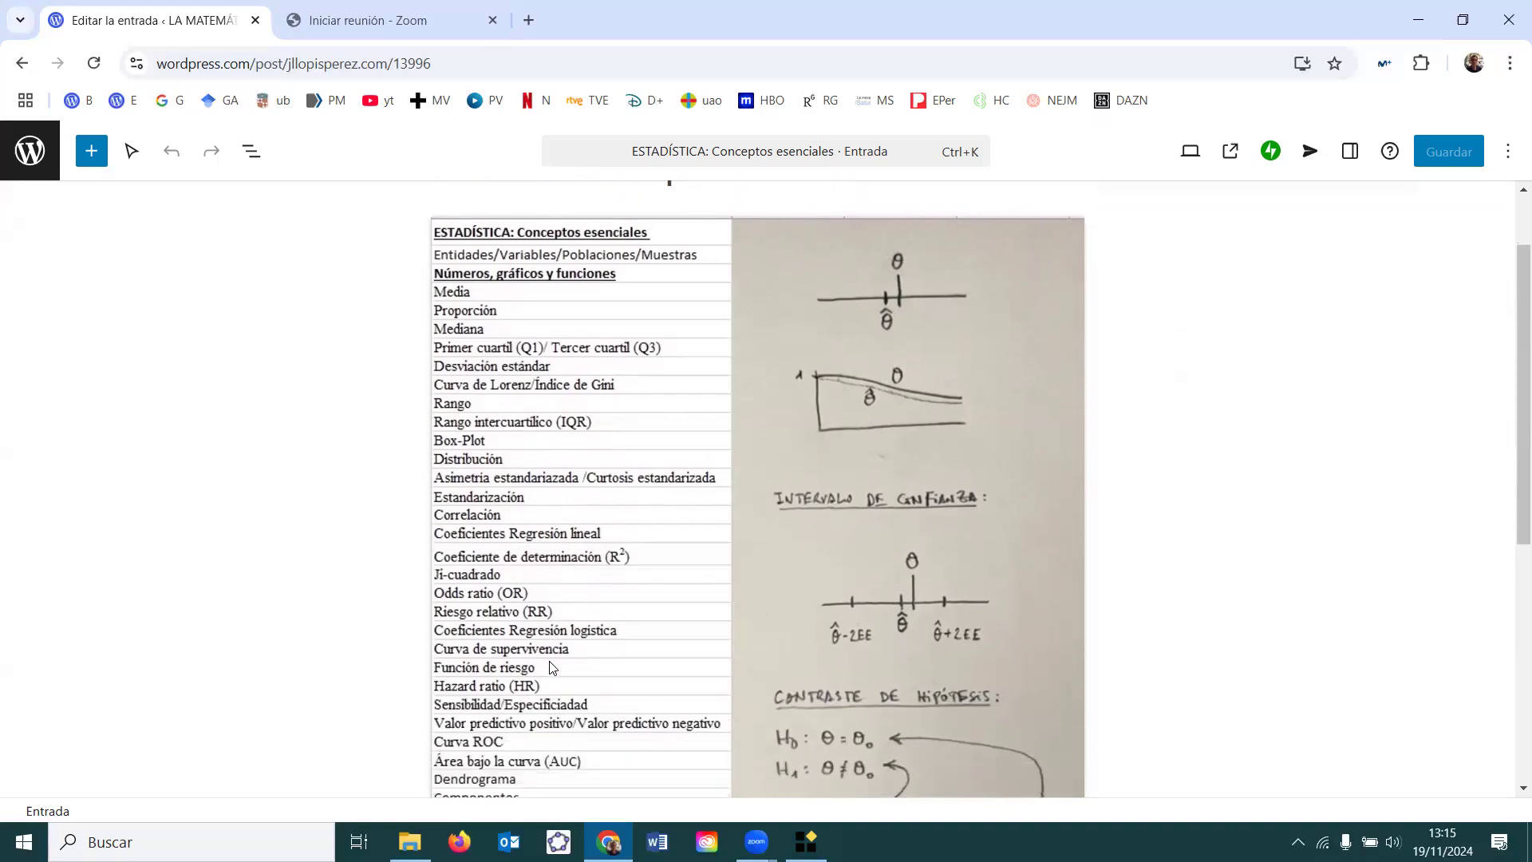